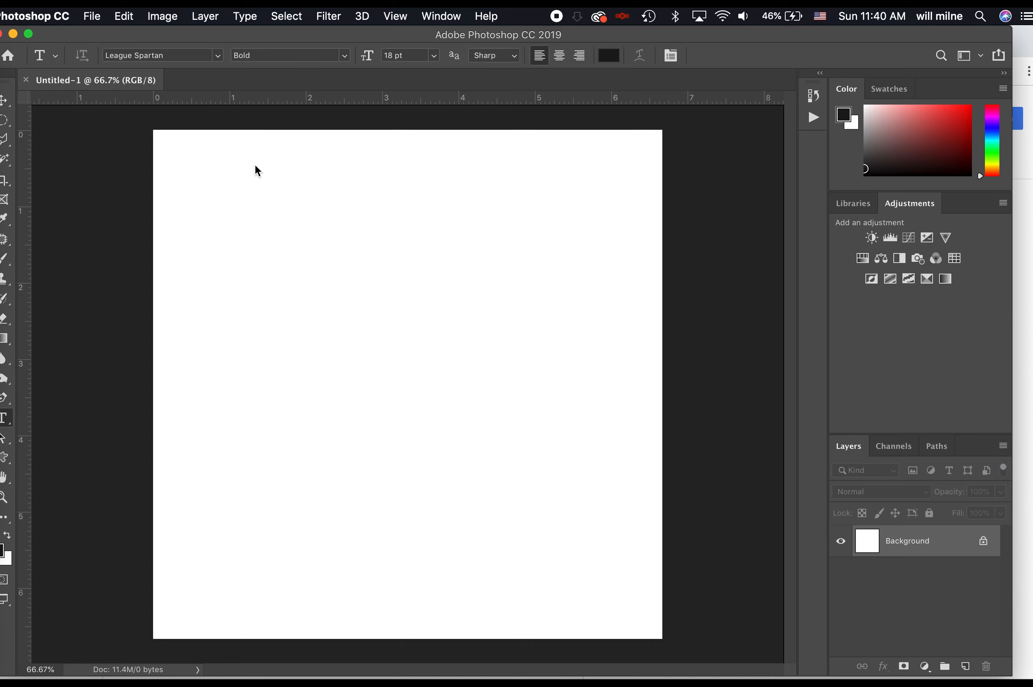
- Open the font family list, with League Spartan Bold 18 pt set for new type
left_click(217, 55)
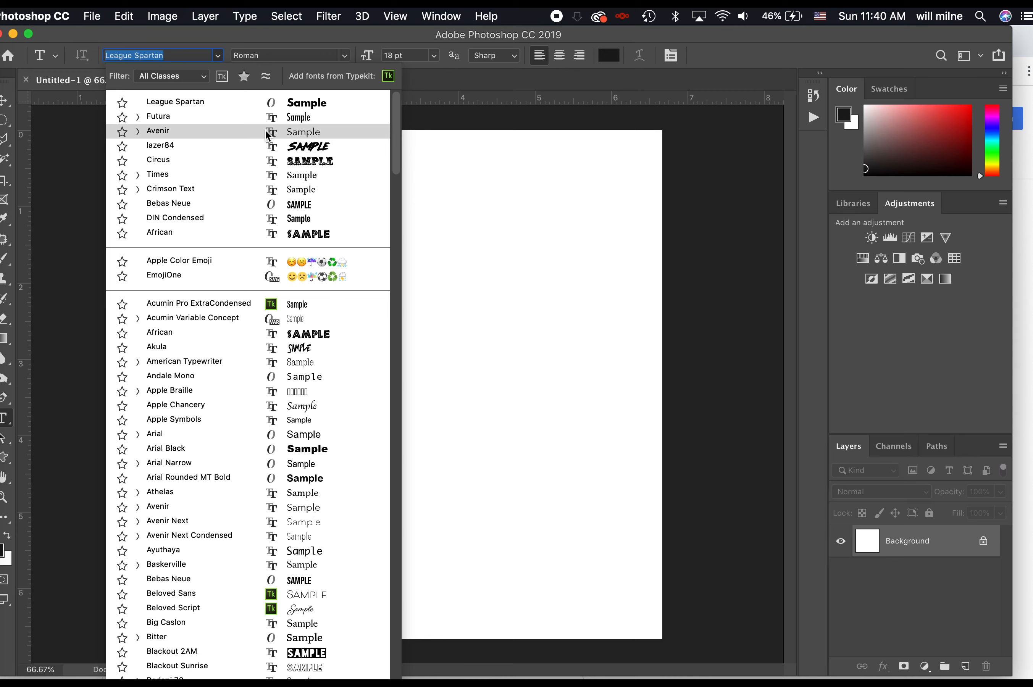
- Keep League Spartan and type the designer's name in capitals on the canvas
left_click(247, 101)
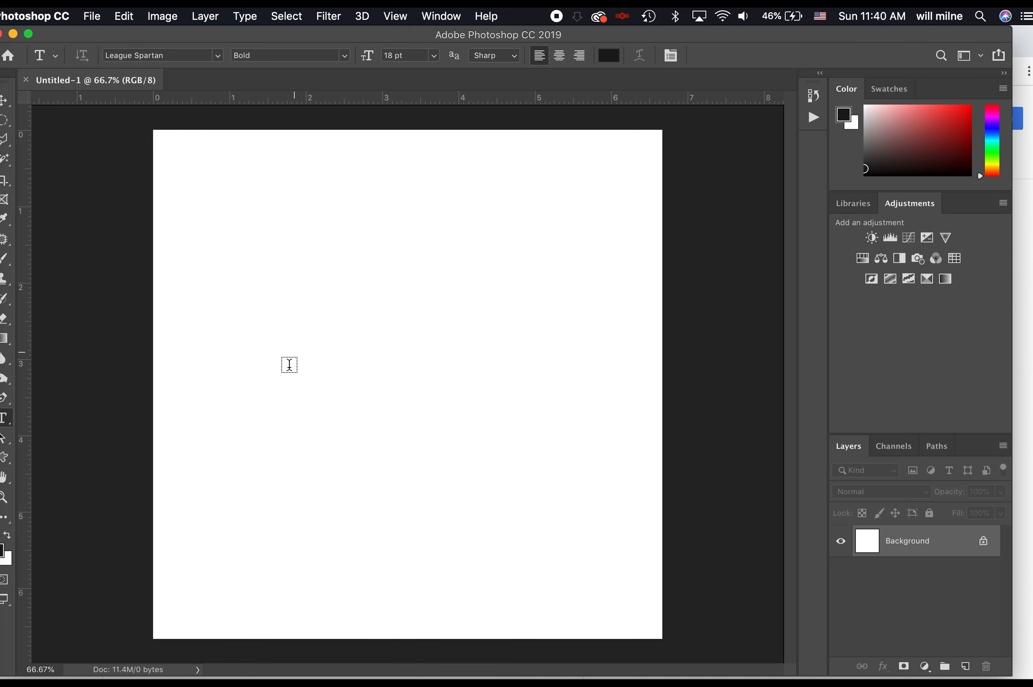
left_click(263, 360)
type("WILL MILNE")
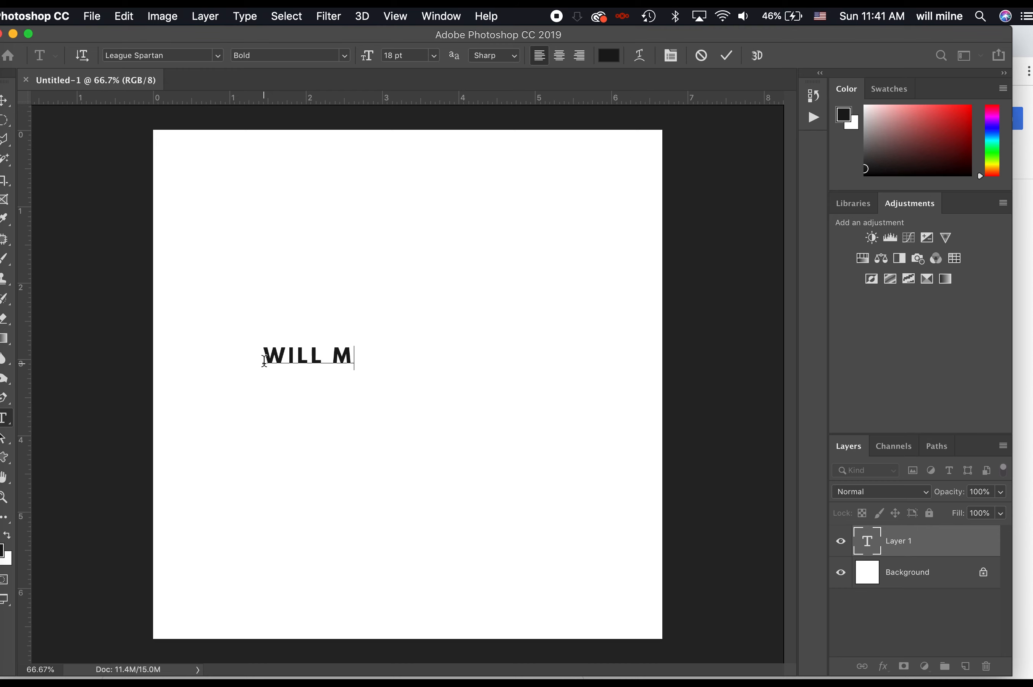
left_click(5, 101)
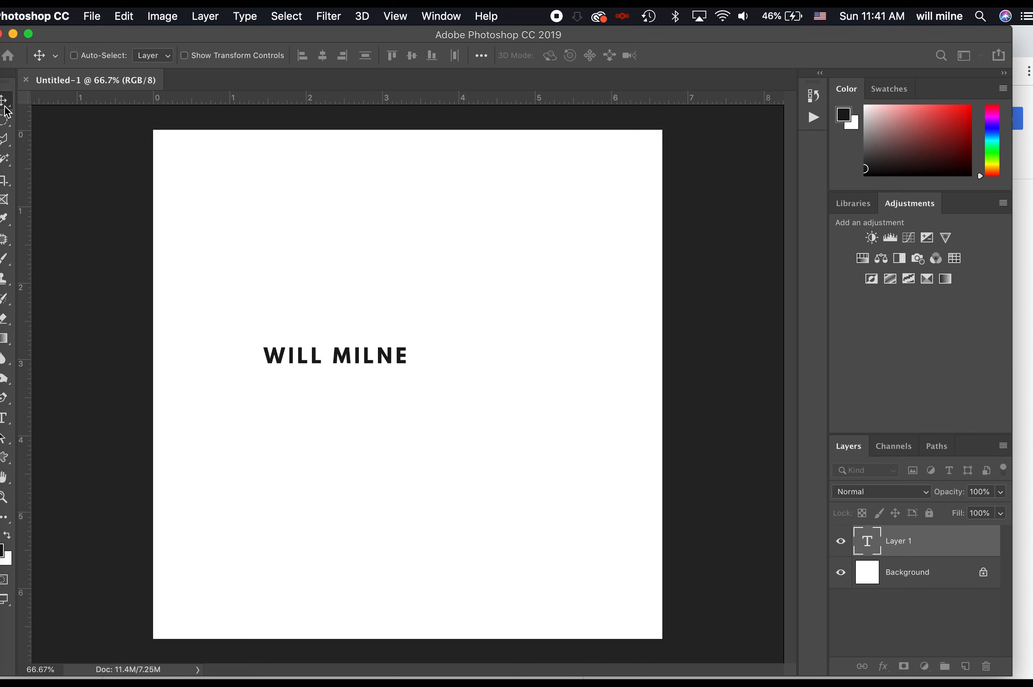
- Scale the name text up to about 260% and centre it on the page
left_click_drag(355, 364, 421, 382)
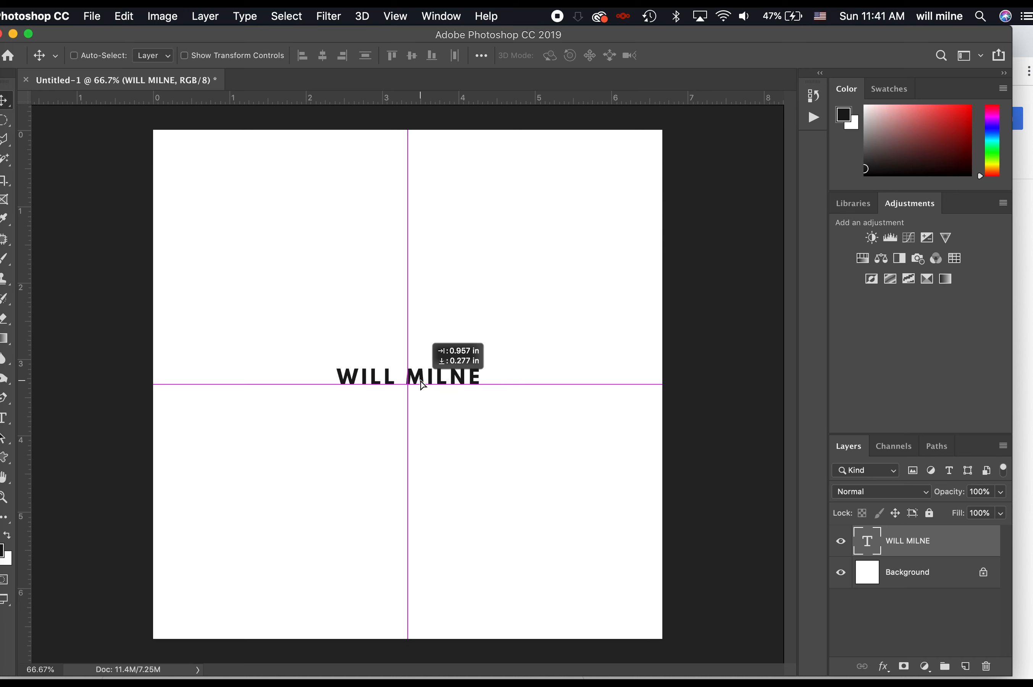
left_click_drag(420, 380, 420, 380)
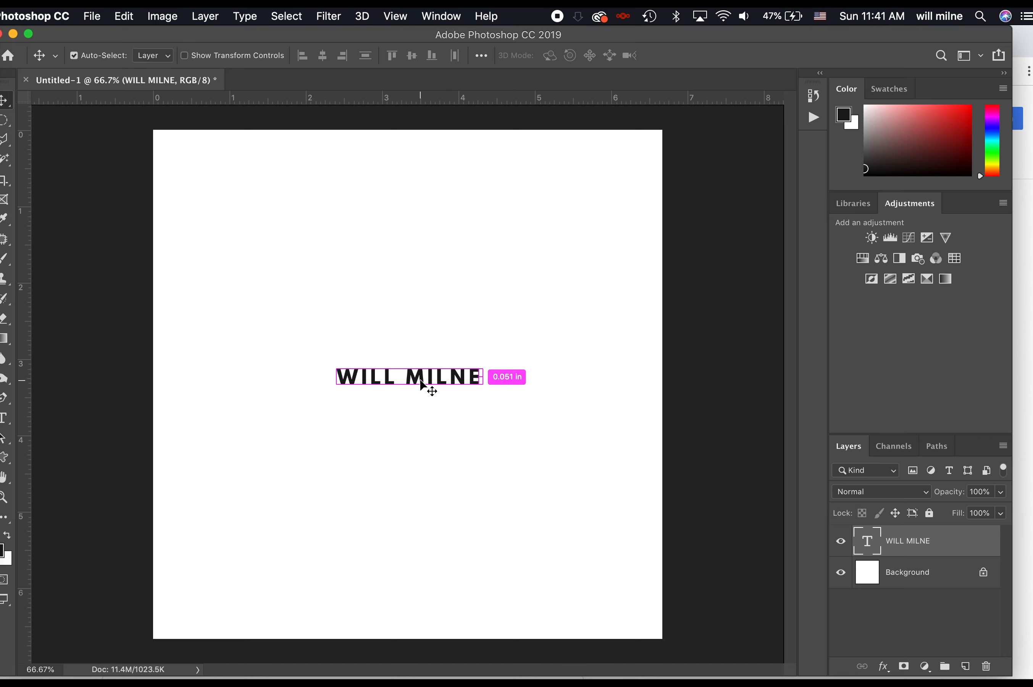
key("super+t")
left_click_drag(333, 363, 223, 320)
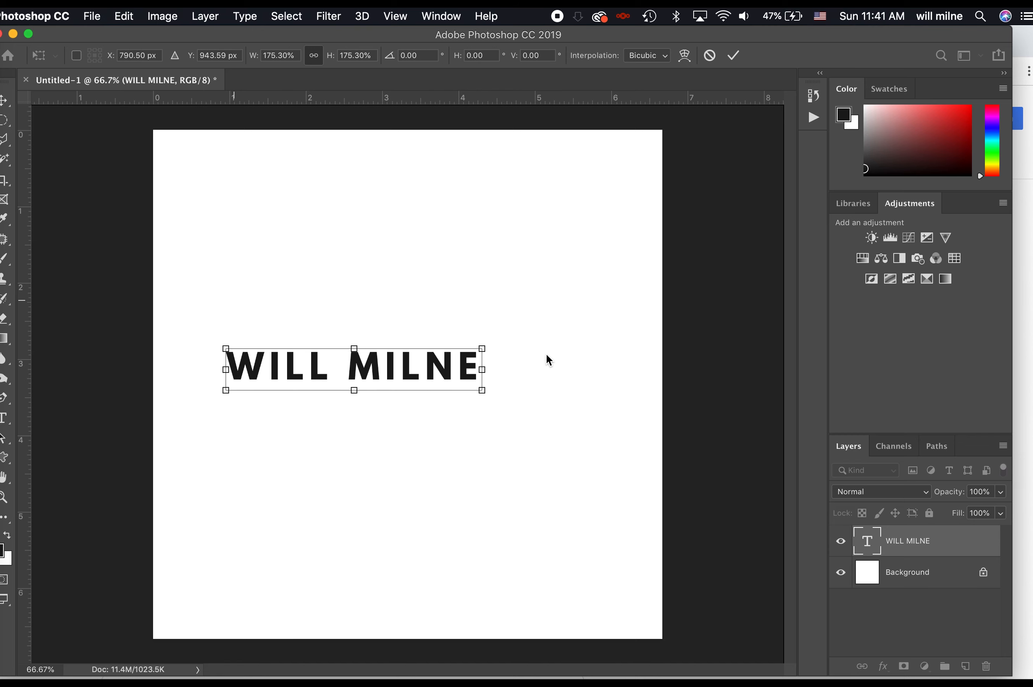
left_click_drag(483, 348, 600, 302)
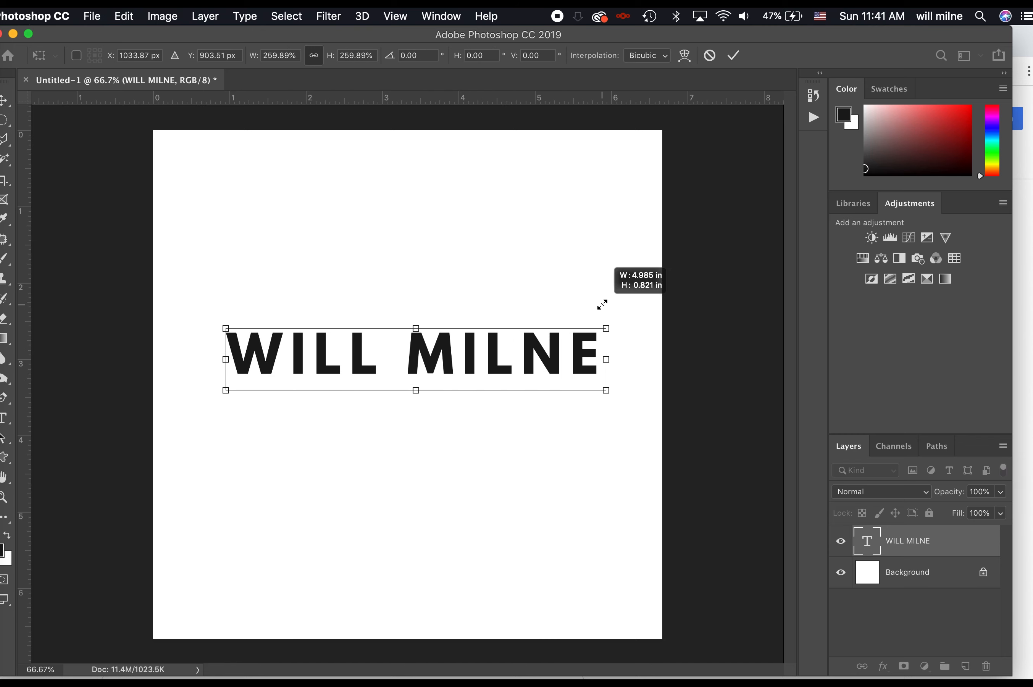
key("Return")
left_click_drag(552, 365, 529, 401)
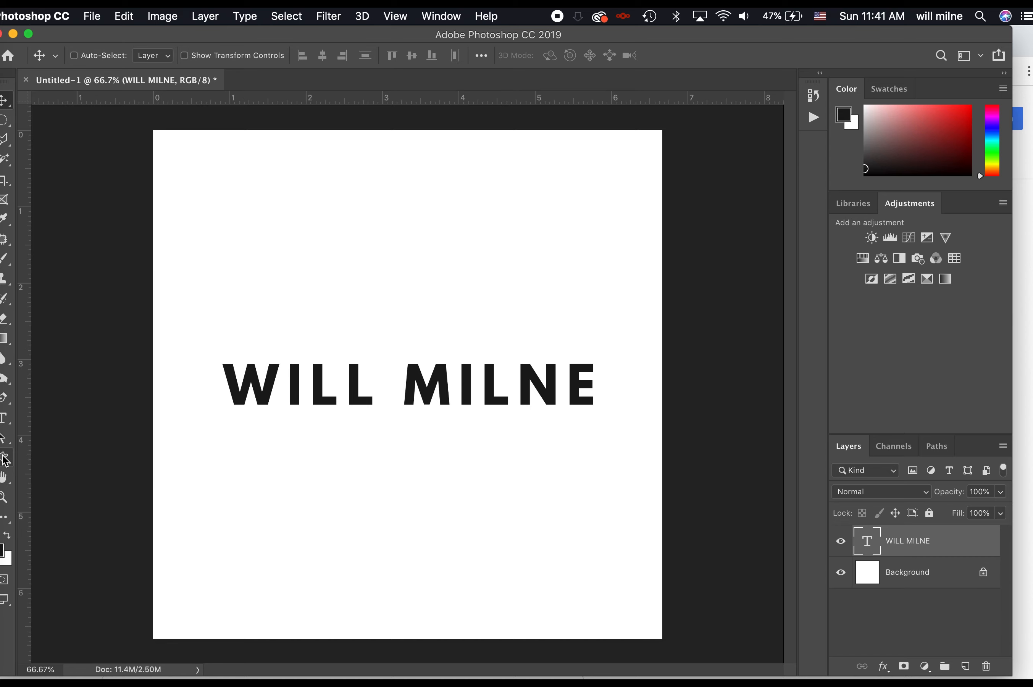
- Open vecteezy.com in a new Chrome tab and search for camera
left_click(2, 84)
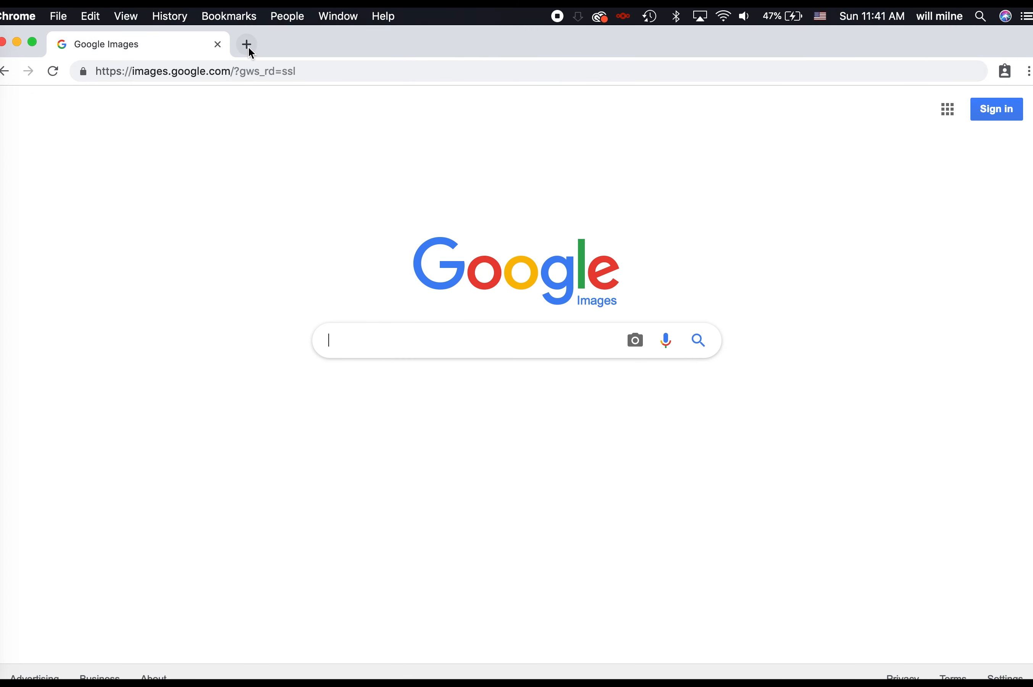
left_click(247, 45)
type("VECTEEZY.com")
key("Return")
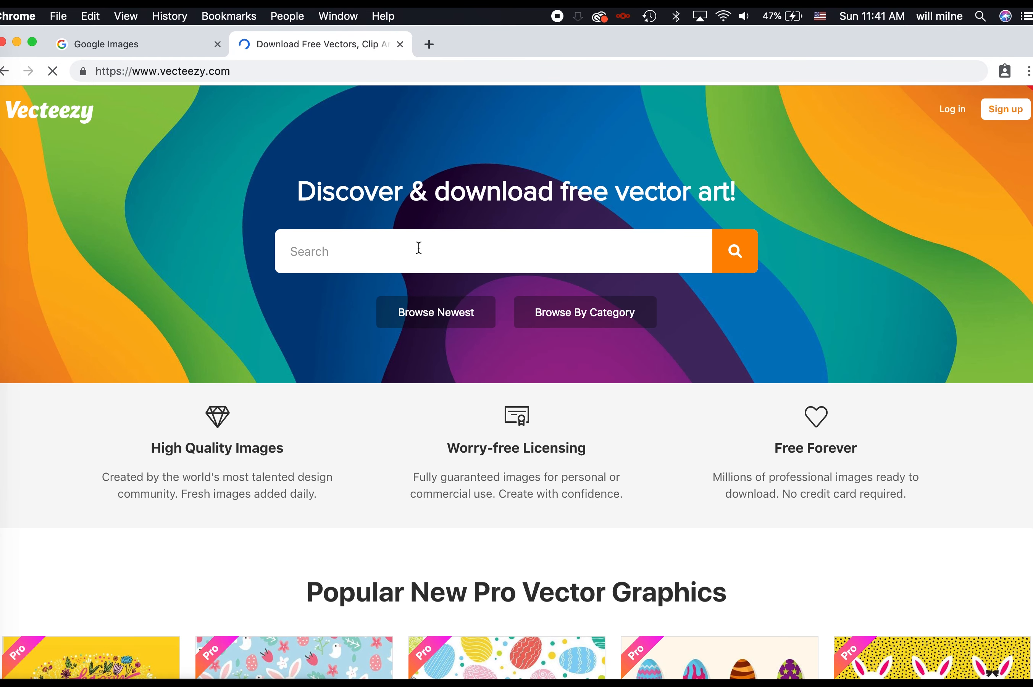
type("camera")
key("Return")
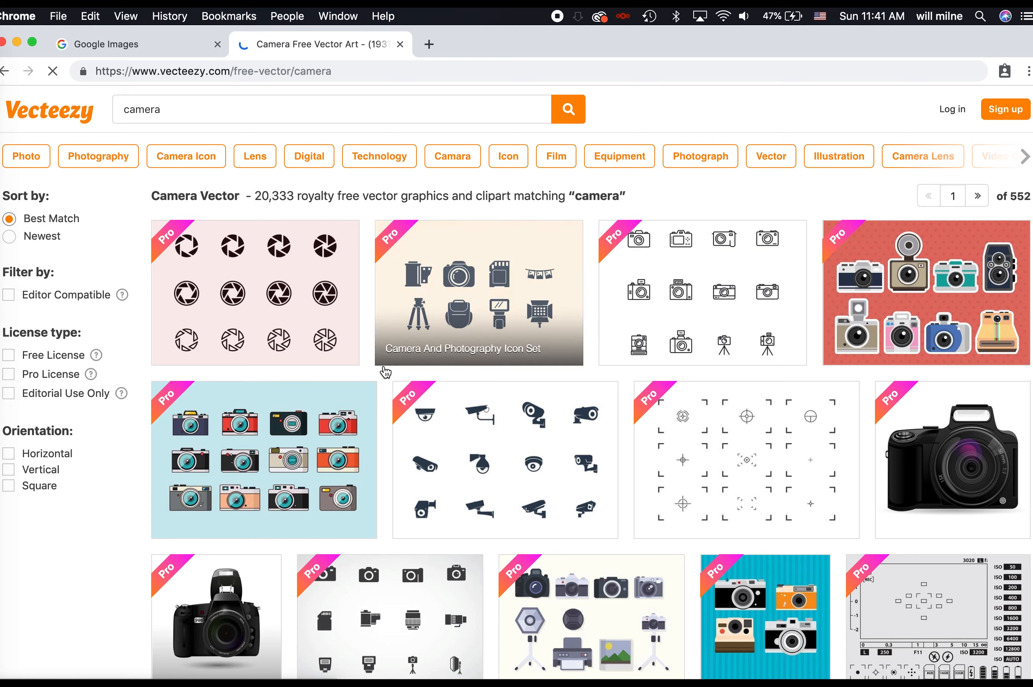
- Scroll through the camera vector search results
scroll(382, 433, "down", 5)
scroll(489, 356, "down", 1)
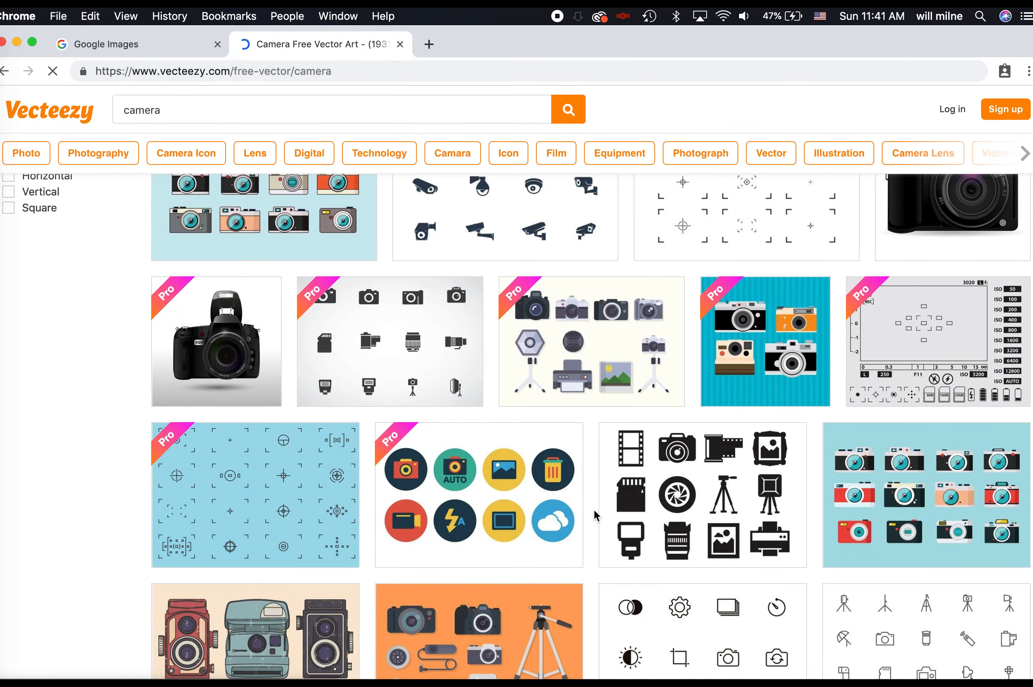
scroll(595, 512, "down", 5)
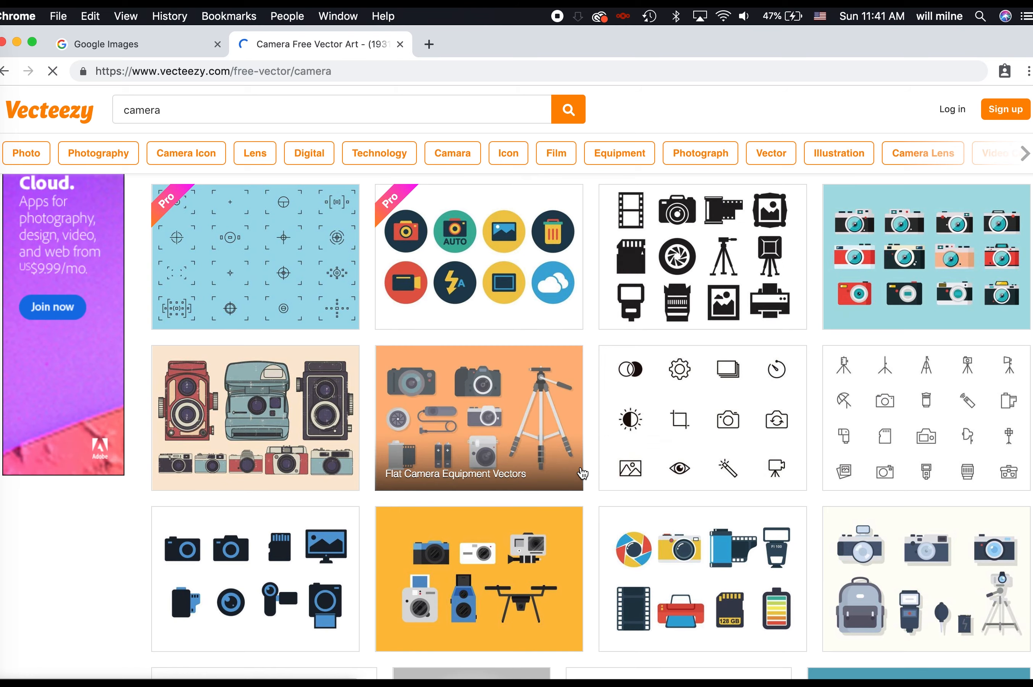
scroll(581, 472, "down", 1)
scroll(582, 474, "down", 5)
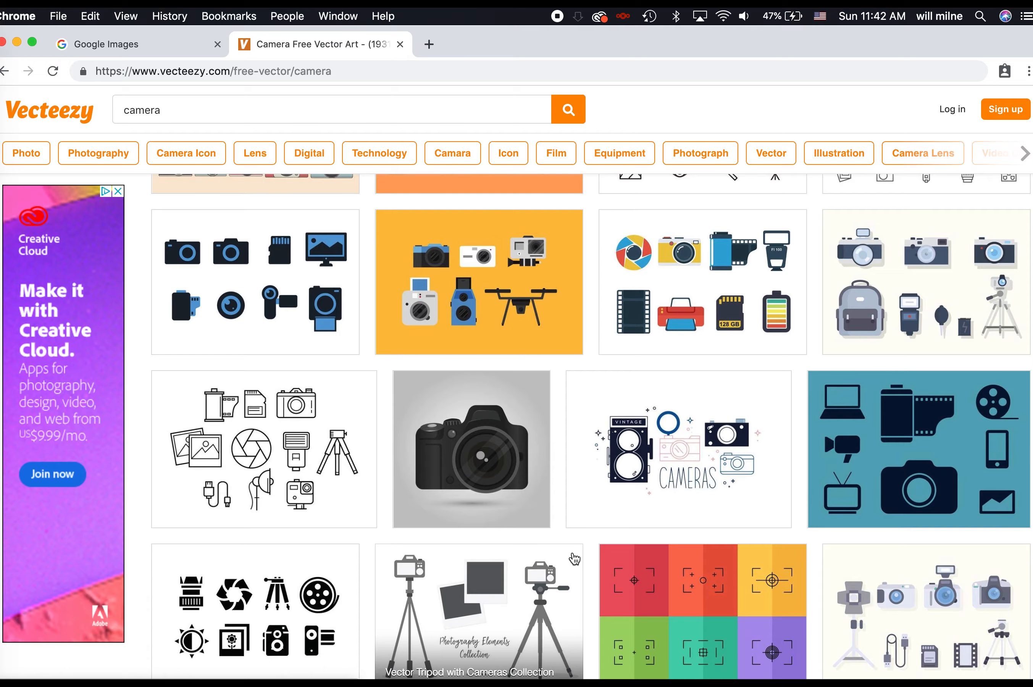
scroll(593, 366, "up", 7)
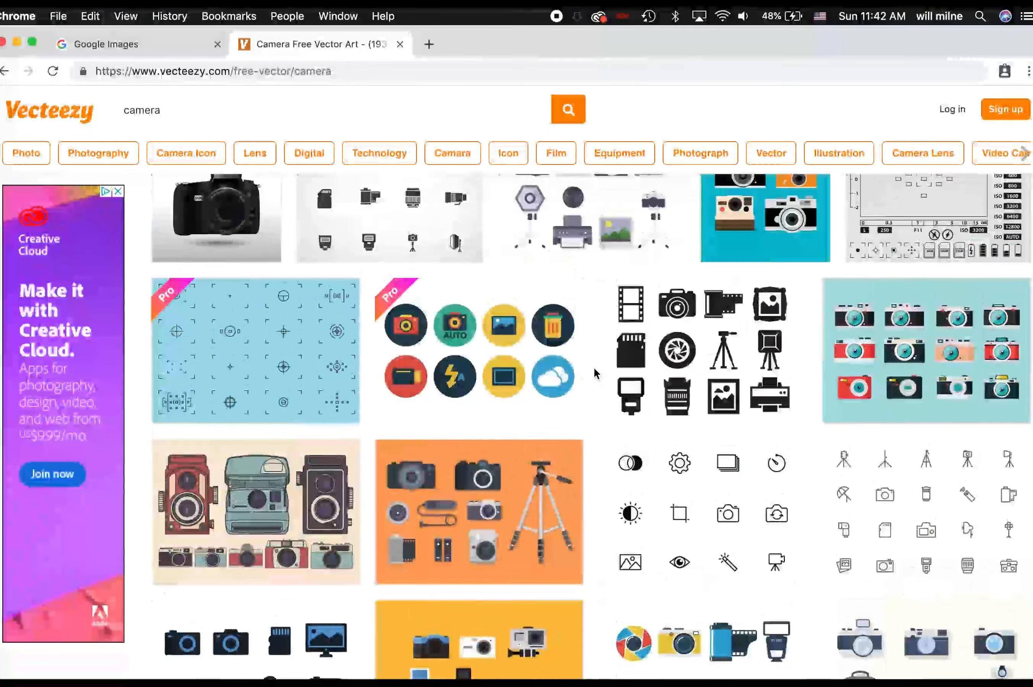
scroll(593, 367, "down", 10)
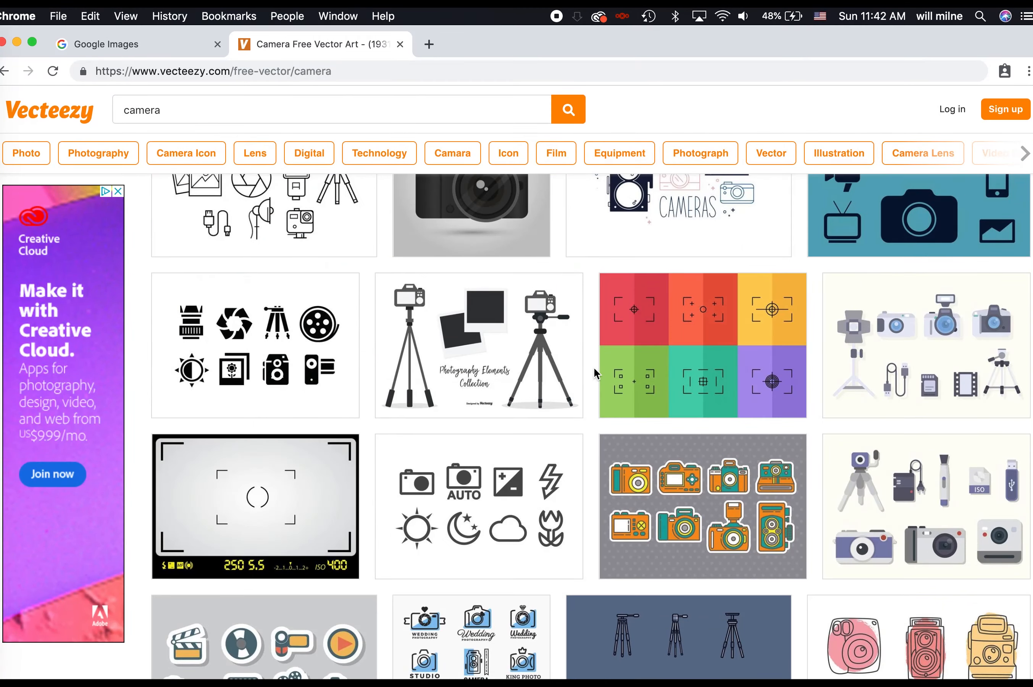
scroll(594, 369, "down", 7)
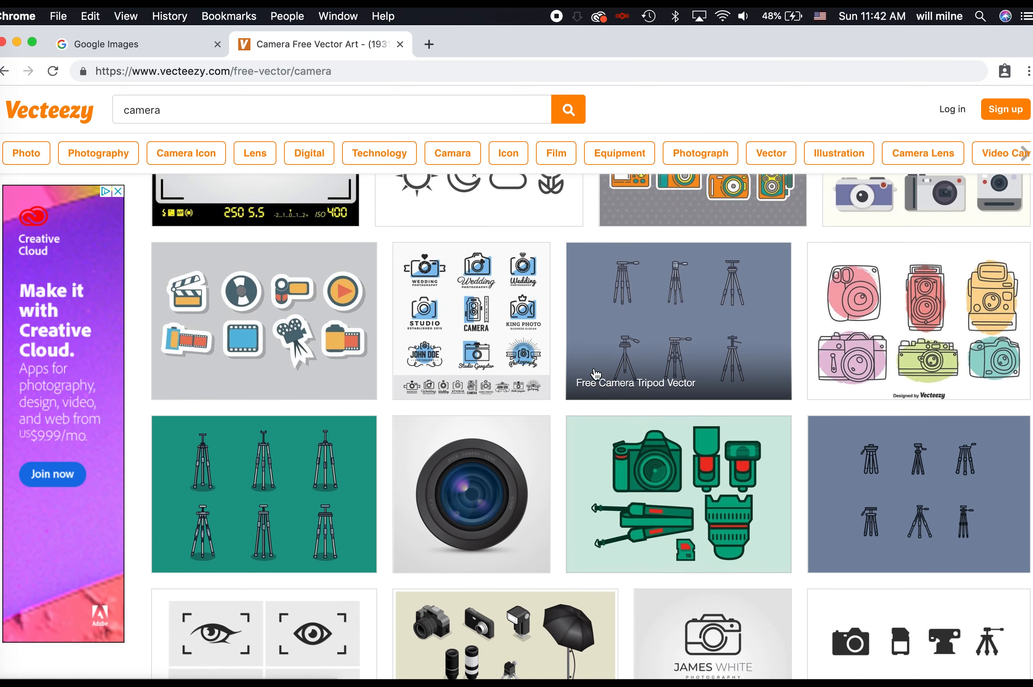
scroll(383, 509, "down", 4)
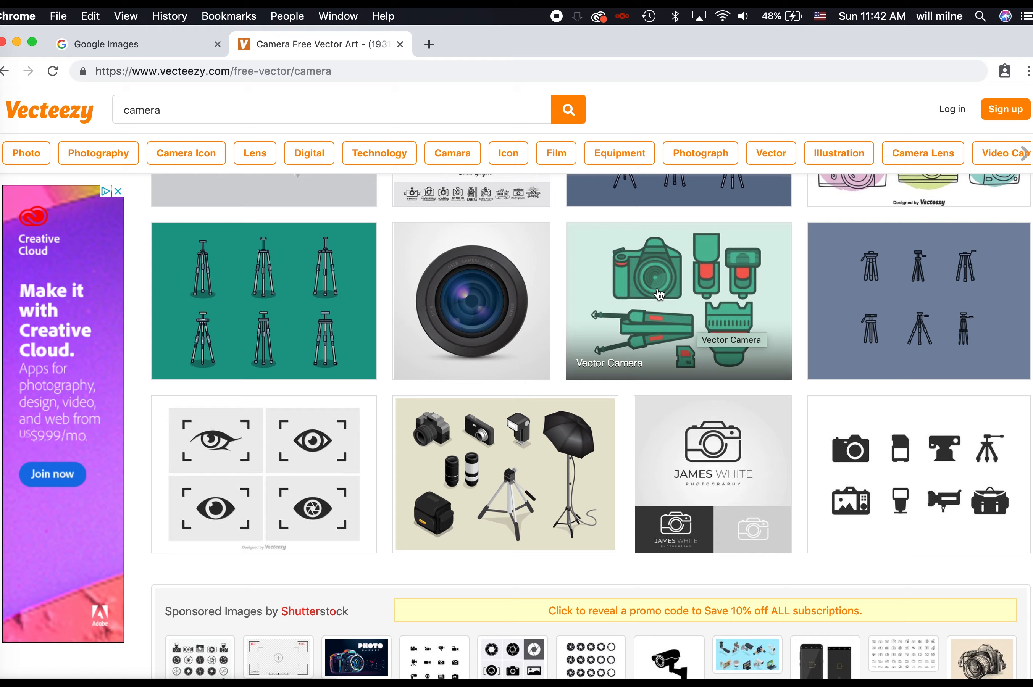
scroll(653, 327, "down", 4)
scroll(667, 311, "up", 10)
scroll(667, 307, "up", 1)
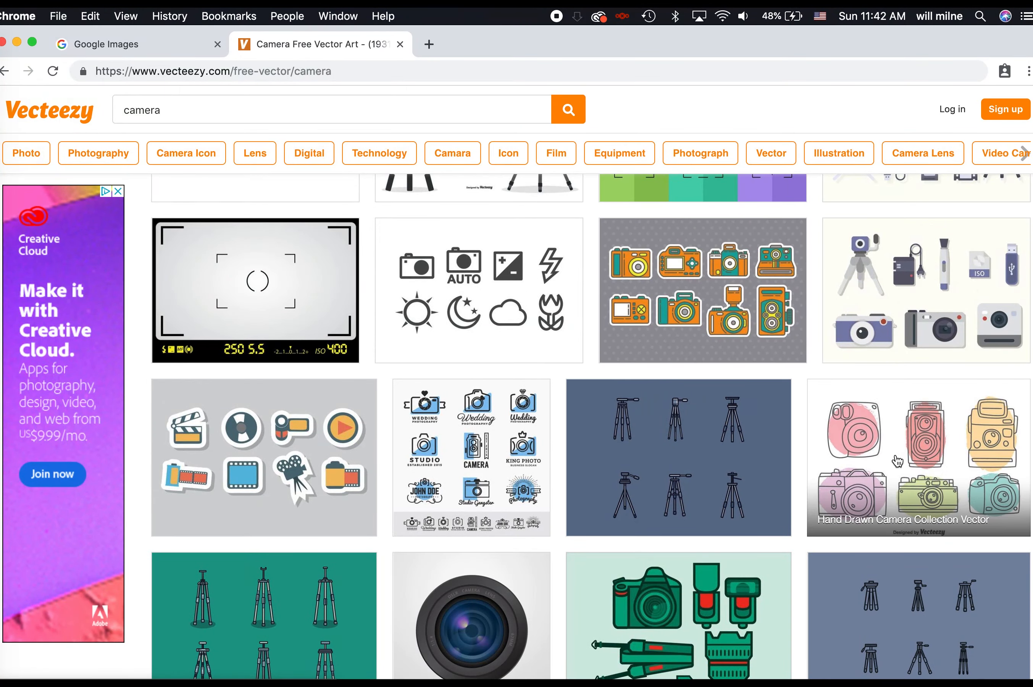
- Download the Hand Drawn Camera Collection Vector under the free attribution license and open the zip
left_click(909, 459)
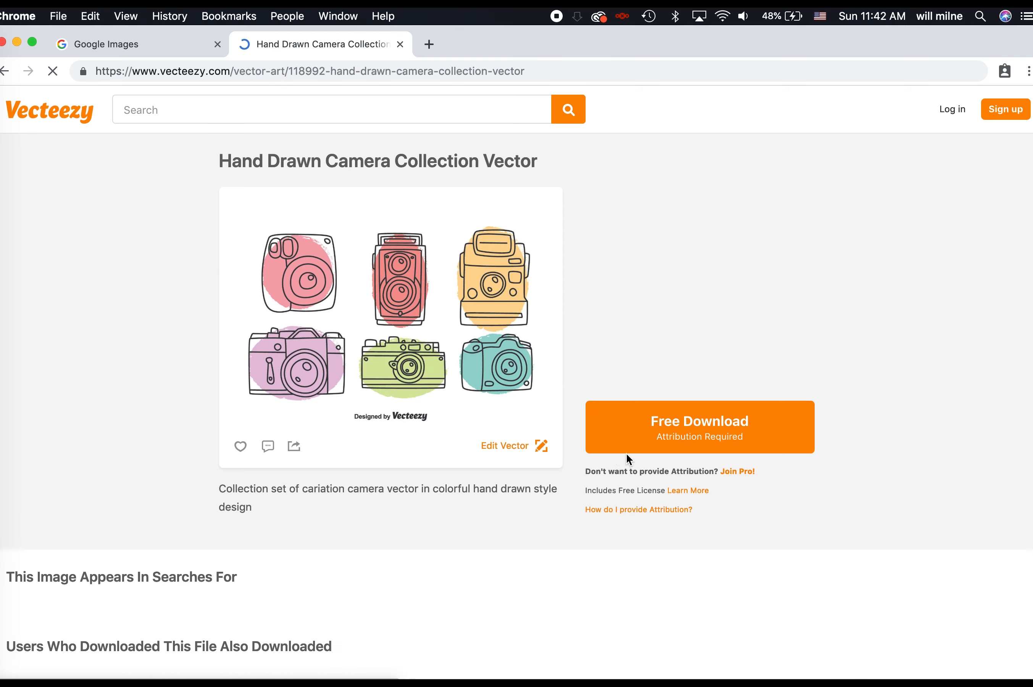
left_click(689, 421)
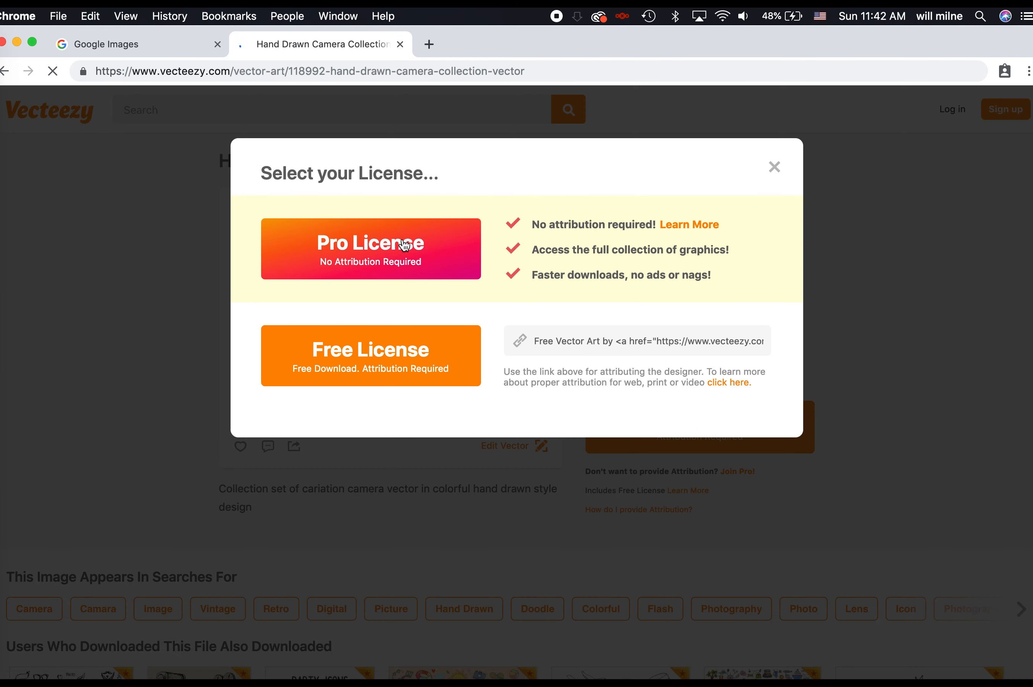
left_click(395, 353)
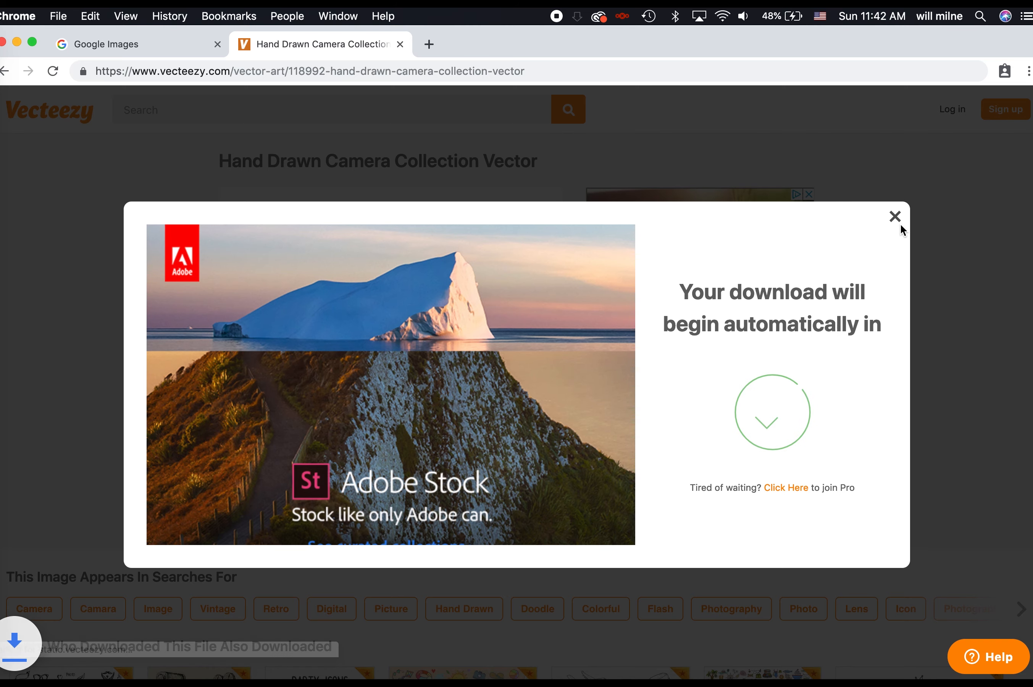
left_click(44, 673)
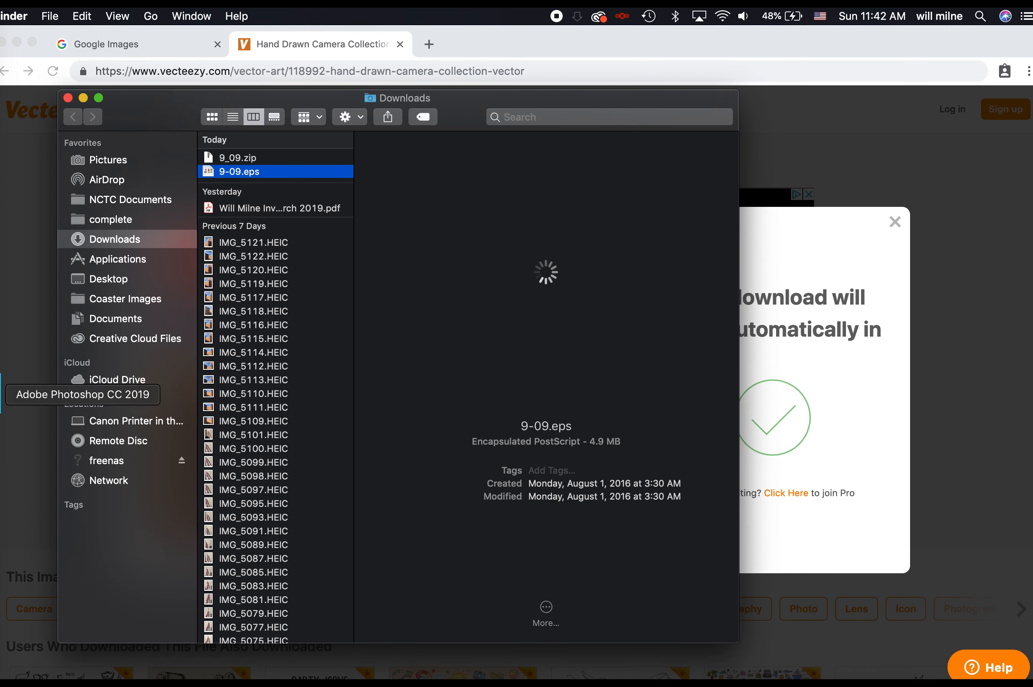
- Drag 9-09.eps from Downloads onto the Photoshop canvas and commit it as a layer
left_click(6, 395)
left_click(3, 64)
left_click_drag(313, 99, 842, 132)
left_click_drag(778, 203, 393, 406)
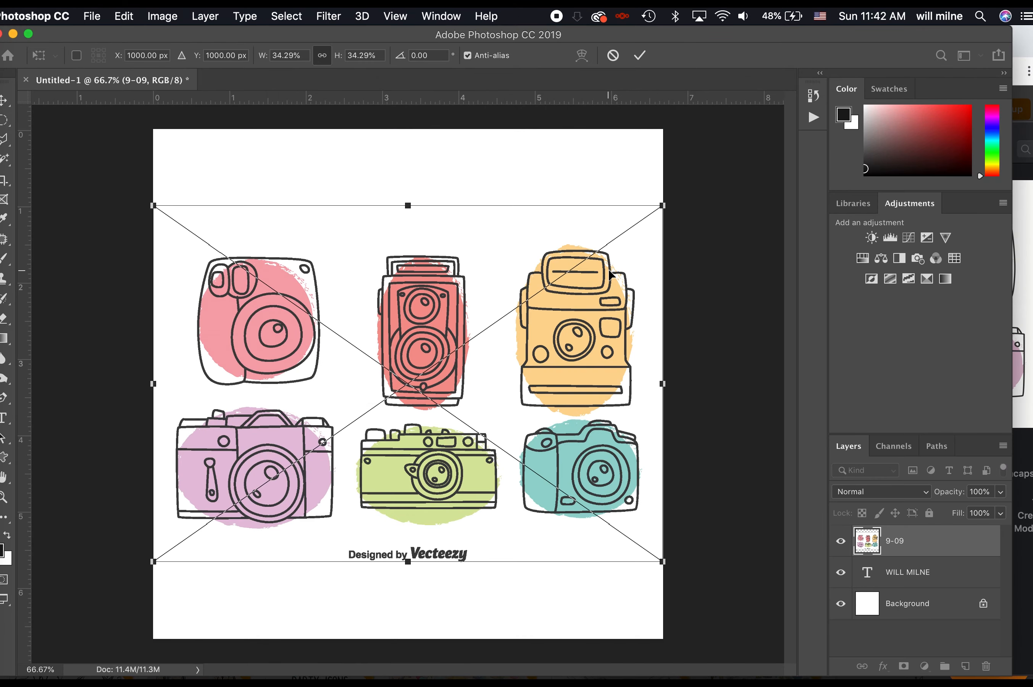
key("Return")
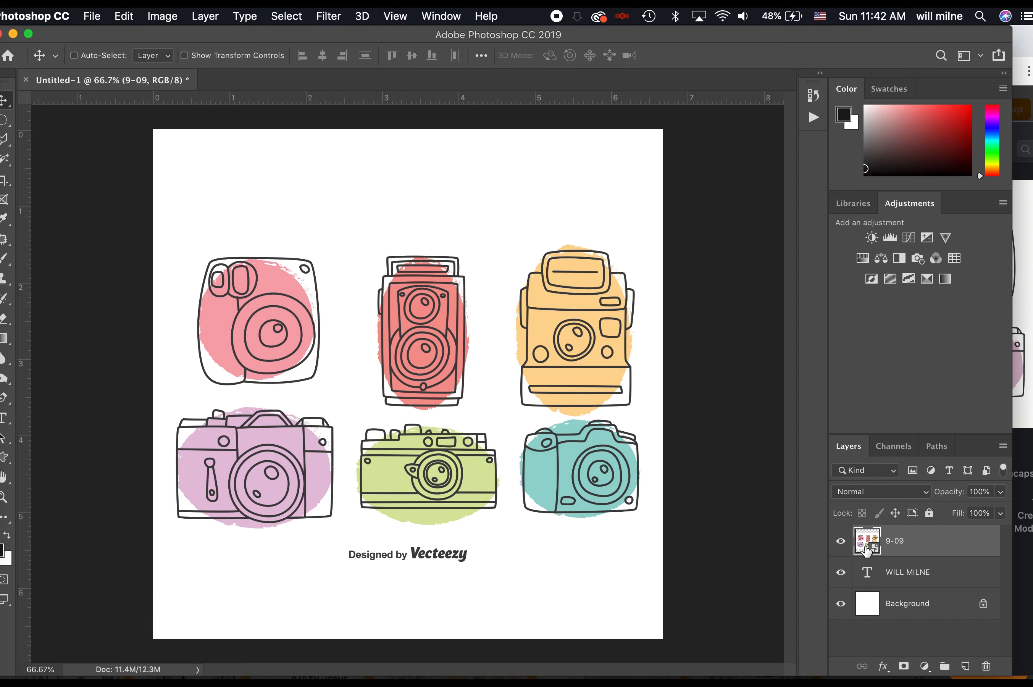
double_click(866, 547)
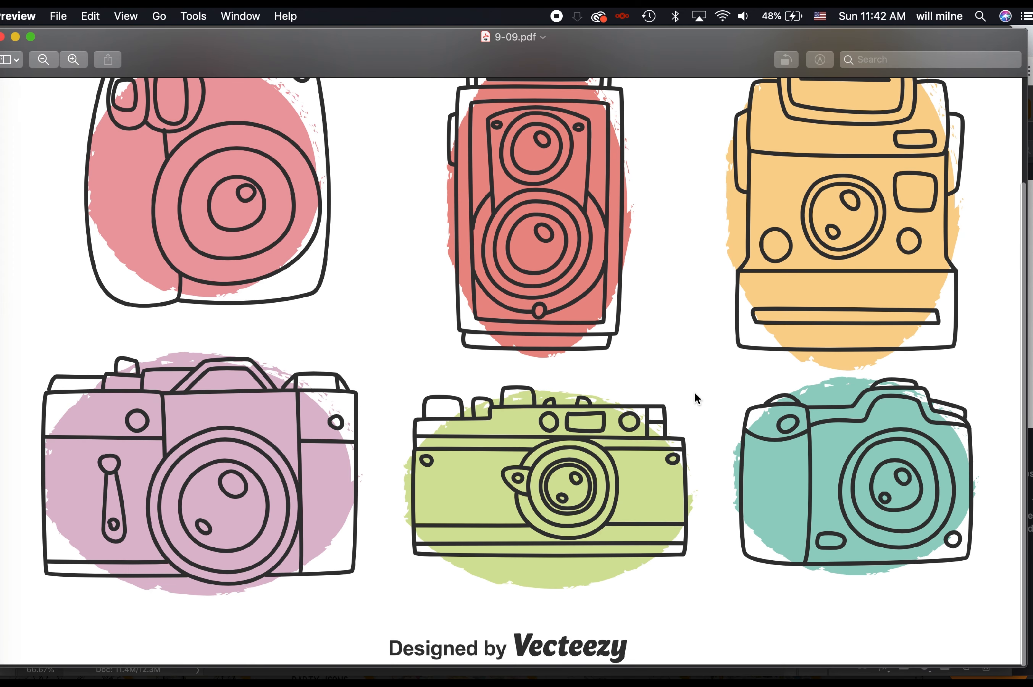
left_click(3, 36)
- Mask the 9-09 sheet to only the teal camera and move it above the name
left_click_drag(5, 120, 56, 123)
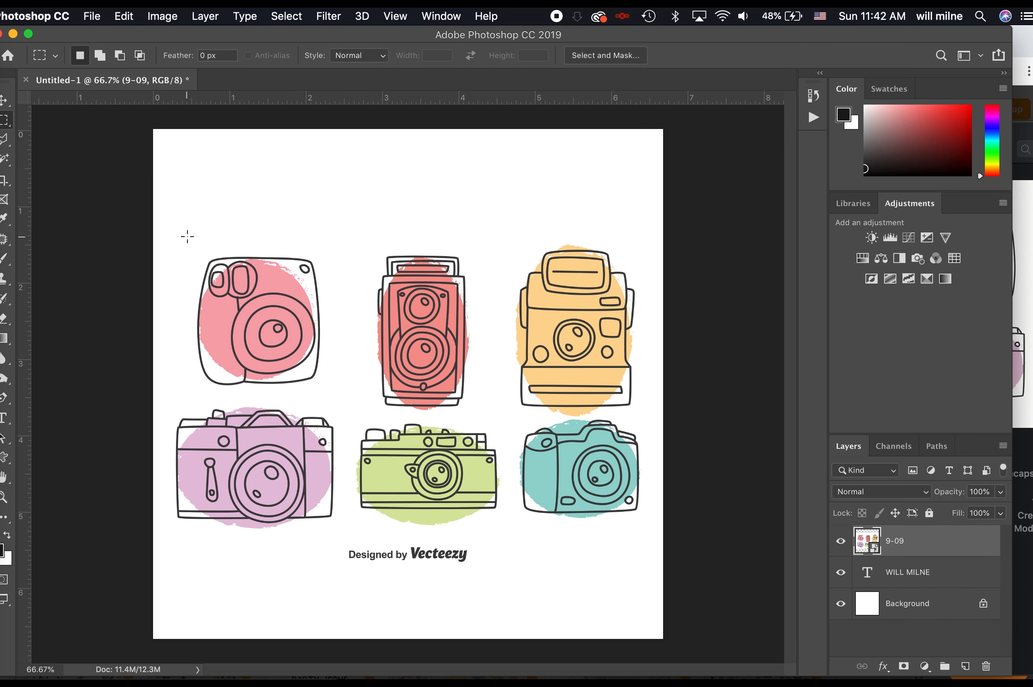
left_click_drag(514, 420, 663, 539)
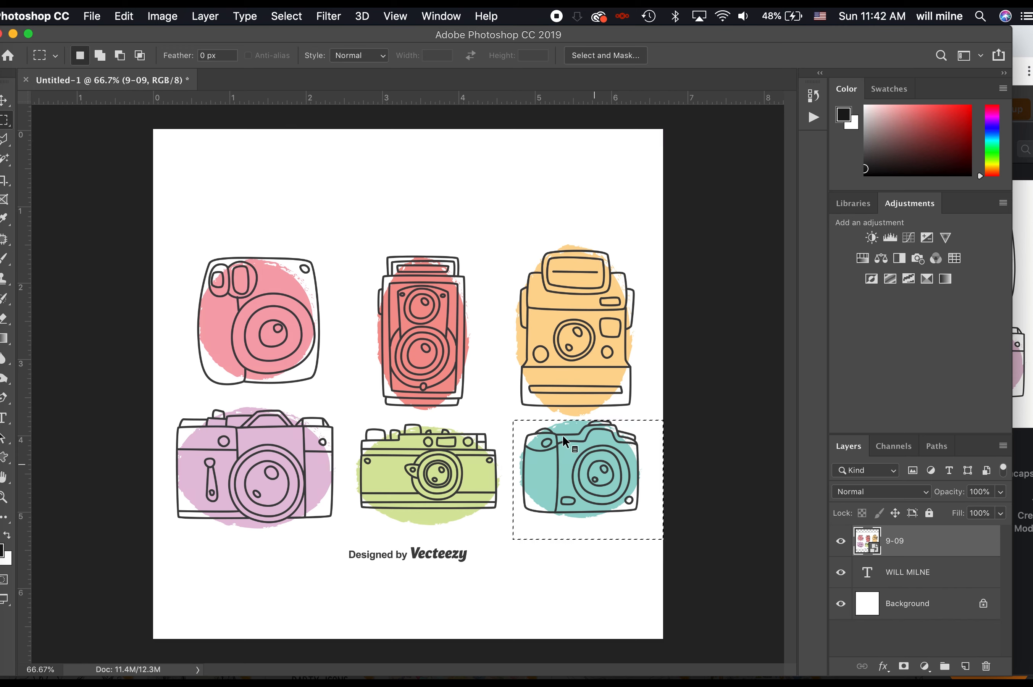
left_click_drag(559, 431, 602, 418)
left_click(904, 666)
key("v")
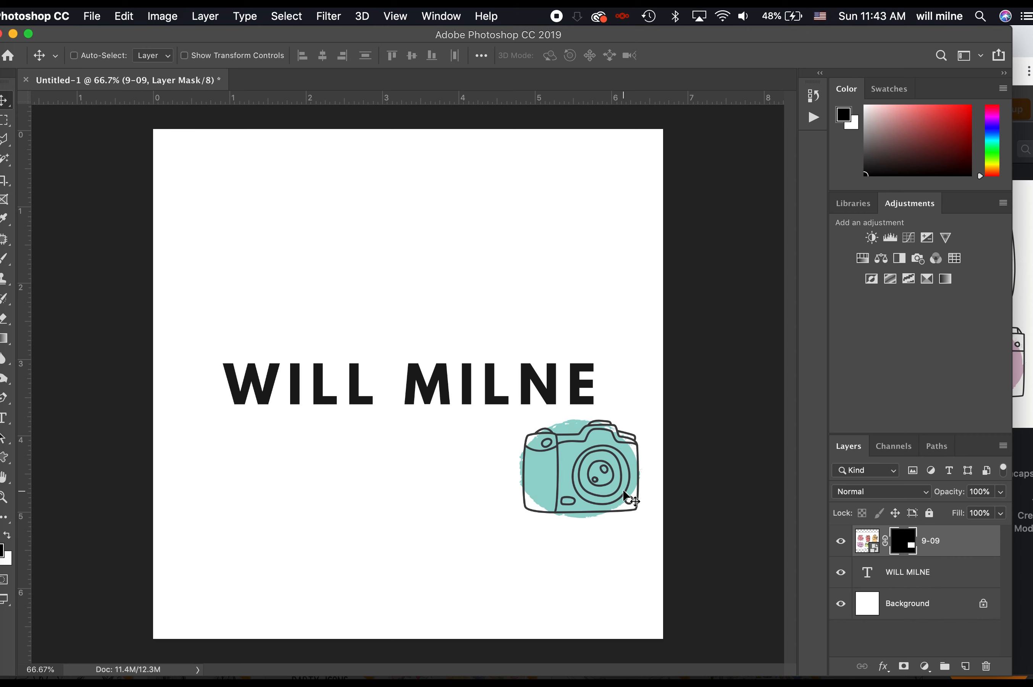
left_click_drag(600, 478, 422, 291)
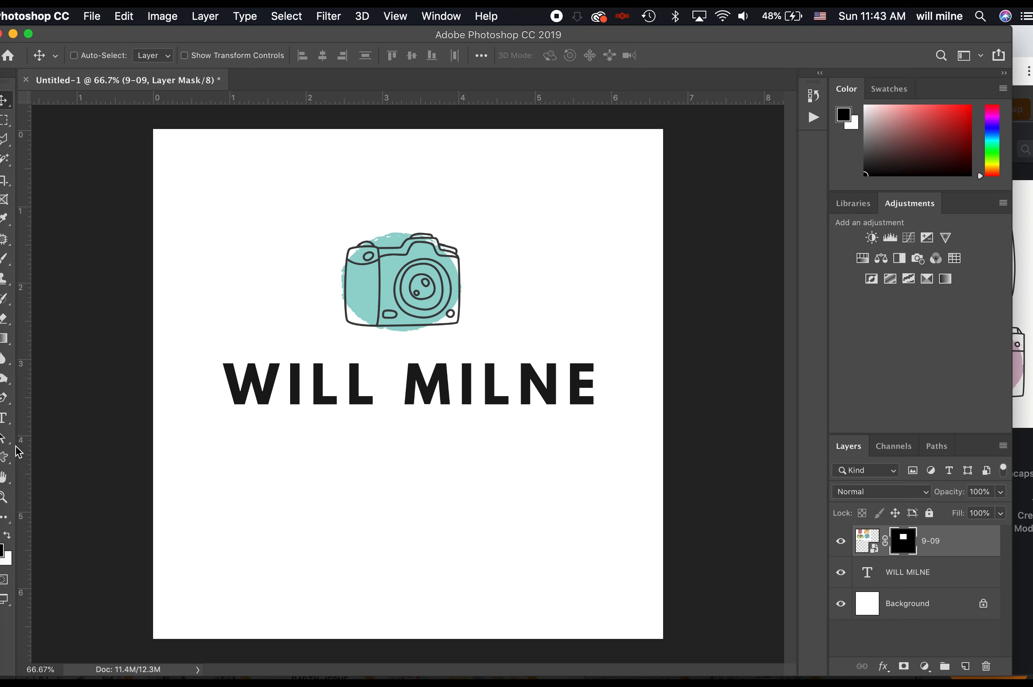
left_click(5, 458)
- Draw a rectangle around the name with no fill and a black stroke
left_click(71, 456)
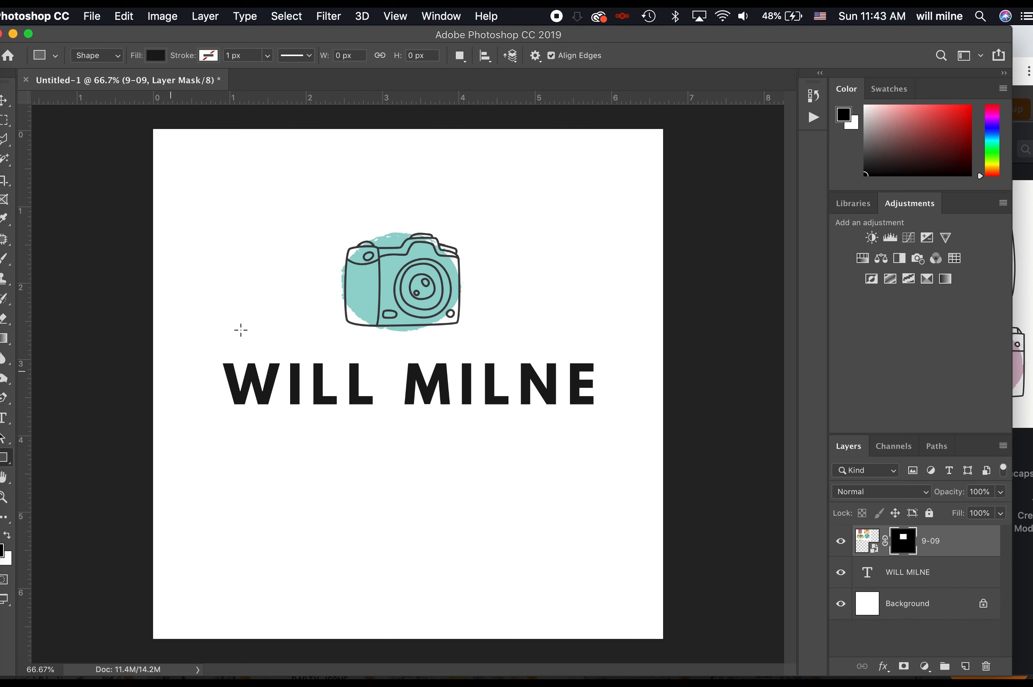
left_click_drag(187, 292, 646, 477)
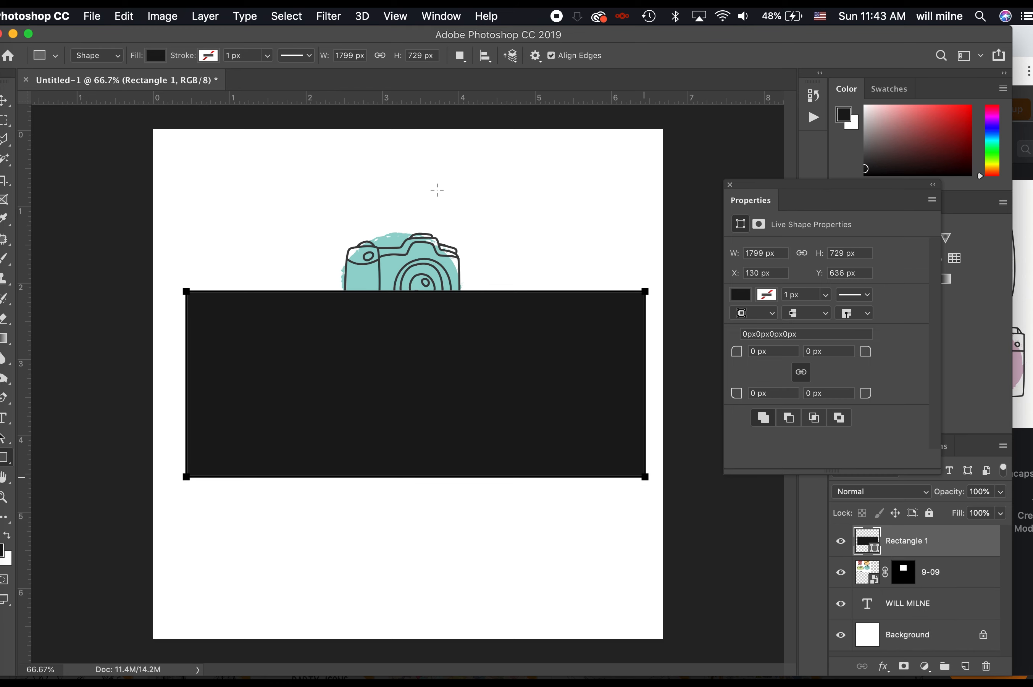
left_click(156, 56)
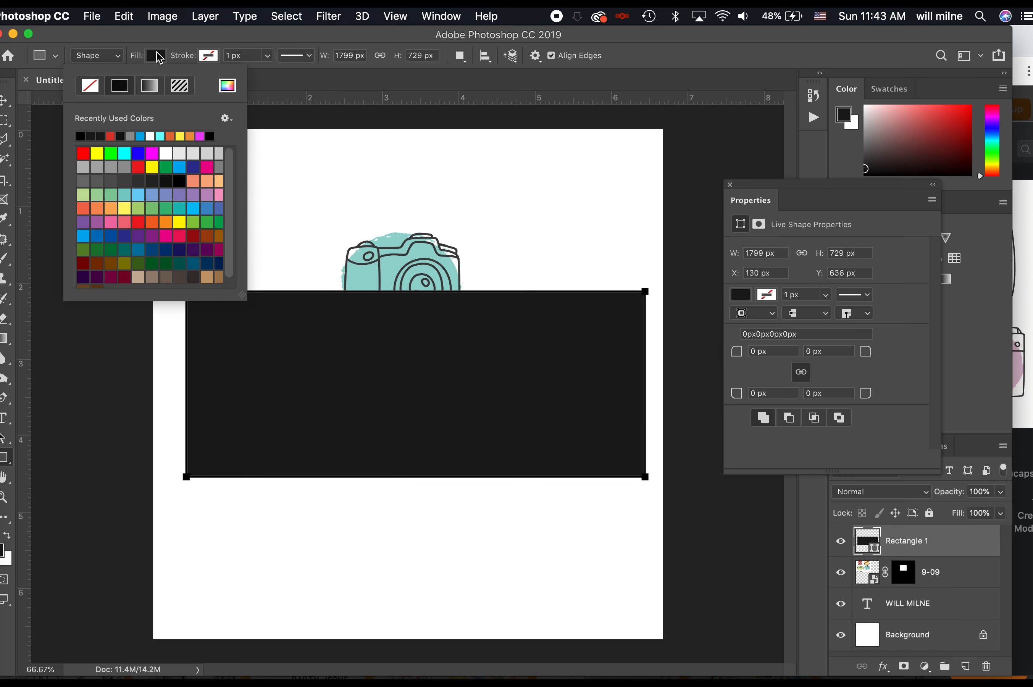
left_click(99, 91)
left_click(214, 56)
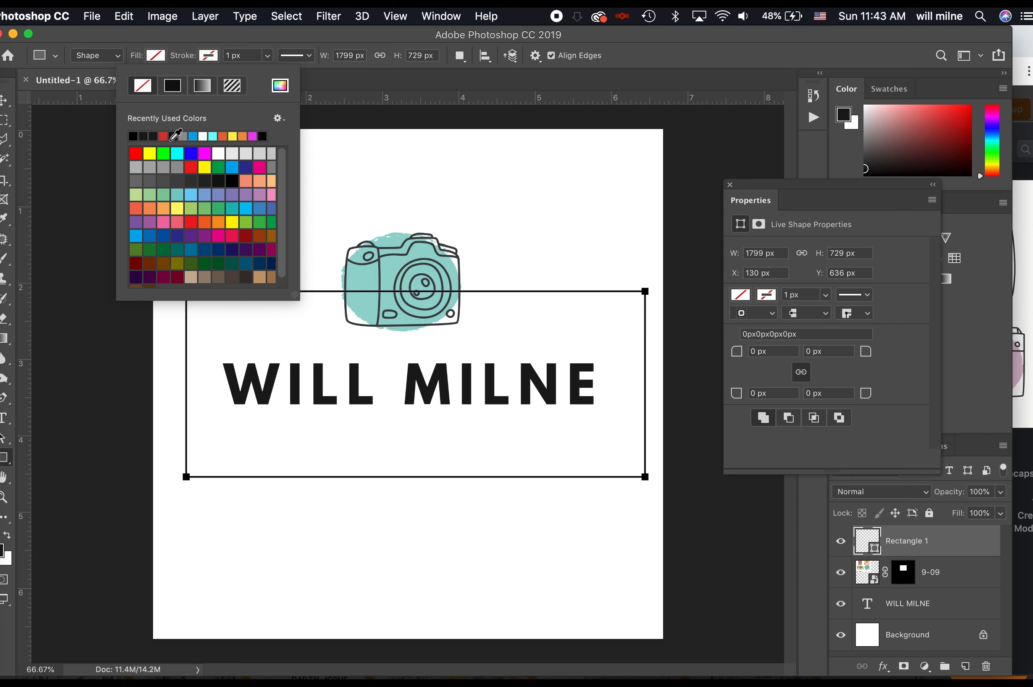
left_click(173, 136)
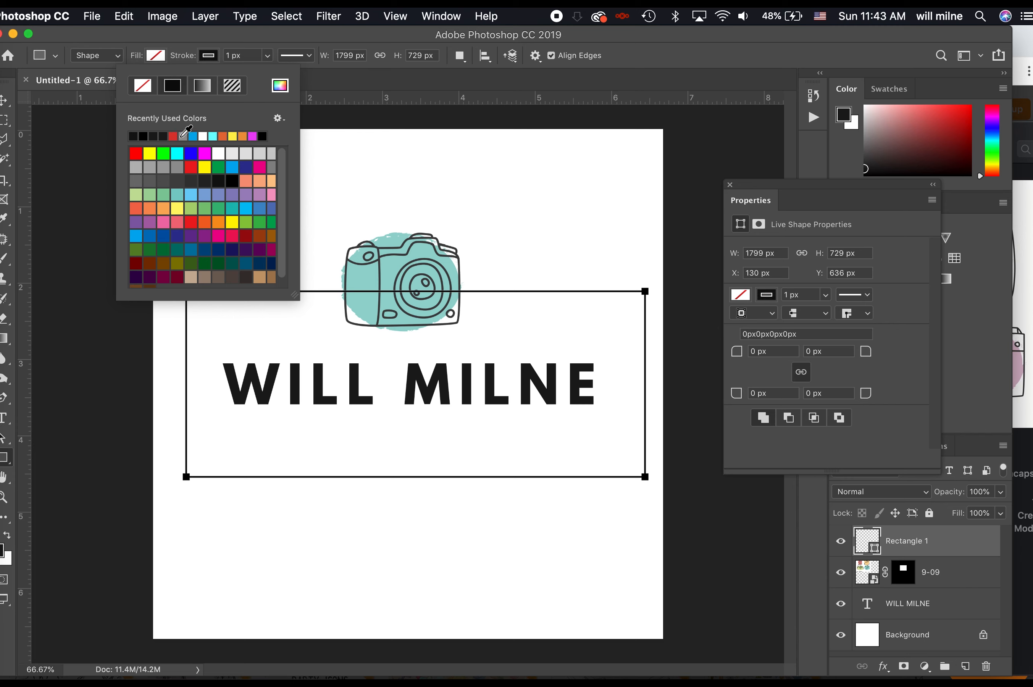
- Set the rectangle's stroke width to 50 px
left_click(271, 59)
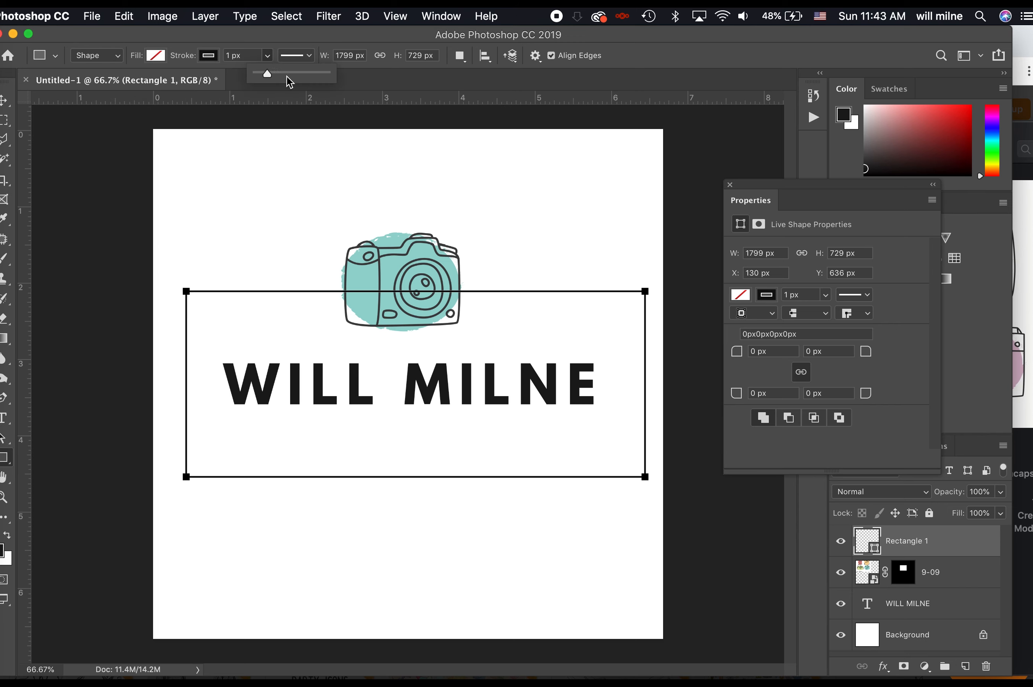
left_click(287, 76)
left_click_drag(288, 78, 283, 79)
left_click(257, 61)
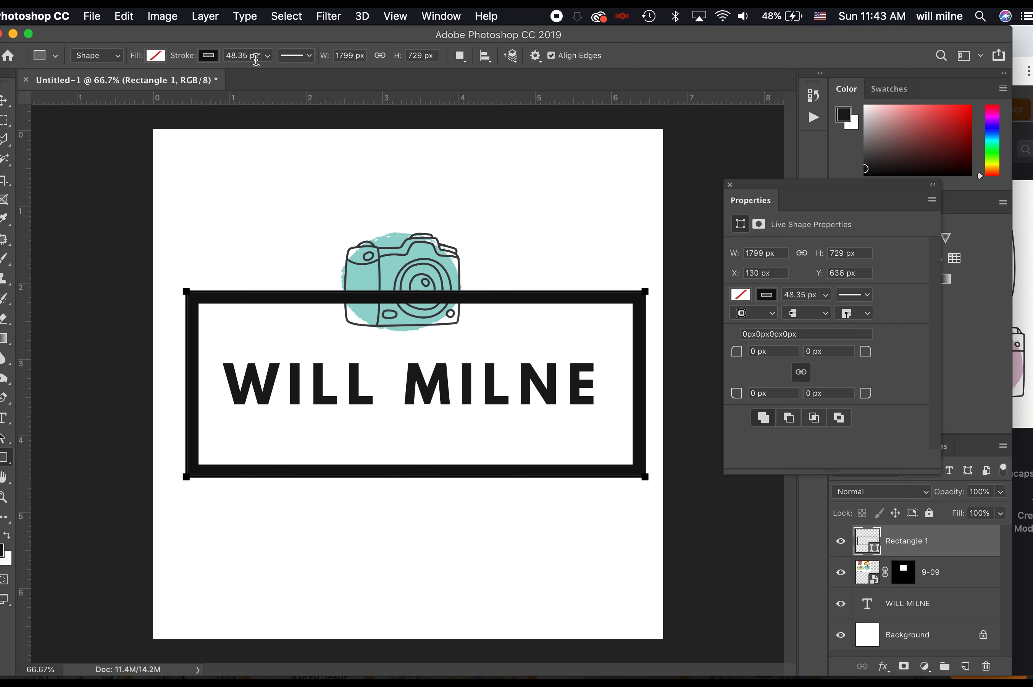
type("50")
key("Return")
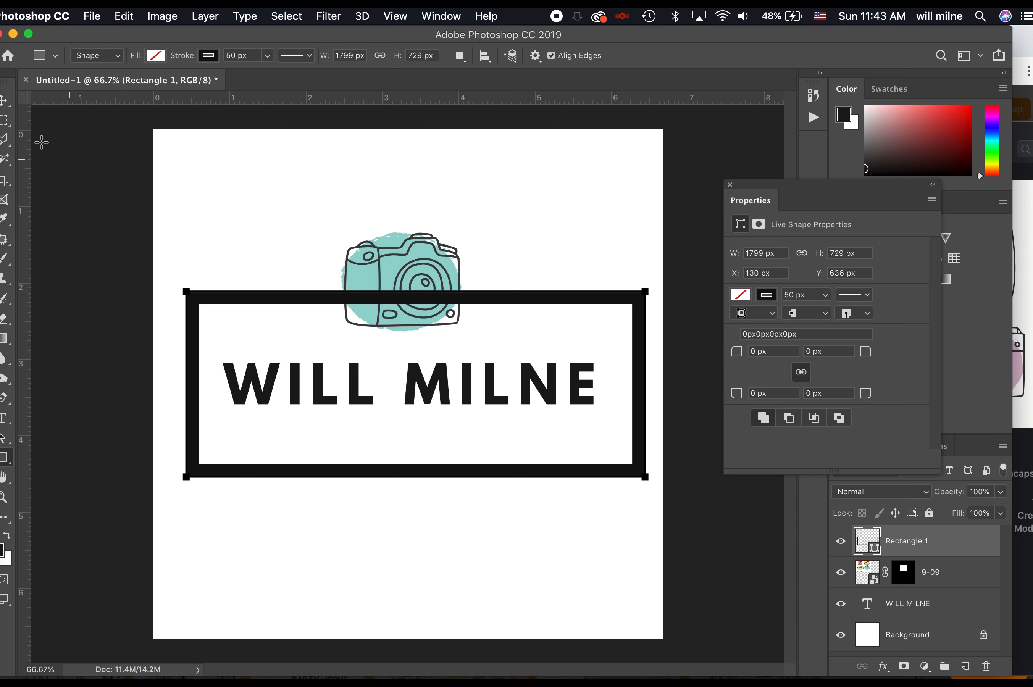
- Marquee the area around the camera, holding Shift to add more
key("m")
left_click_drag(333, 221, 477, 346)
key("shift")
- Add the bottom-middle area, give Rectangle 1 an inverted mask, and move 9-09 above it
left_click_drag(265, 453, 567, 512)
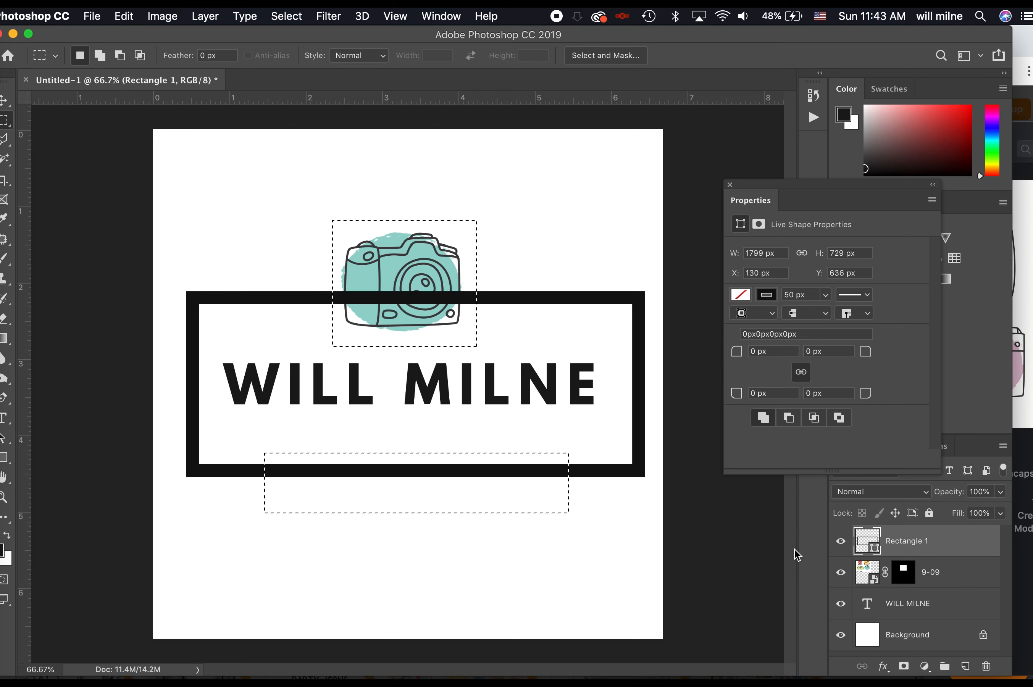
left_click(903, 666)
key("super+i")
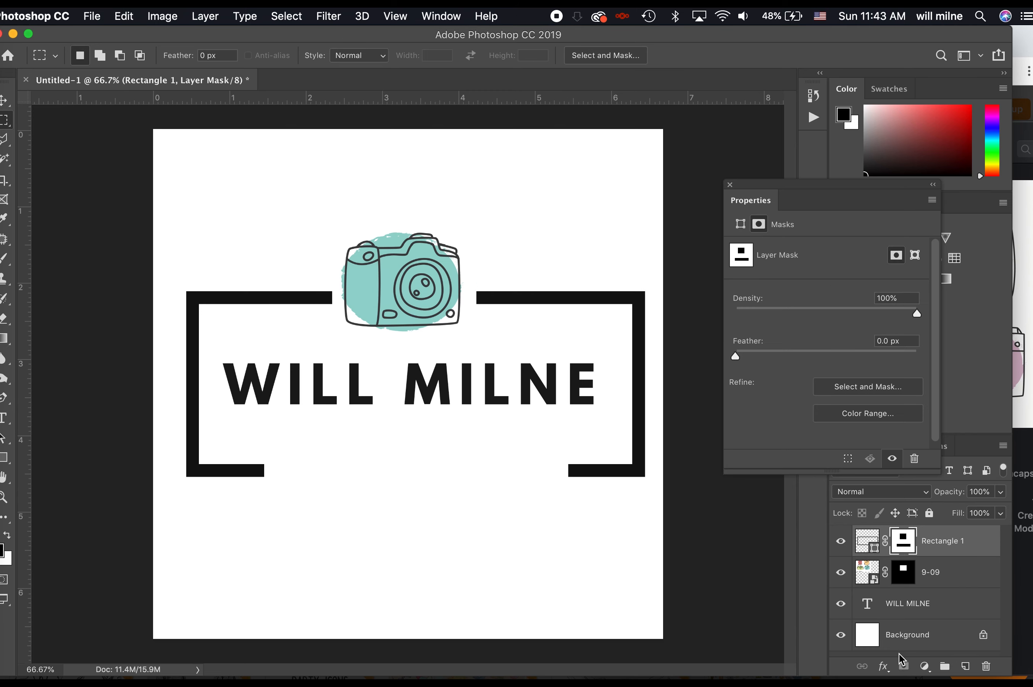
left_click_drag(953, 560, 945, 534)
- Touch up the camera and frame masks with white and black brush strokes
key("b")
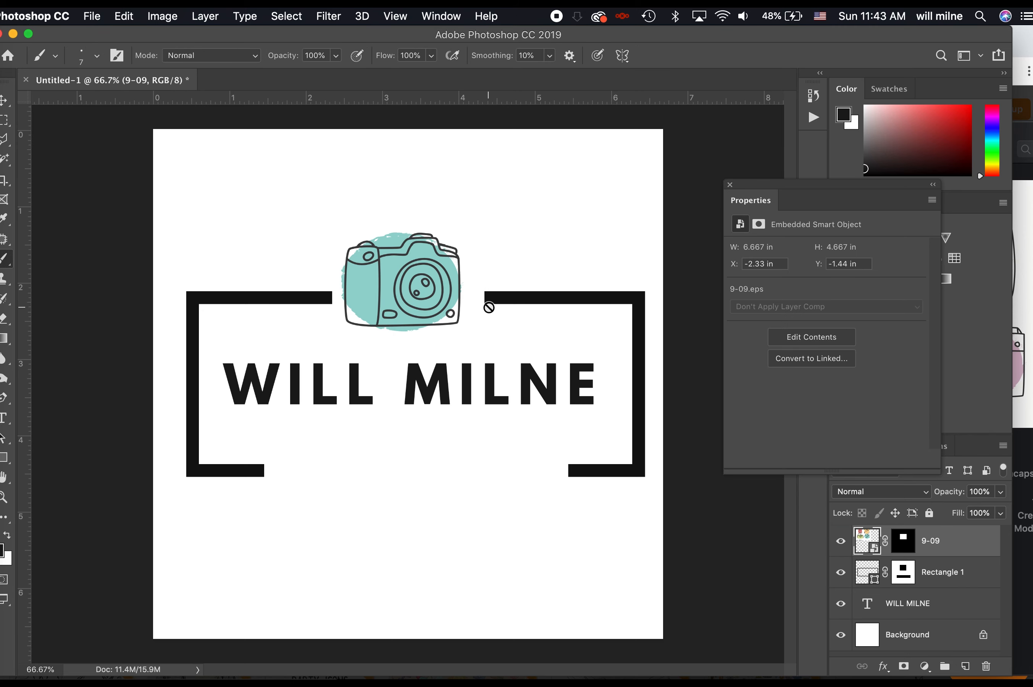
left_click(903, 540)
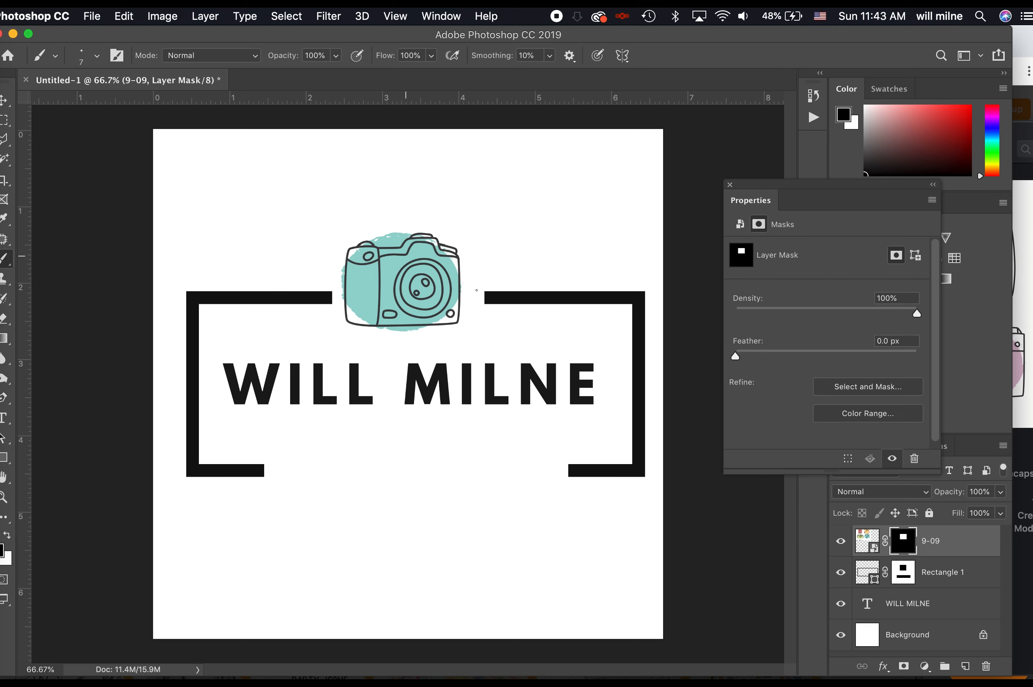
key("x")
key("bracketright")
key("bracketright")
left_click_drag(501, 301, 470, 295)
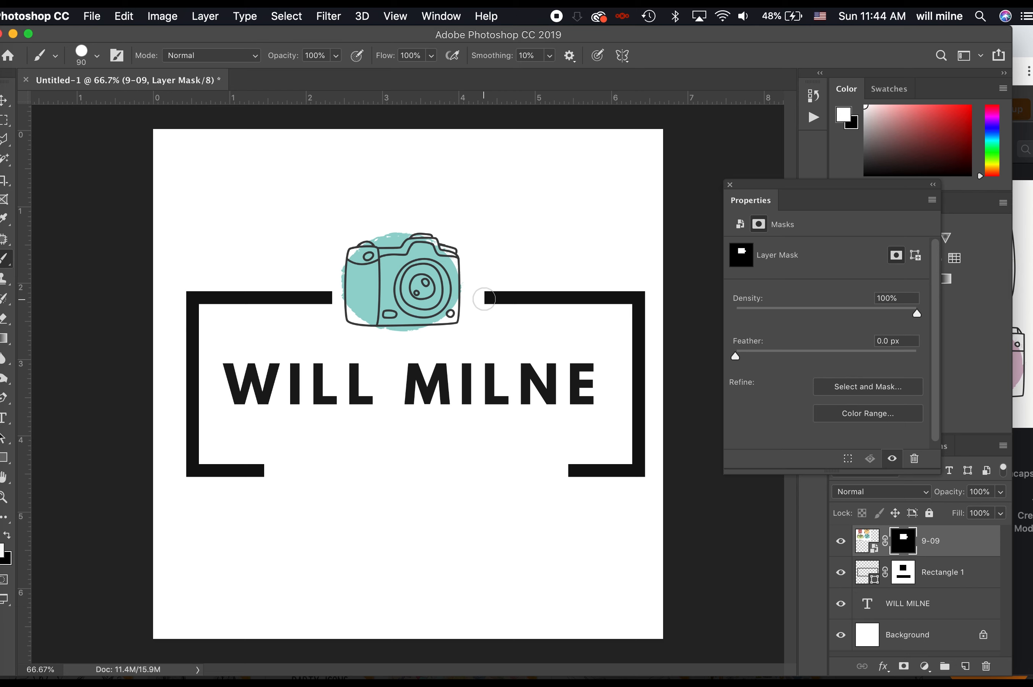
key("x")
left_click_drag(481, 297, 326, 298)
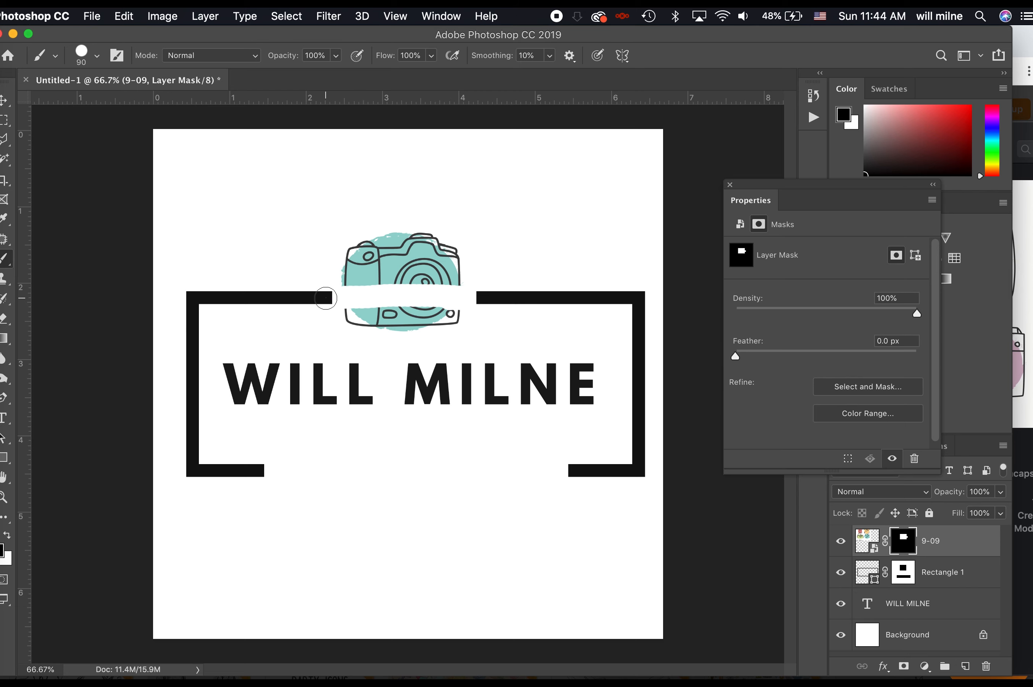
key("super+z")
key("super+z")
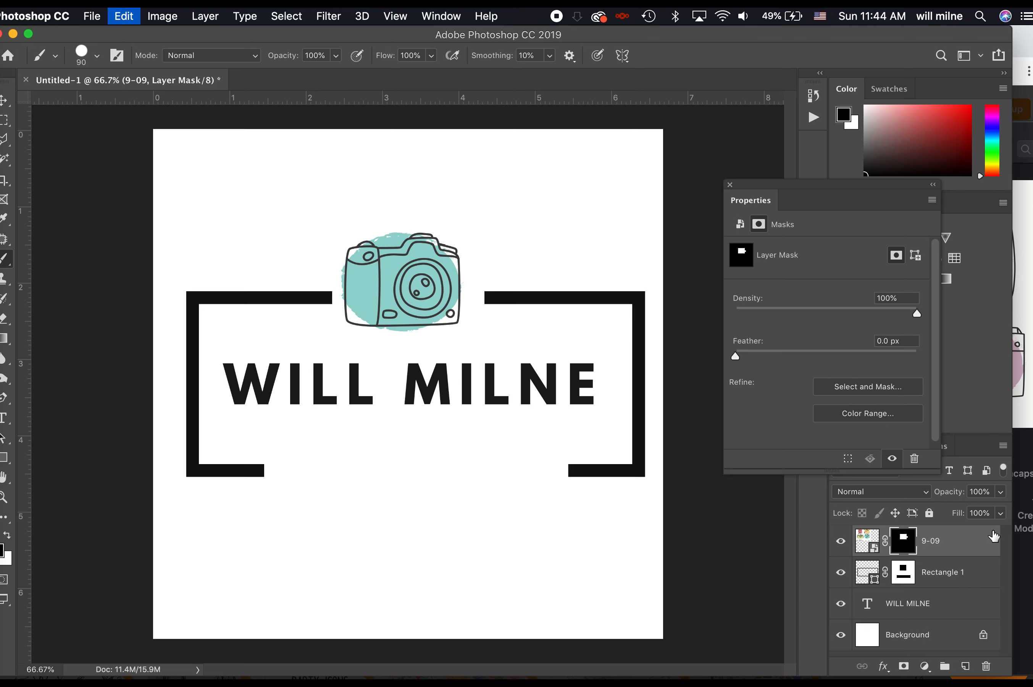
left_click(905, 575)
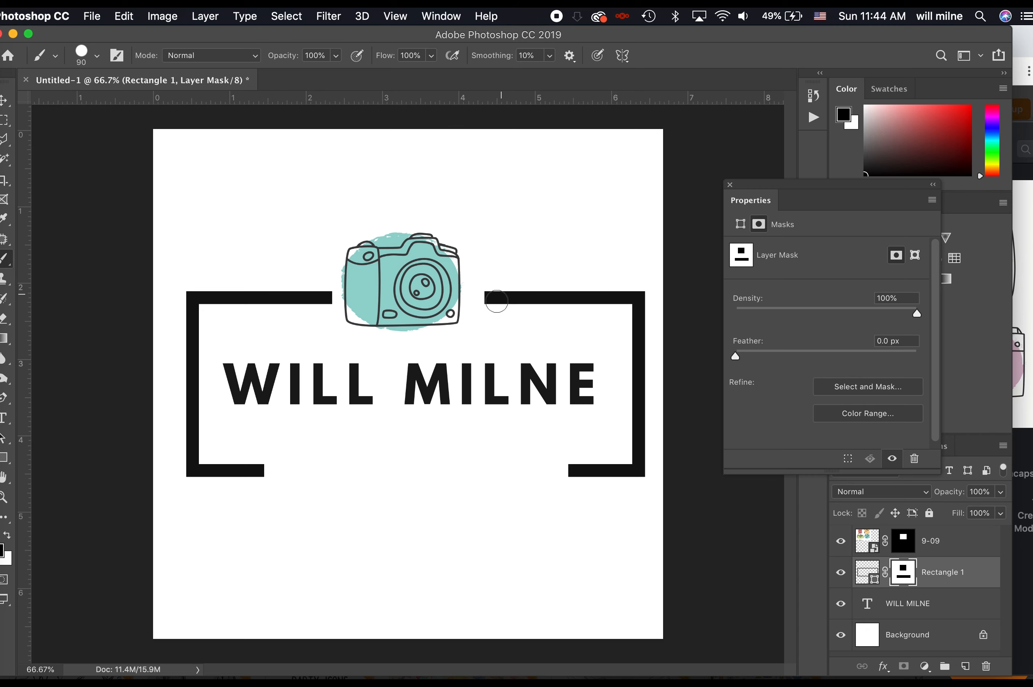
key("x")
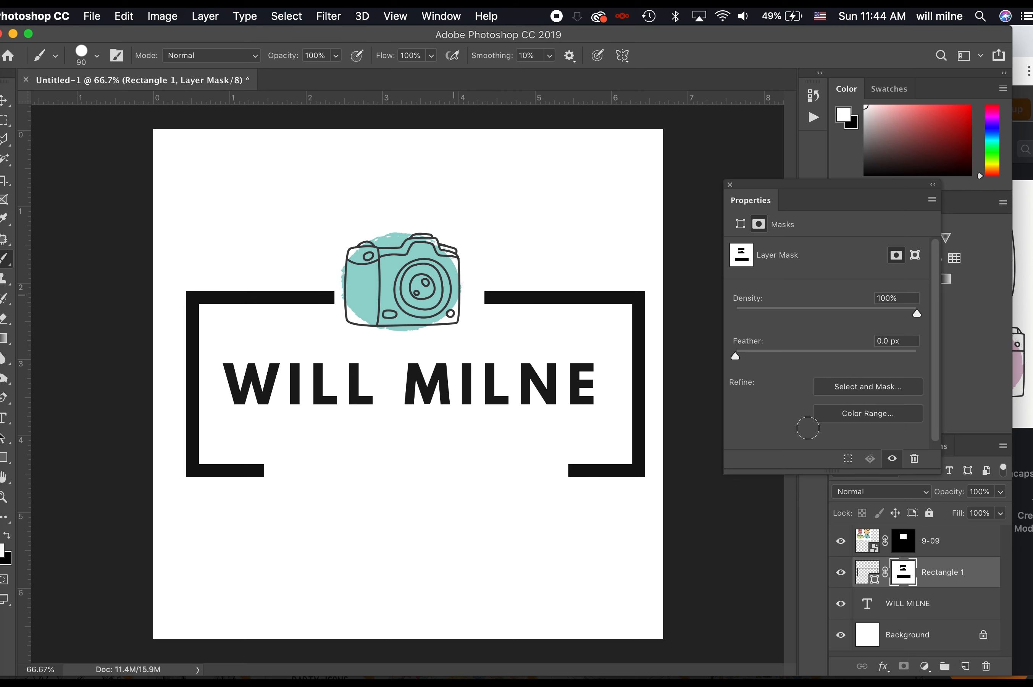
left_click(935, 534)
- Try Magic Wand selections of the camera's teal areas, with Contiguous turned off
key("x")
key("v")
mouse_move(423, 310)
left_mouse_down()
mouse_move(437, 316)
mouse_move(423, 310)
left_mouse_up()
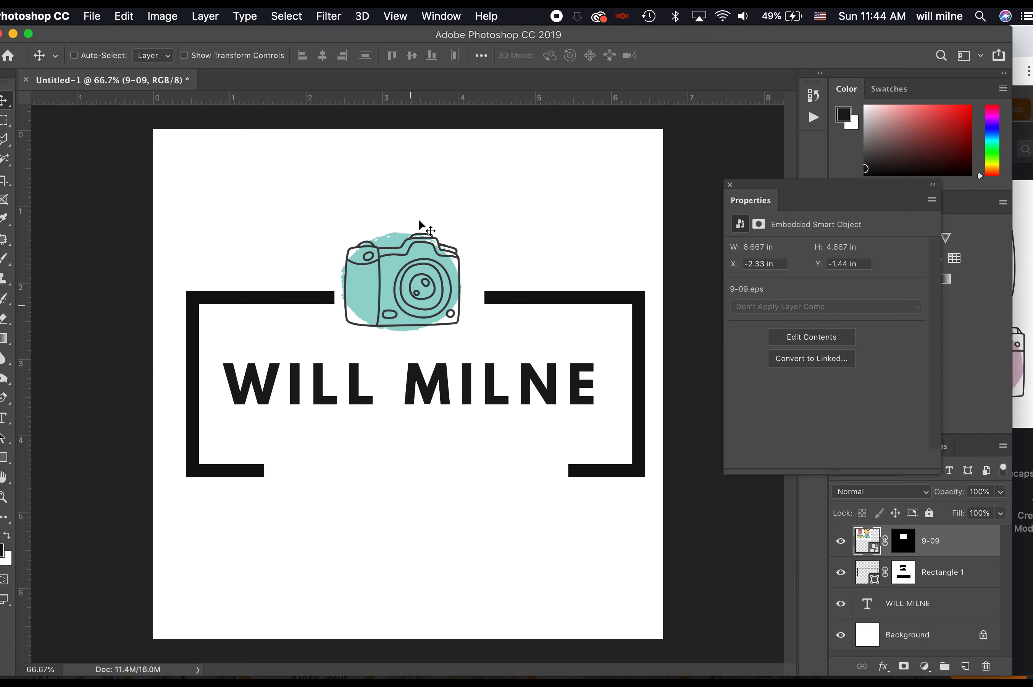
key("super+plus")
key("super+plus")
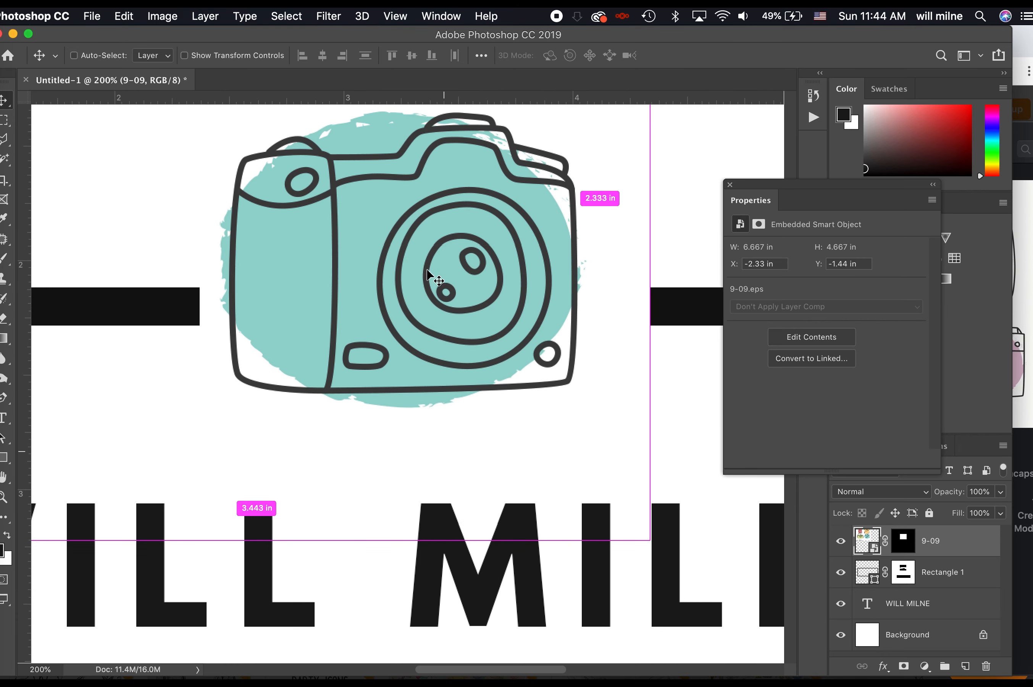
left_click(5, 160)
left_click(291, 254)
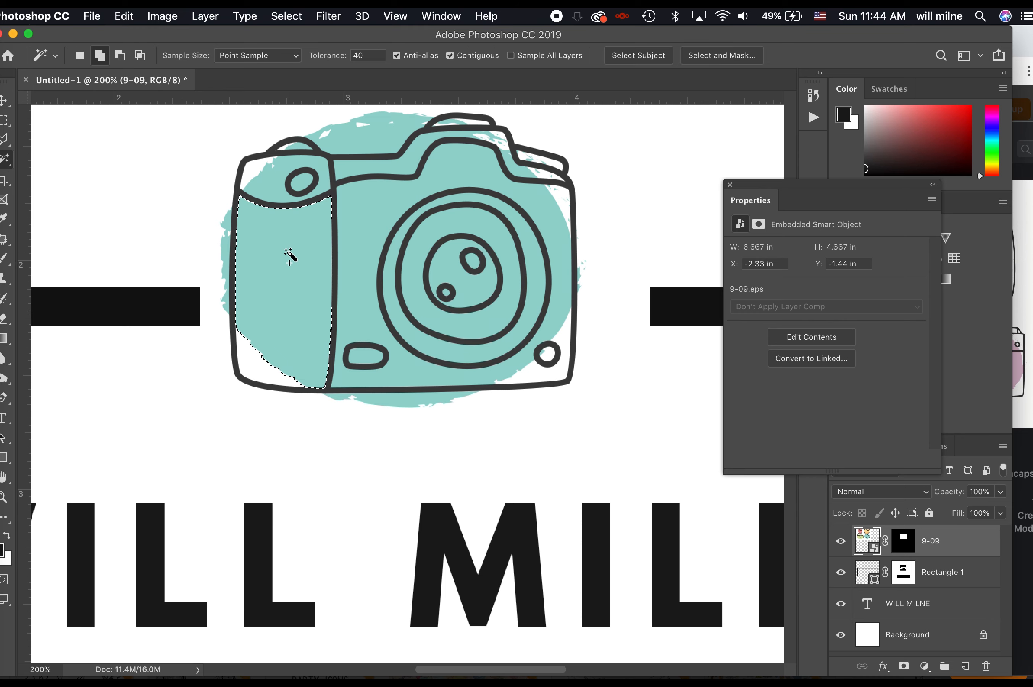
left_click(362, 248)
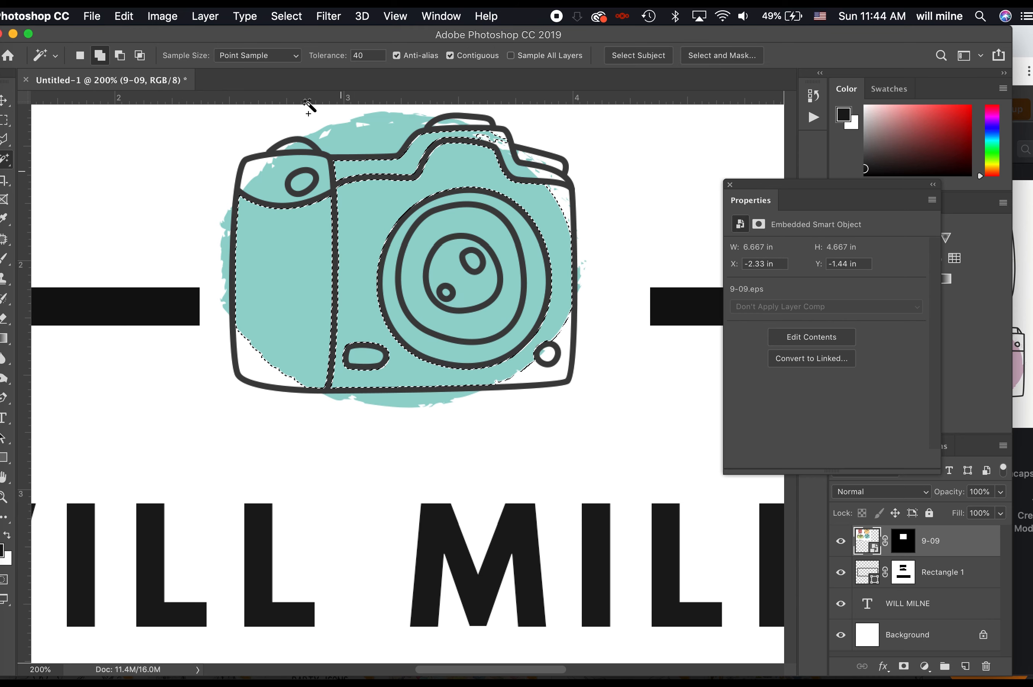
key("super+d")
left_click(449, 55)
left_click(374, 226)
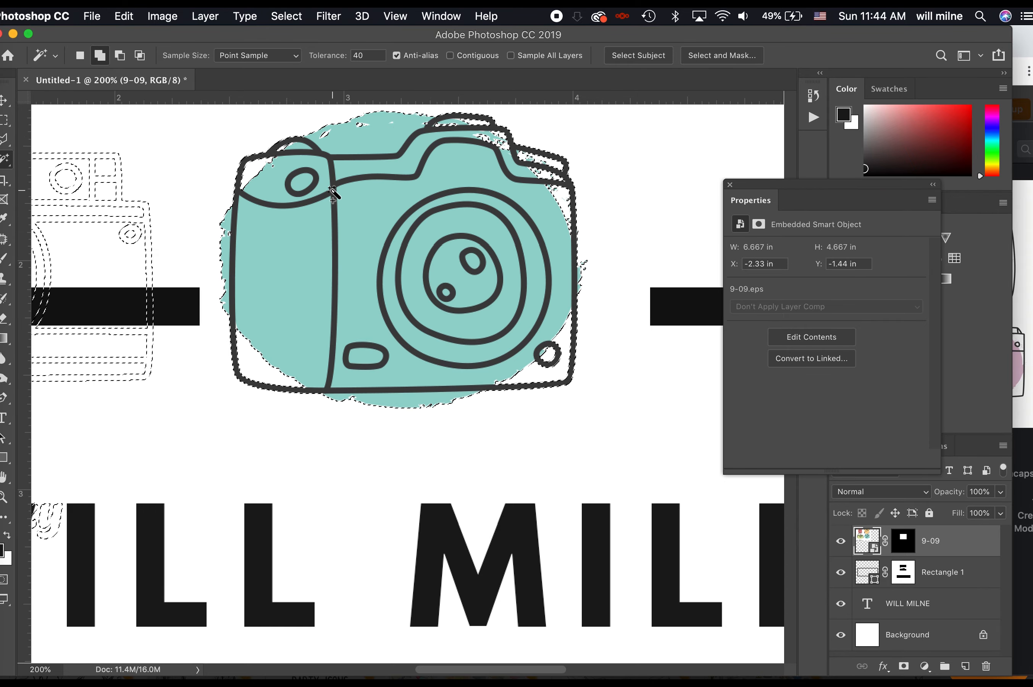
key("super+d")
- Select the camera line art, subtracting the other cameras and credit text
key("super+minus")
left_click(440, 284)
key("super+minus")
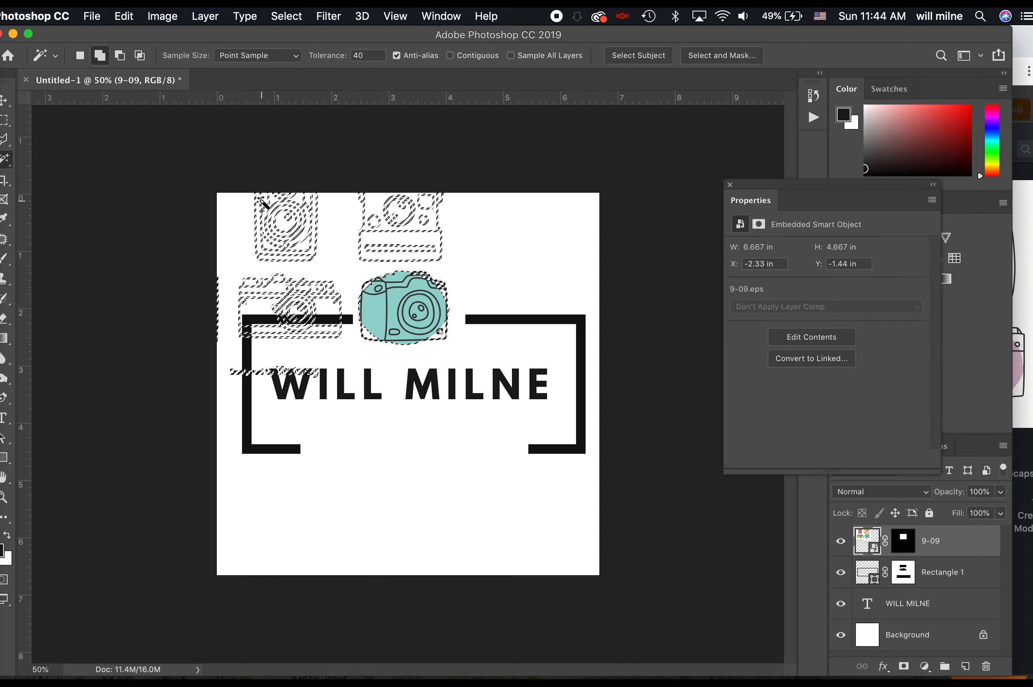
key("m")
left_click_drag(233, 194, 469, 267)
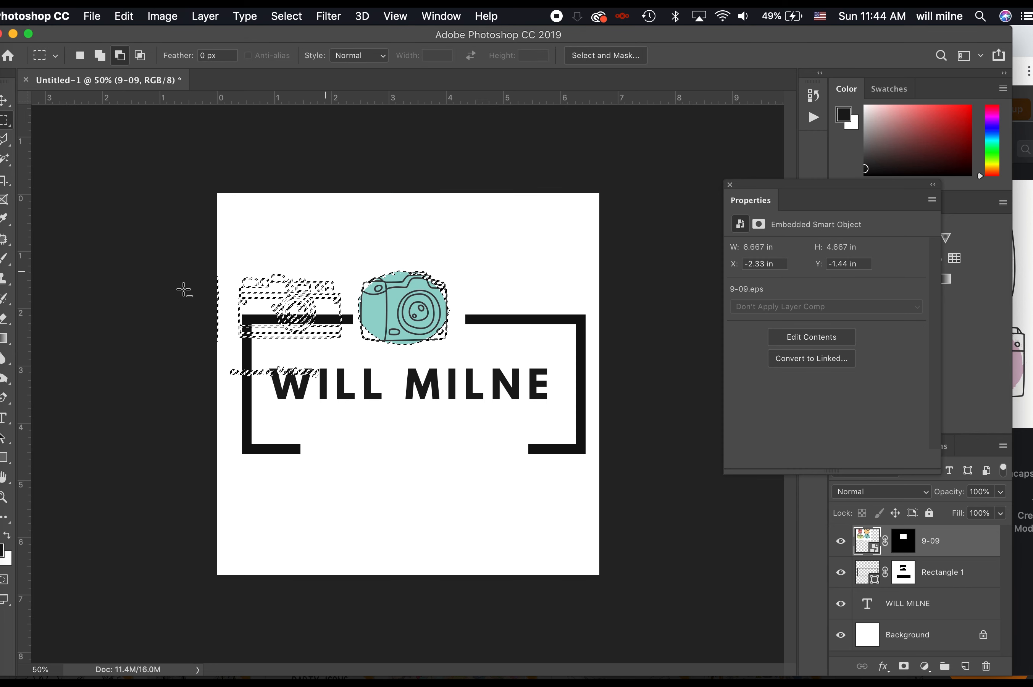
mouse_move(193, 266)
left_mouse_down()
mouse_move(340, 338)
mouse_move(353, 393)
left_mouse_up()
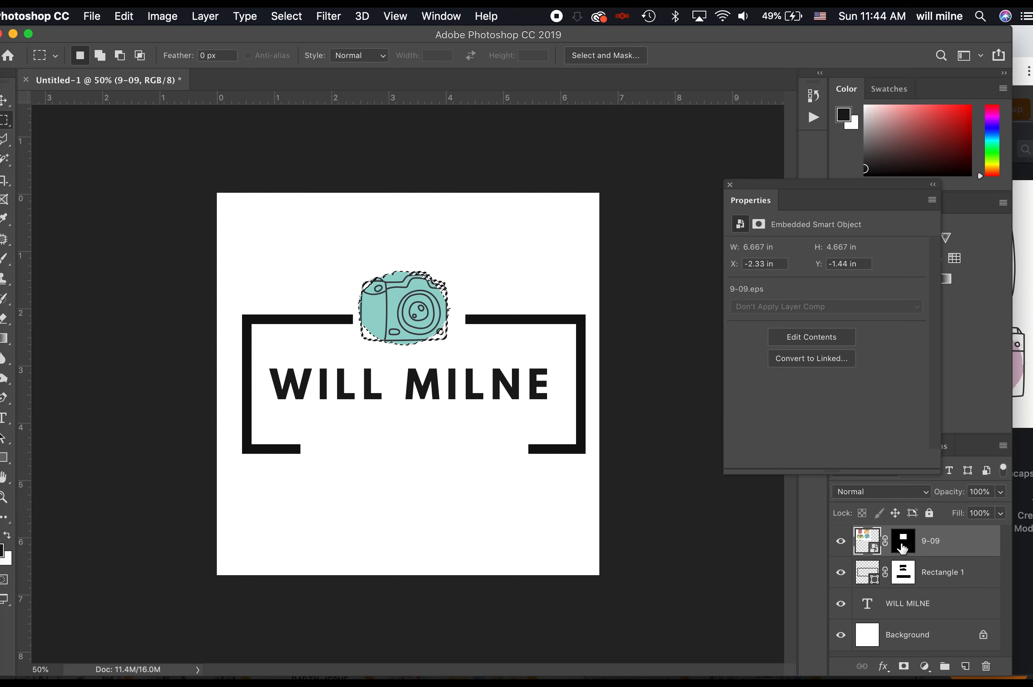
- Replace the 9-09 layer's old mask with a mask of the selected teal camera
left_click(903, 549)
right_click(903, 549)
left_click(878, 567)
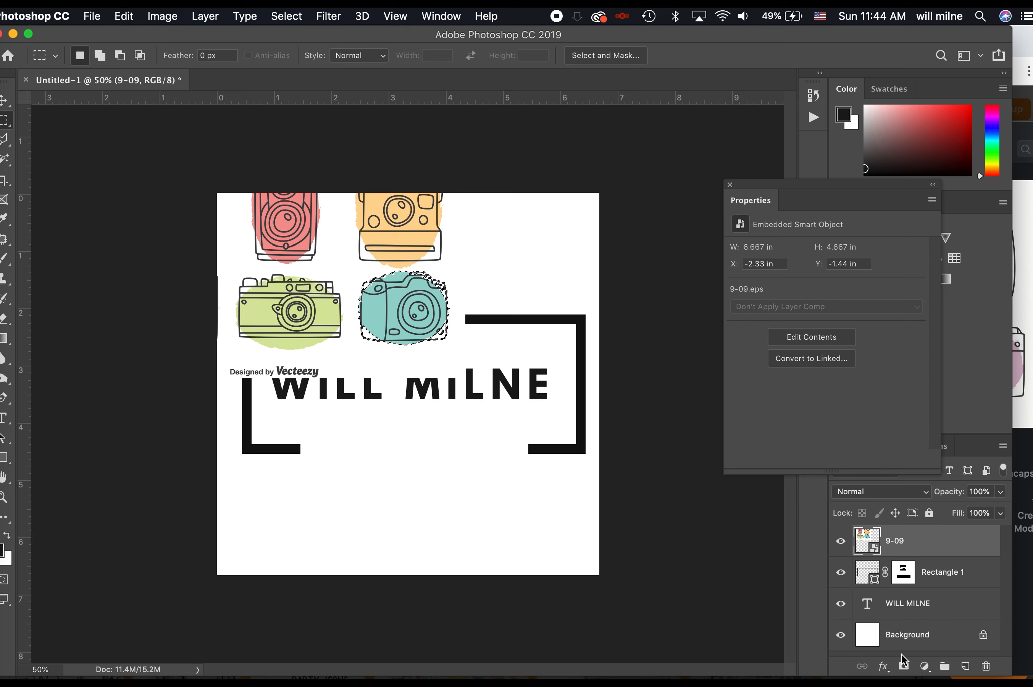
left_click(903, 668)
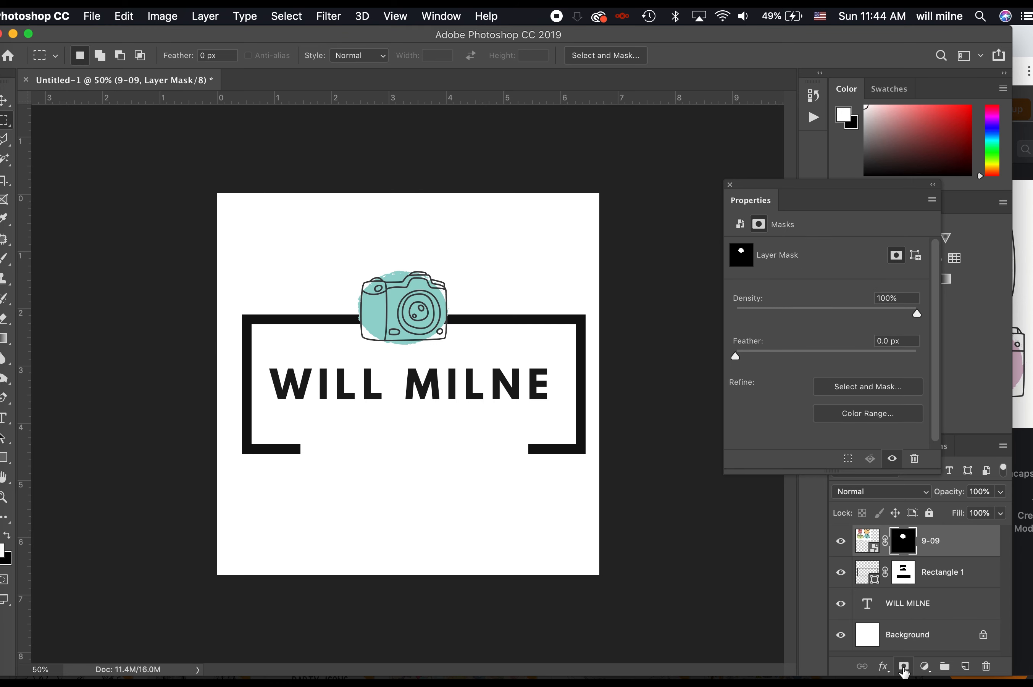
- Move the camera icon down and right onto the frame's top bar
key("super+equal")
key("super+equal")
key("v")
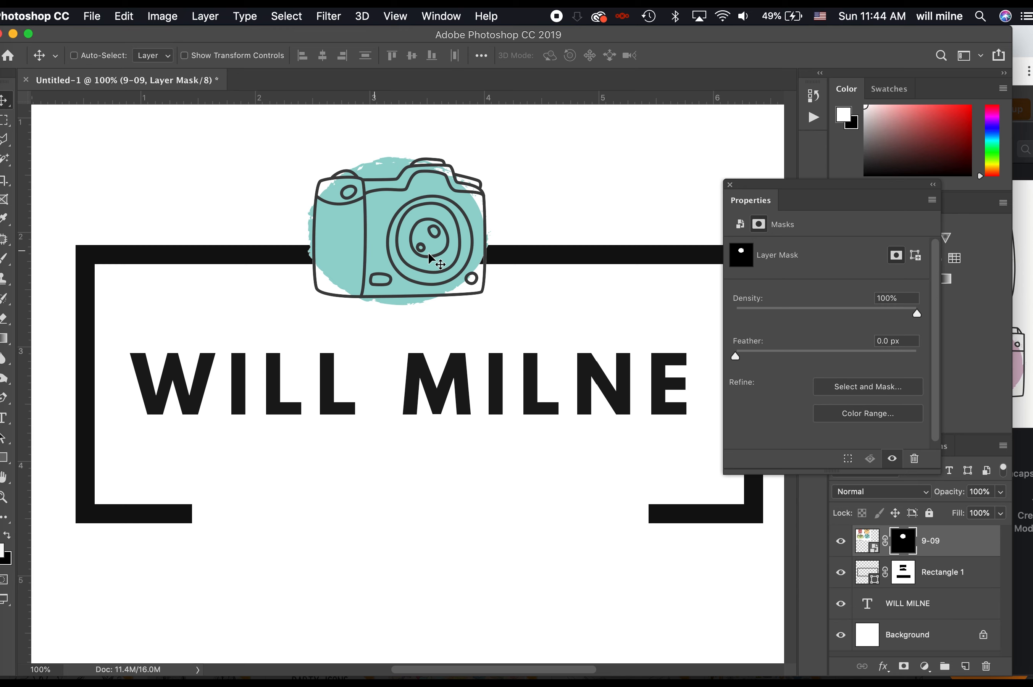
left_click_drag(435, 254, 438, 270)
key("super+minus")
key("super+minus")
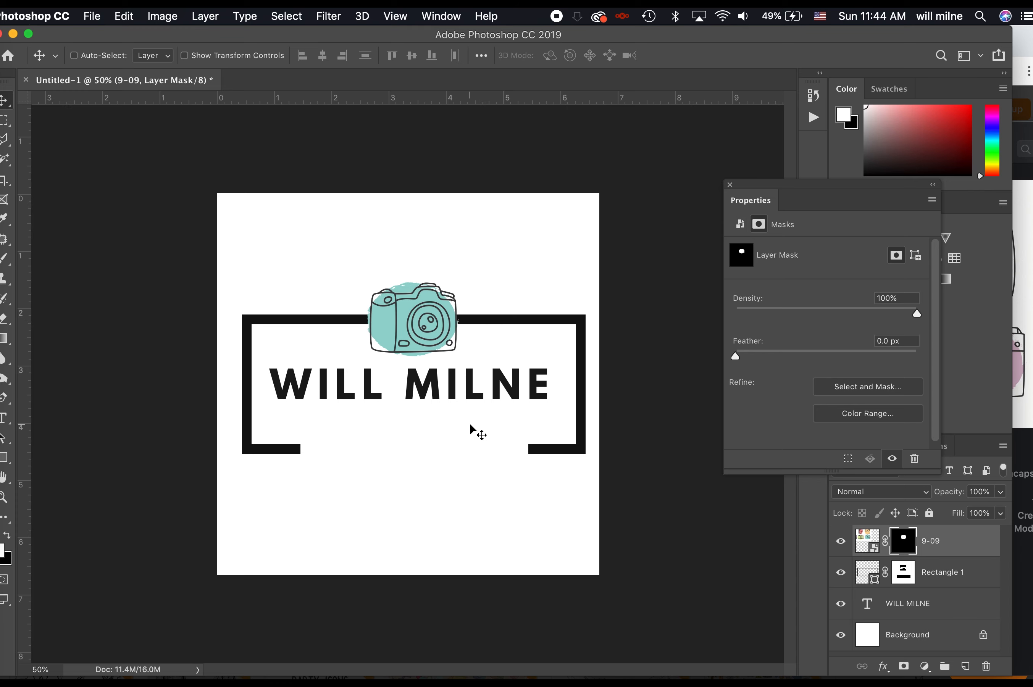
key("super+plus")
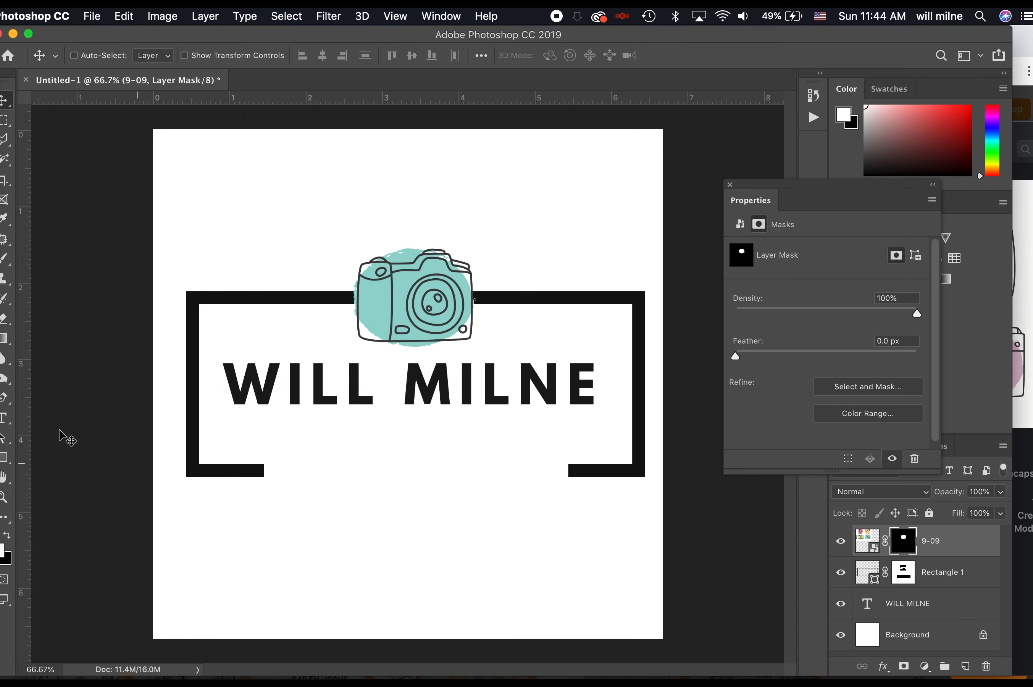
left_click(5, 418)
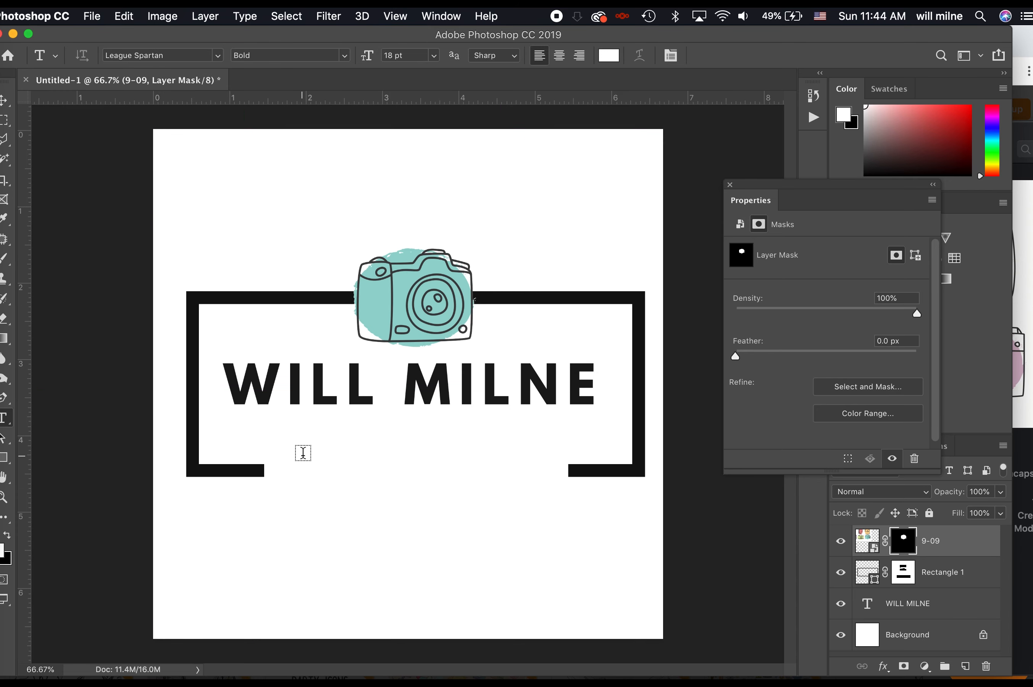
- Type PHOTOGRAPHY in the frame's bottom gap and colour it #000000
left_click(289, 476)
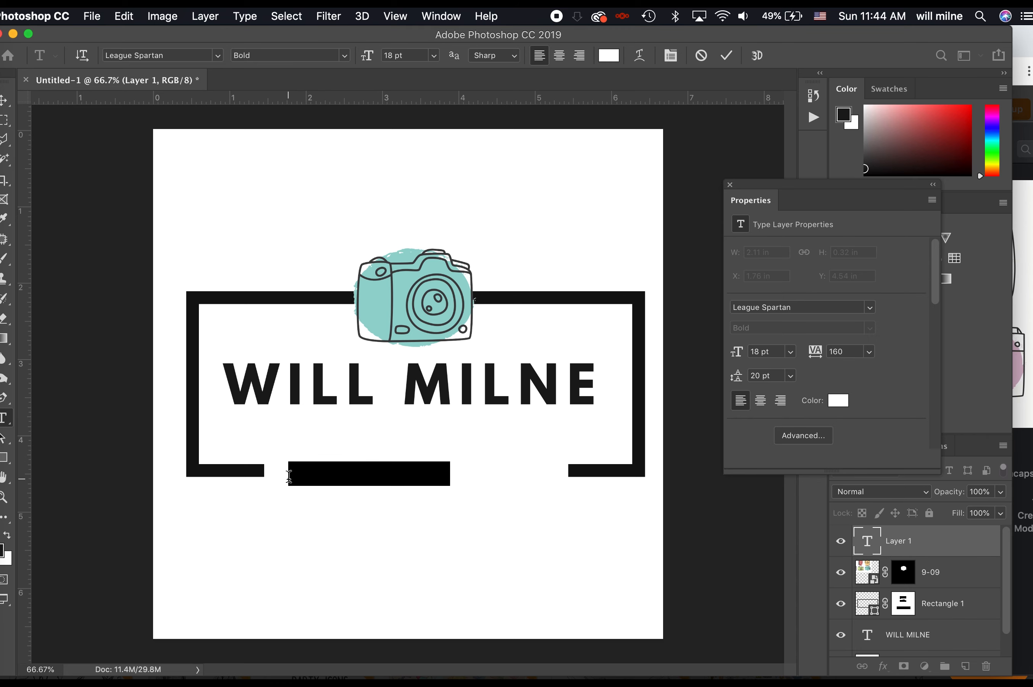
type("PHOTOGRAPHY")
key("super+a")
left_click(609, 58)
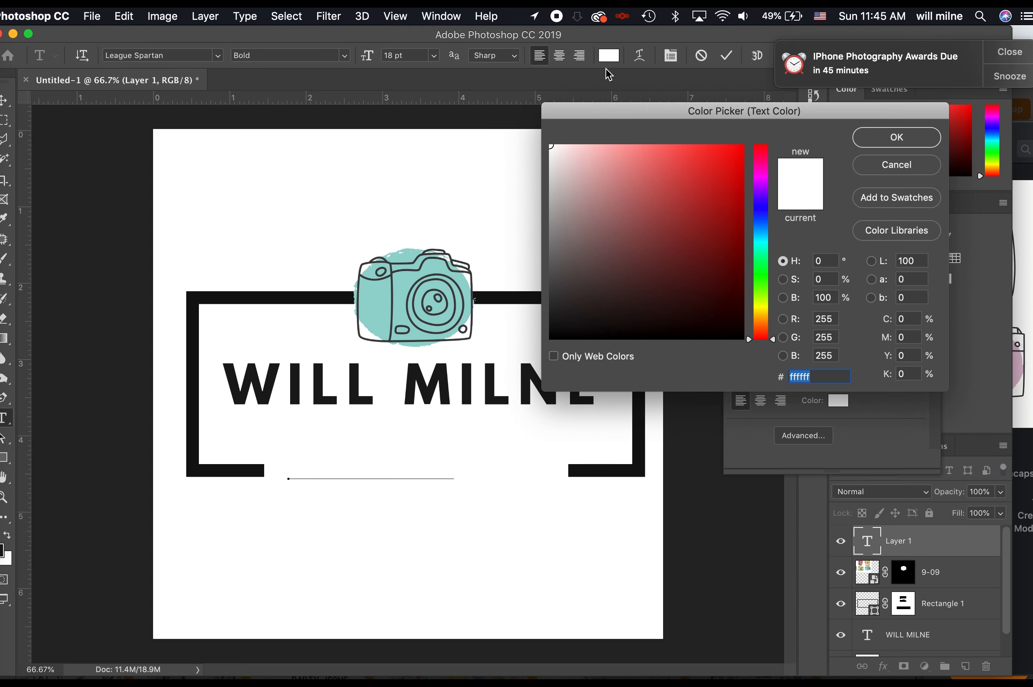
type("000000")
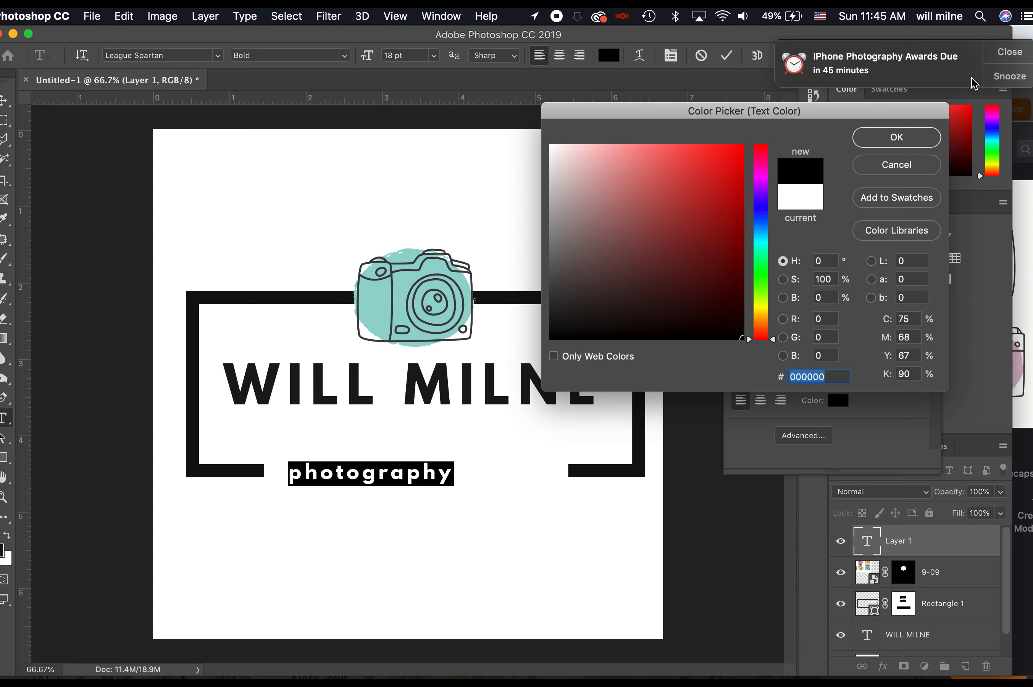
left_click(914, 138)
left_click(992, 55)
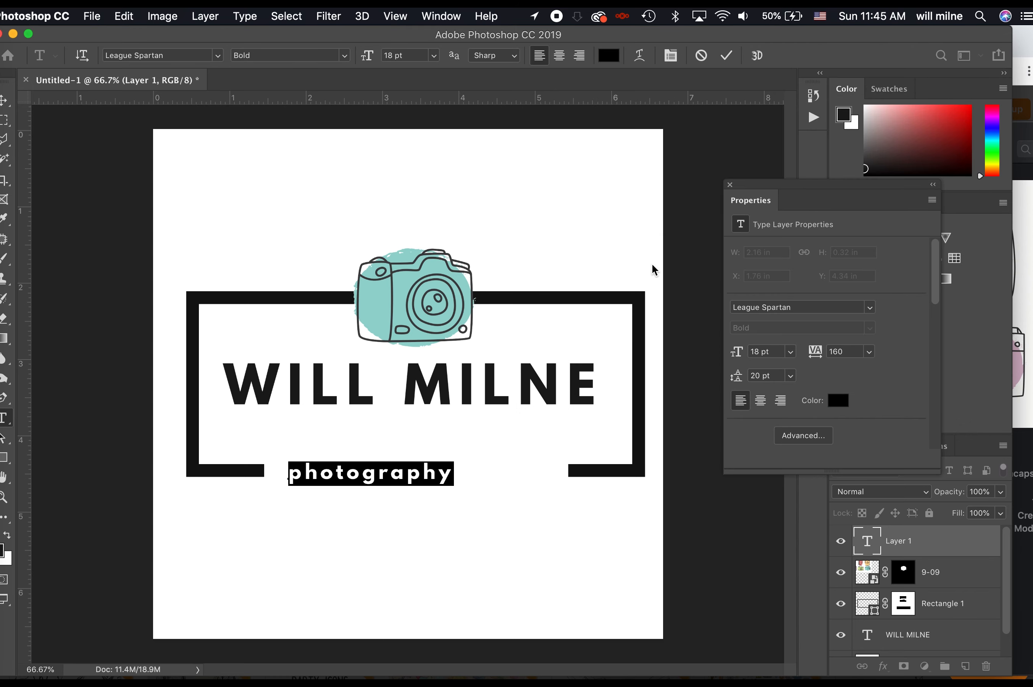
type("PHOTOGRAPHY")
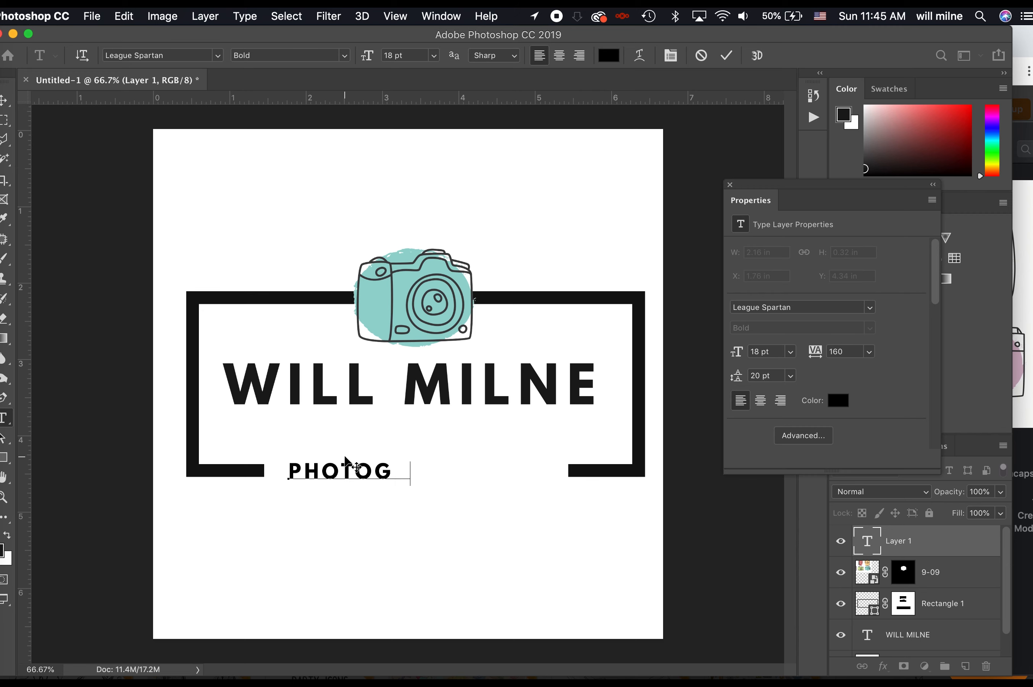
left_click(5, 100)
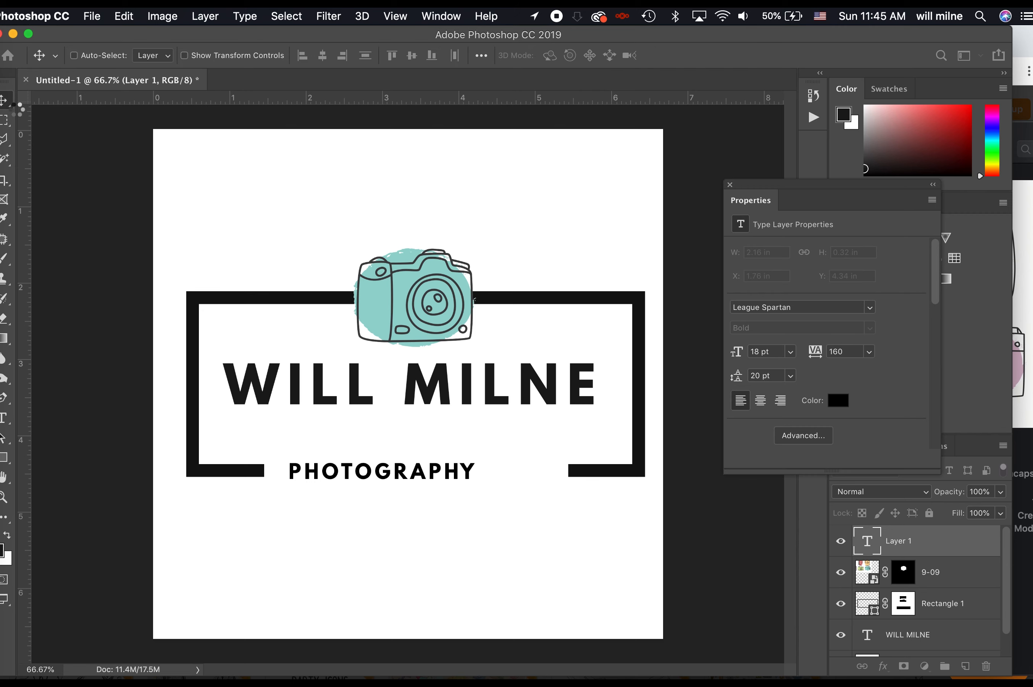
- Scale PHOTOGRAPHY to about 126% and widen its tracking to 340
key("super+t")
left_click_drag(482, 468, 529, 454)
double_click(494, 469)
key("alt+Right")
key("alt+Right")
key("alt+Right")
key("alt+Right")
key("alt+Right")
key("alt+Right")
key("alt+Right")
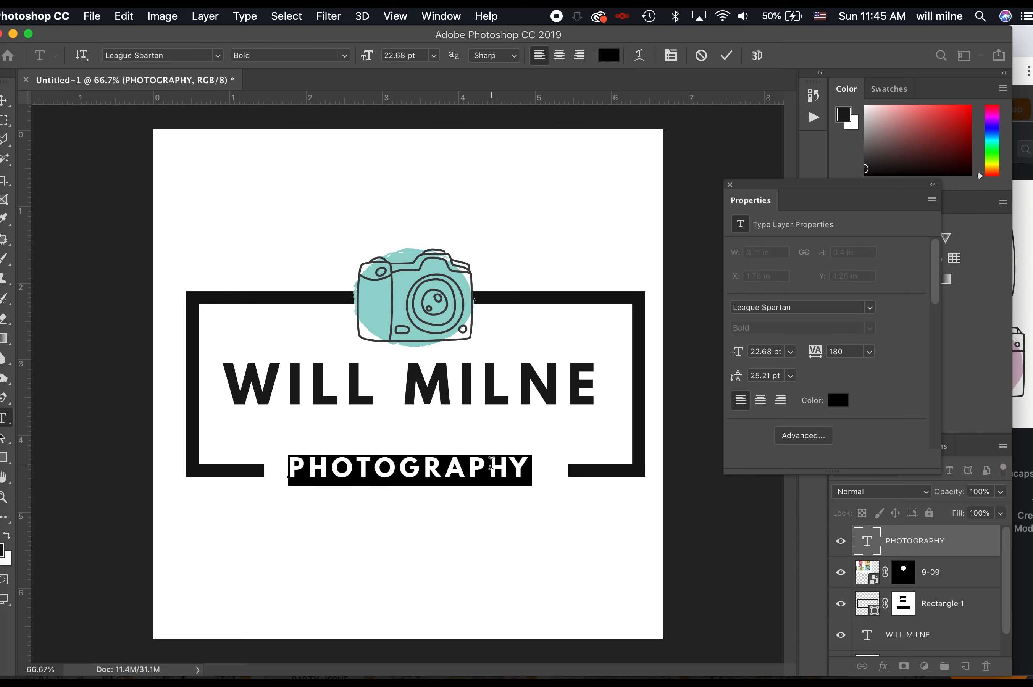
key("alt+Right")
key("alt+Right")
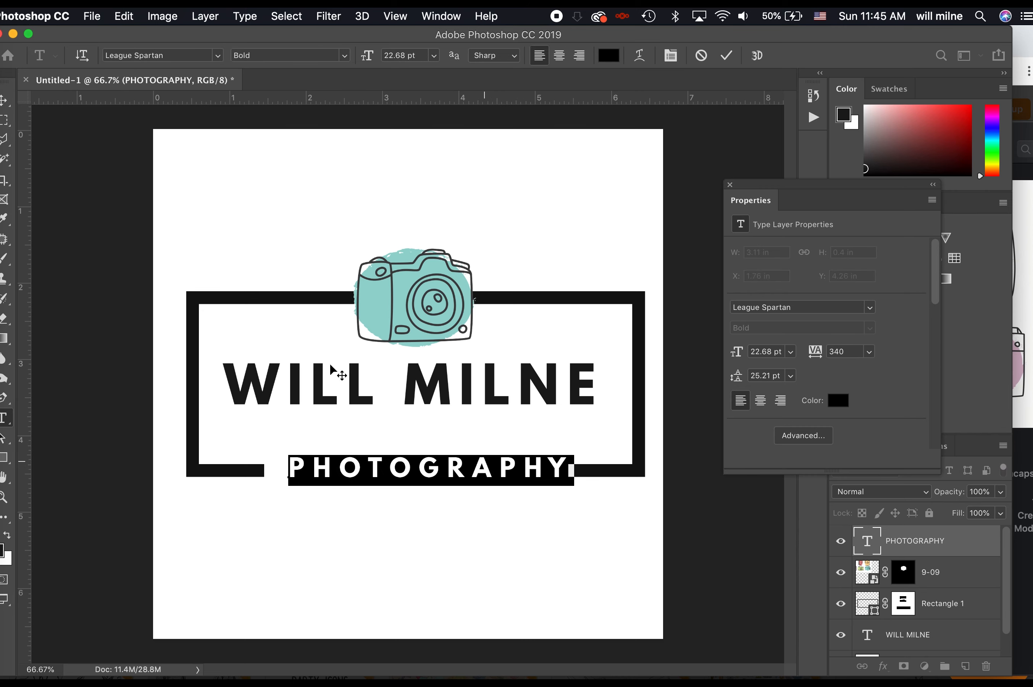
- Nudge PHOTOGRAPHY until it sits centred in the bottom gap, in line with the bar
left_click(6, 101)
left_click_drag(449, 480, 418, 460)
key("ctrl+t")
key("Return")
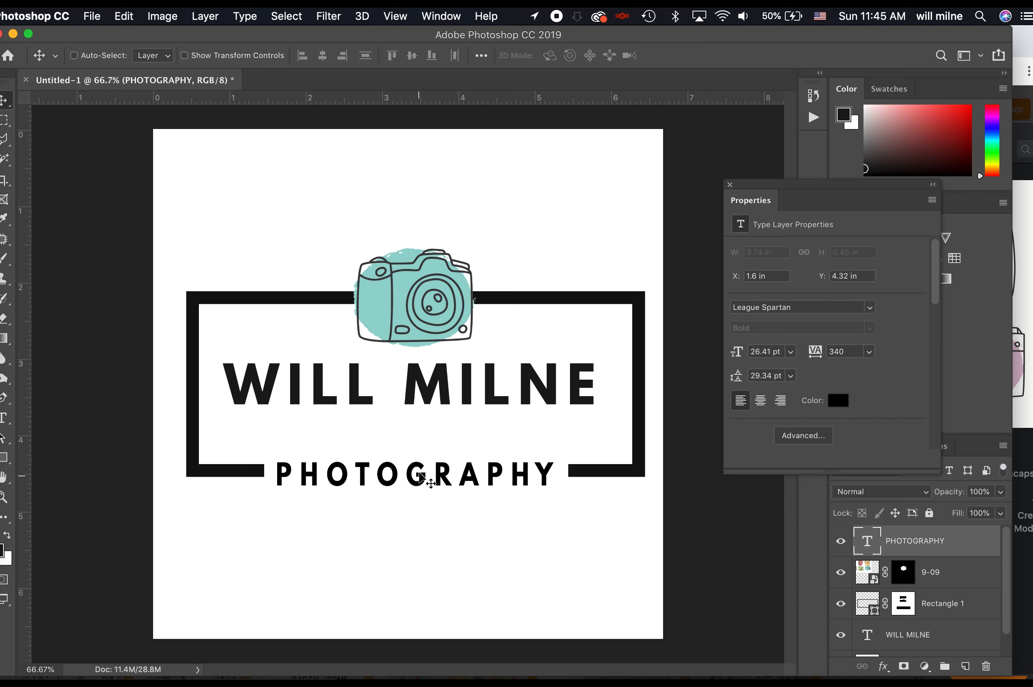
key("super+z")
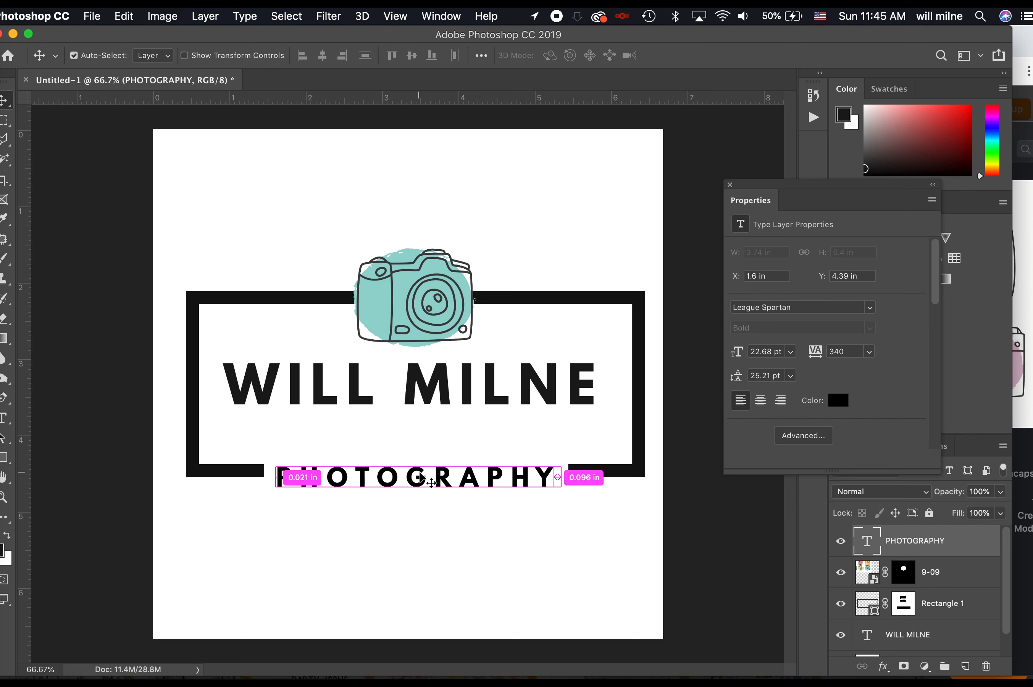
left_click_drag(405, 478, 403, 467)
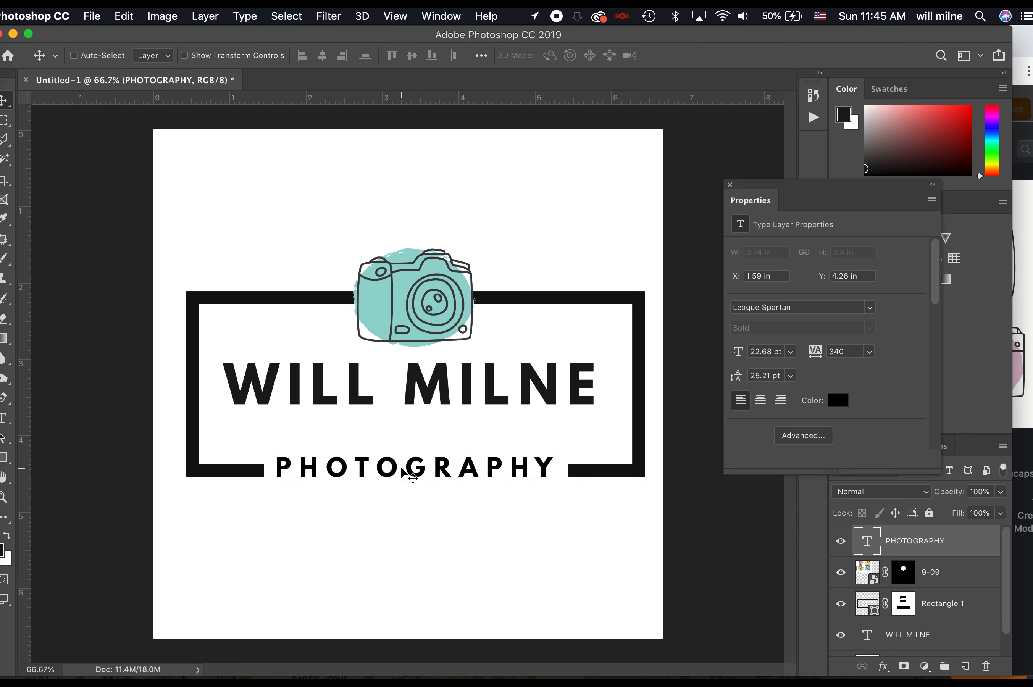
key("Down")
key("Down")
key("Down")
key("Down")
key("Down")
key("Down")
key("Down")
key("Down")
key("Down")
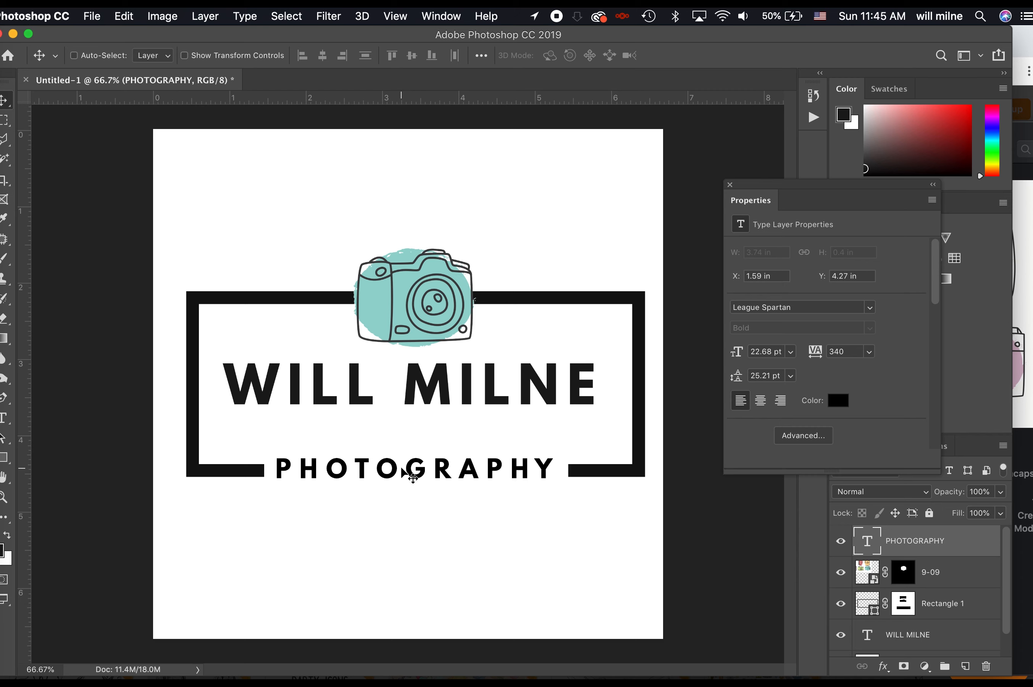
key("Right")
key("Right")
key("Right")
key("Right")
key("Right")
key("Right")
key("Down")
key("Down")
key("Down")
key("Down")
key("Down")
key("Down")
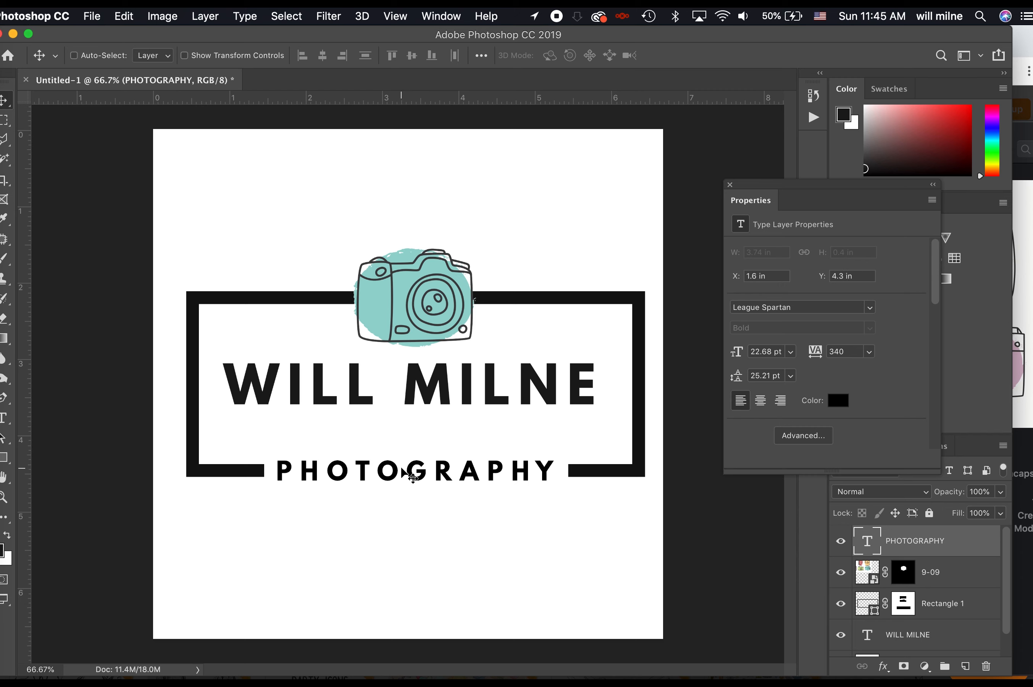
key("Up")
key("Up")
key("Up")
key("Up")
key("Up")
key("Up")
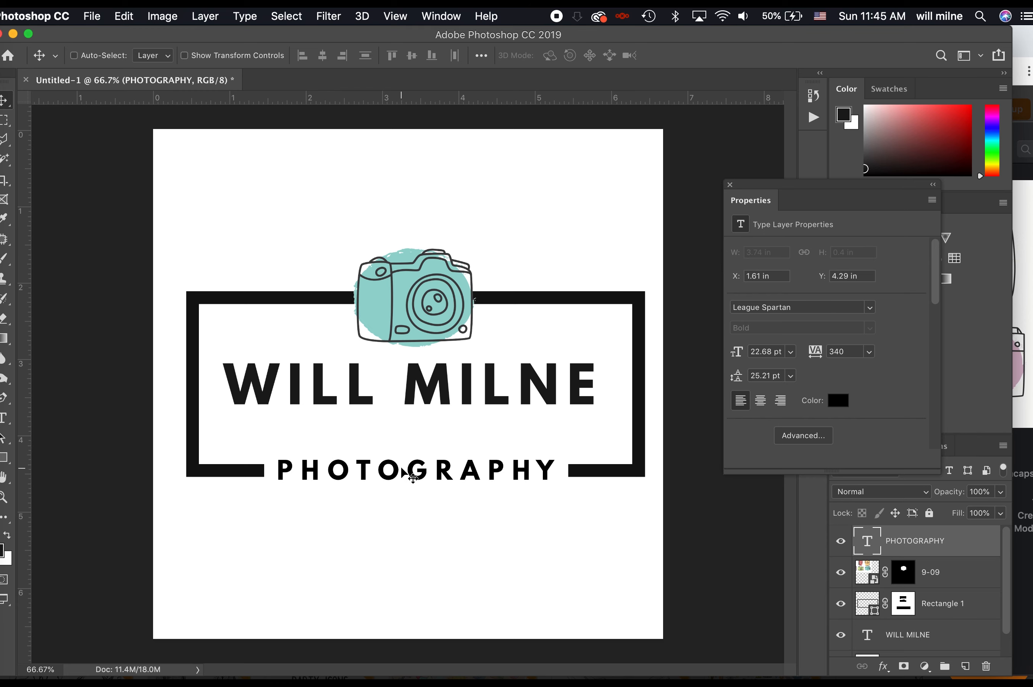
key("super+minus")
- Tighten the WILL MILNE heading to 80 tracking, enlarge it to 55.05 pt, and move it above PHOTOGRAPHY
double_click(345, 384)
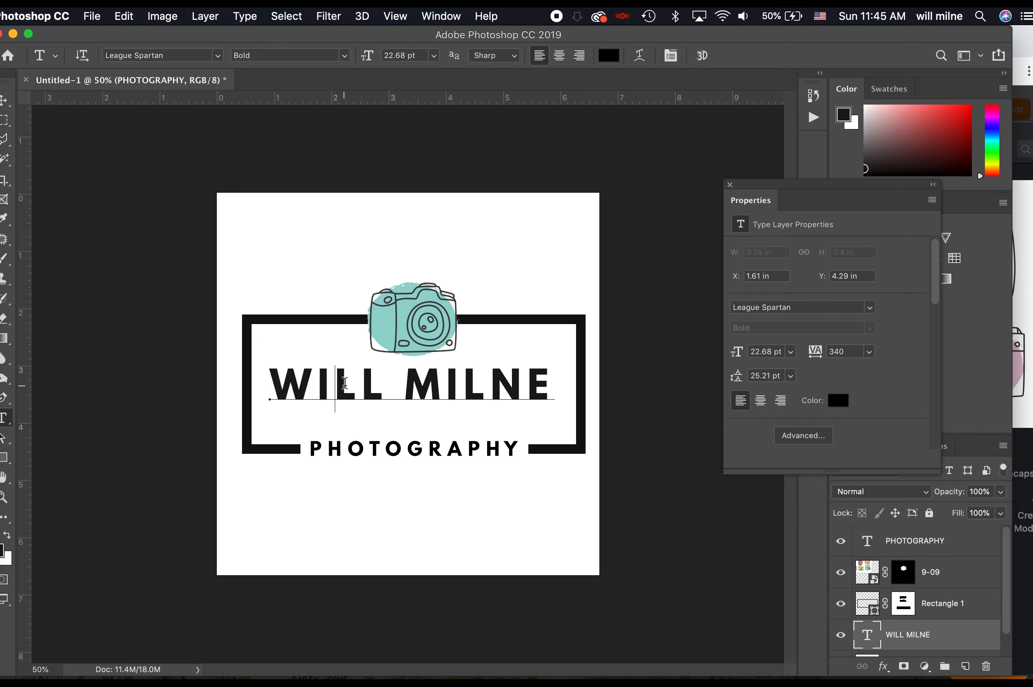
key("alt+Left")
key("alt+Left")
key("alt+Left")
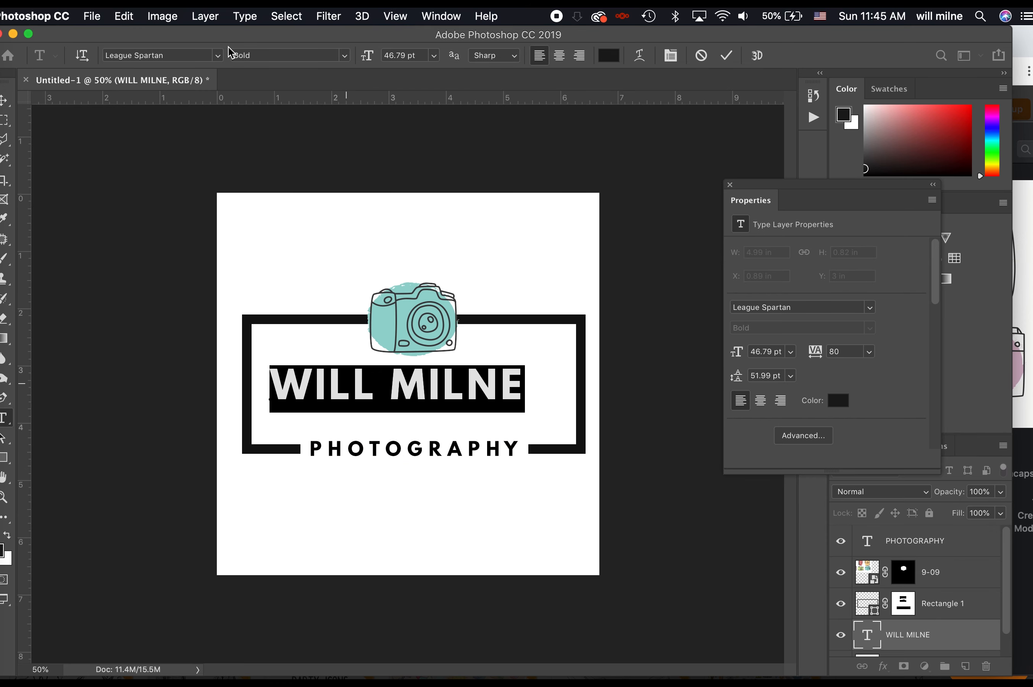
left_click(727, 55)
key("super+t")
left_click_drag(524, 412, 564, 441)
key("Return")
left_click_drag(505, 401, 507, 426)
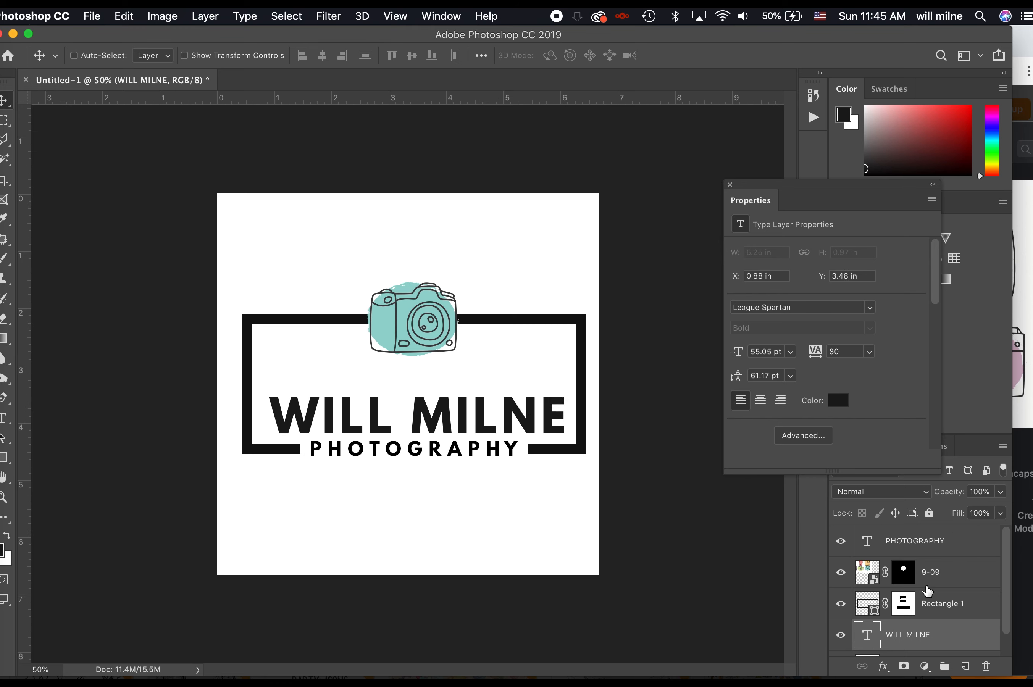
- Lower the rectangle frame's top edge toward the name heading
left_click(955, 607)
key("super+t")
left_click_drag(414, 314, 420, 364)
- Commit the shortened frame and move the camera icon down onto its top edge
key("Return")
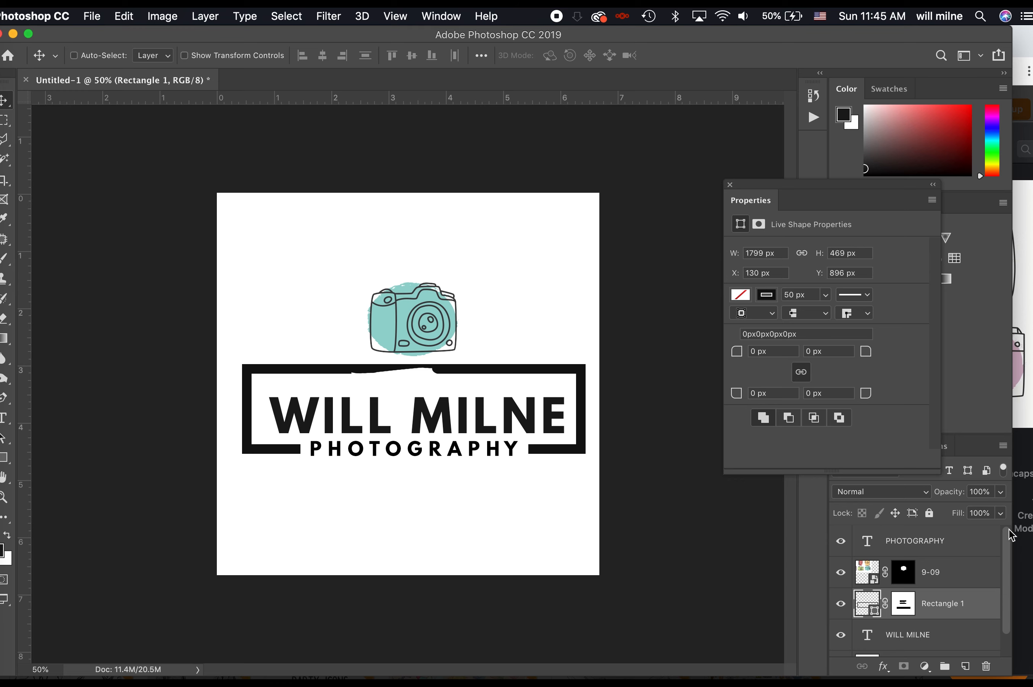
left_click(954, 574)
left_click_drag(430, 323, 428, 358)
- Paint white on Rectangle 1's mask to fill the bar's notch beside the camera
key("super+equal")
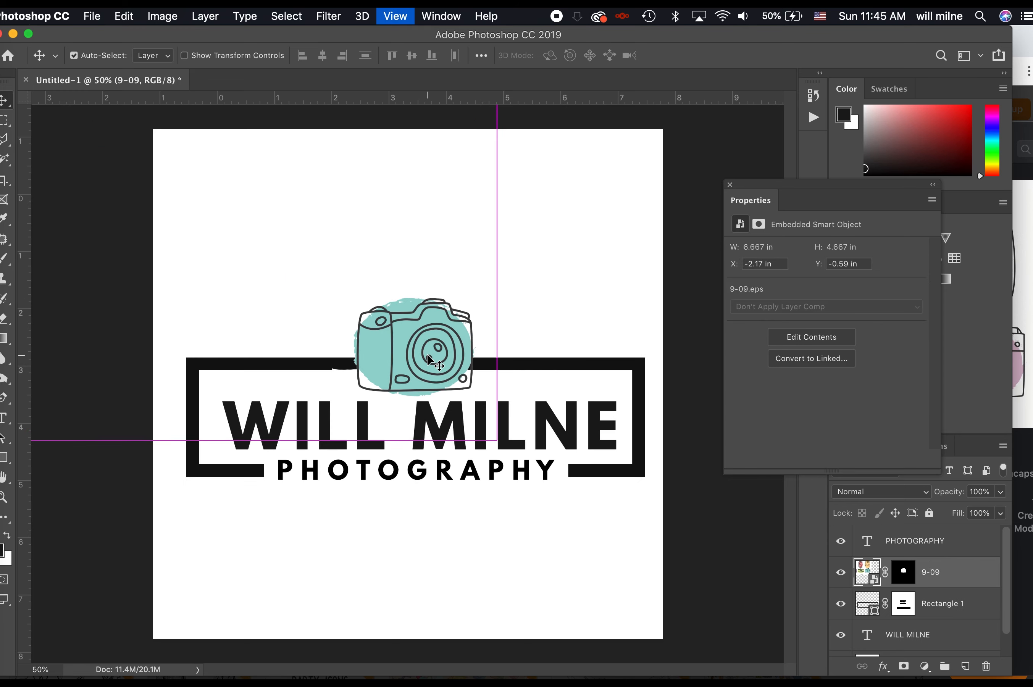
key("super+equal")
key("super+equal")
key("super+equal")
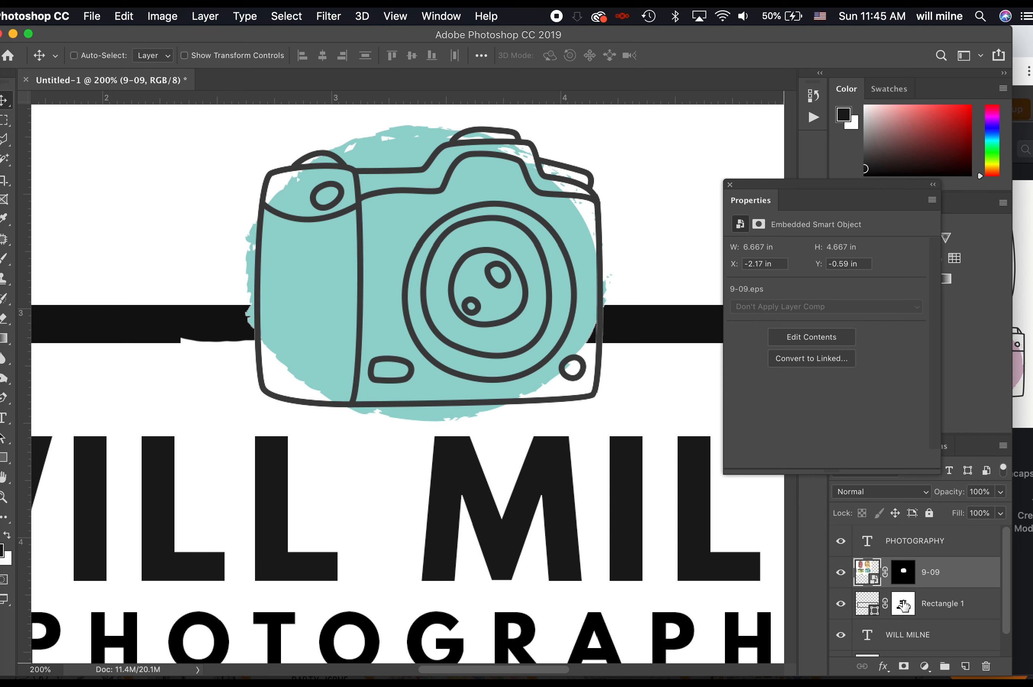
left_click(903, 604)
key("b")
key("x")
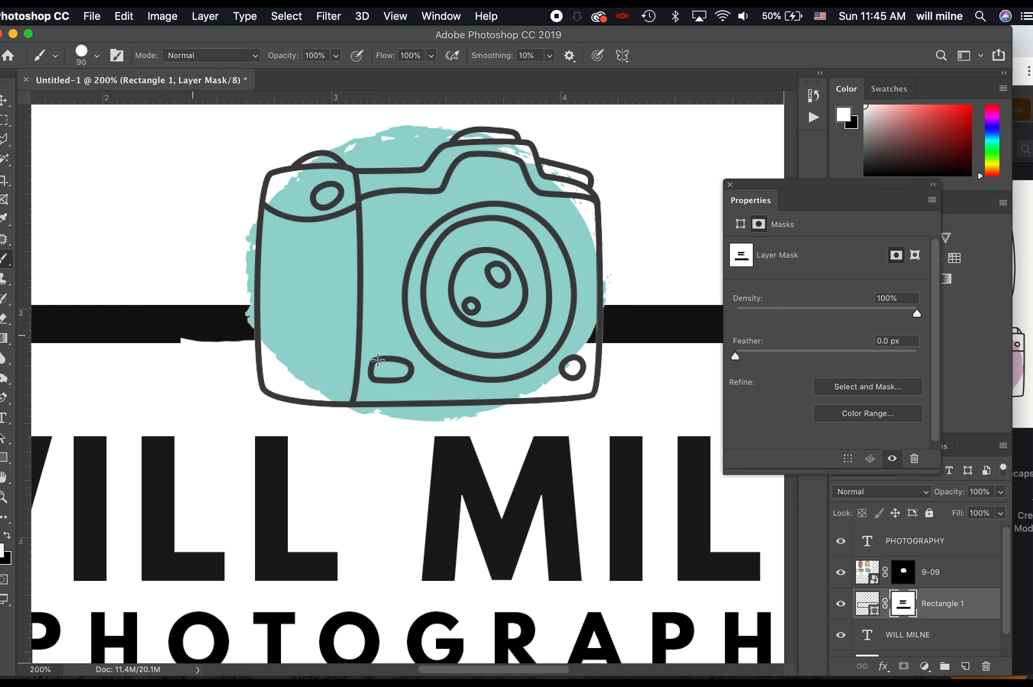
right_click(258, 343)
left_click_drag(257, 344, 206, 347)
key("bracketleft")
key("bracketleft")
key("bracketleft")
key("bracketleft")
key("bracketleft")
key("bracketleft")
key("bracketleft")
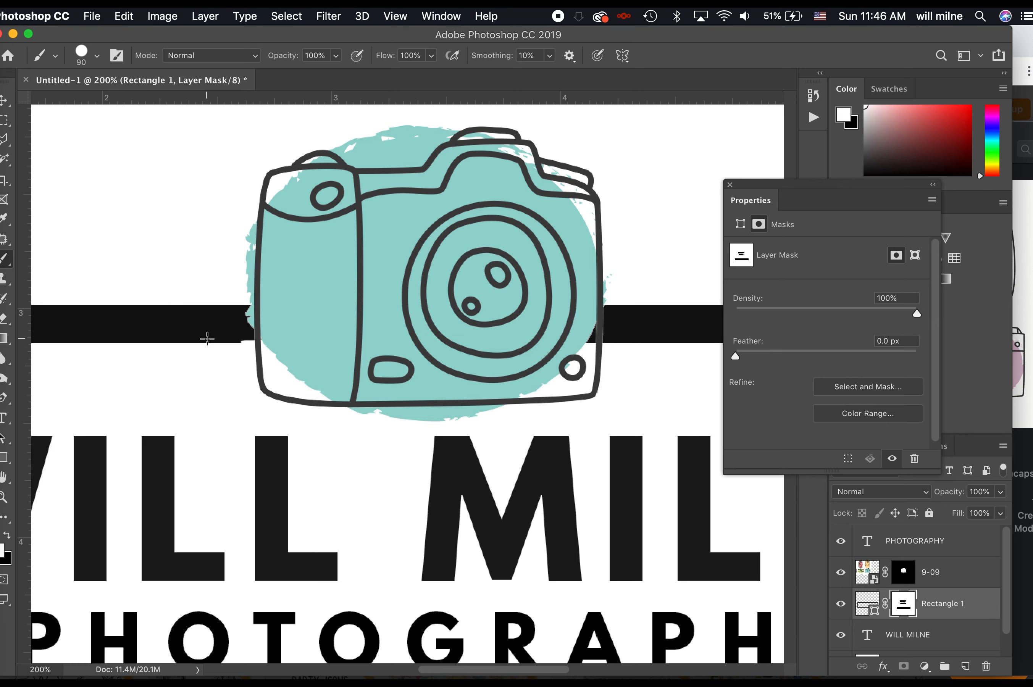
key("bracketleft")
key("bracketleft")
key("bracketleft")
key("super+minus")
key("super+minus")
key("super+minus")
key("super+minus")
key("super+minus")
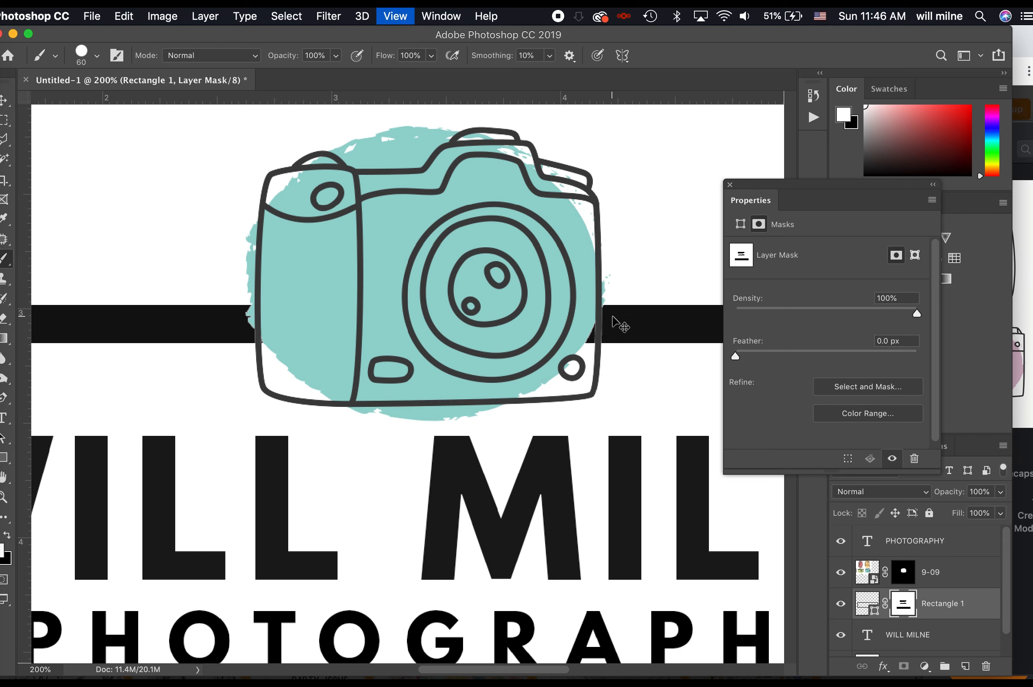
key("super+minus")
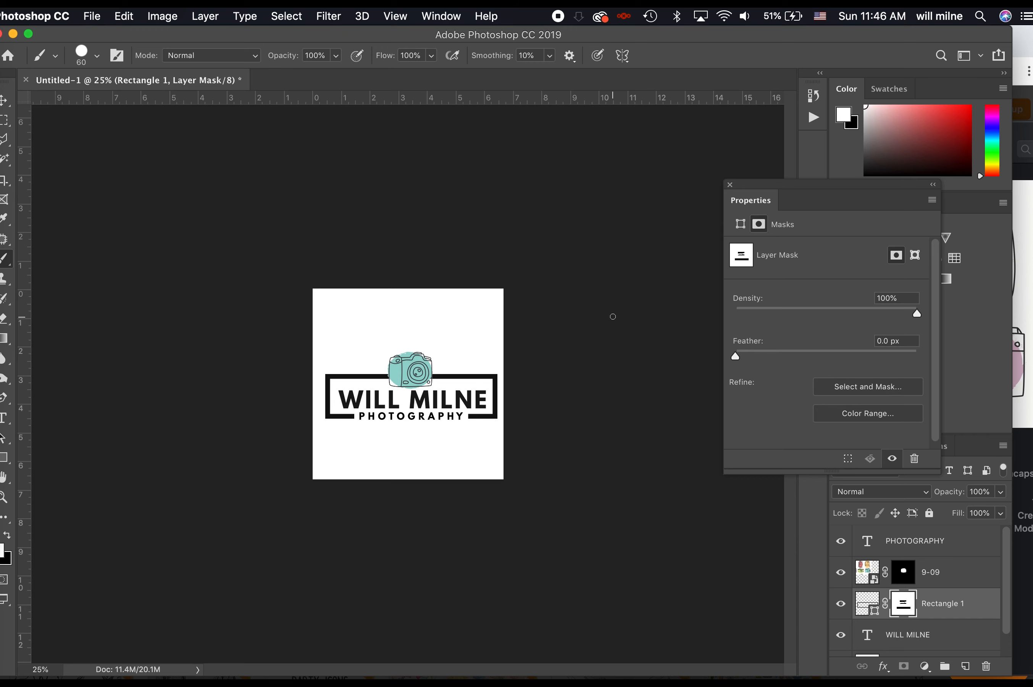
- Align the frame, name text and camera layers on their horizontal and vertical centres
left_click(951, 574, "shift")
scroll(935, 573, "down", 1)
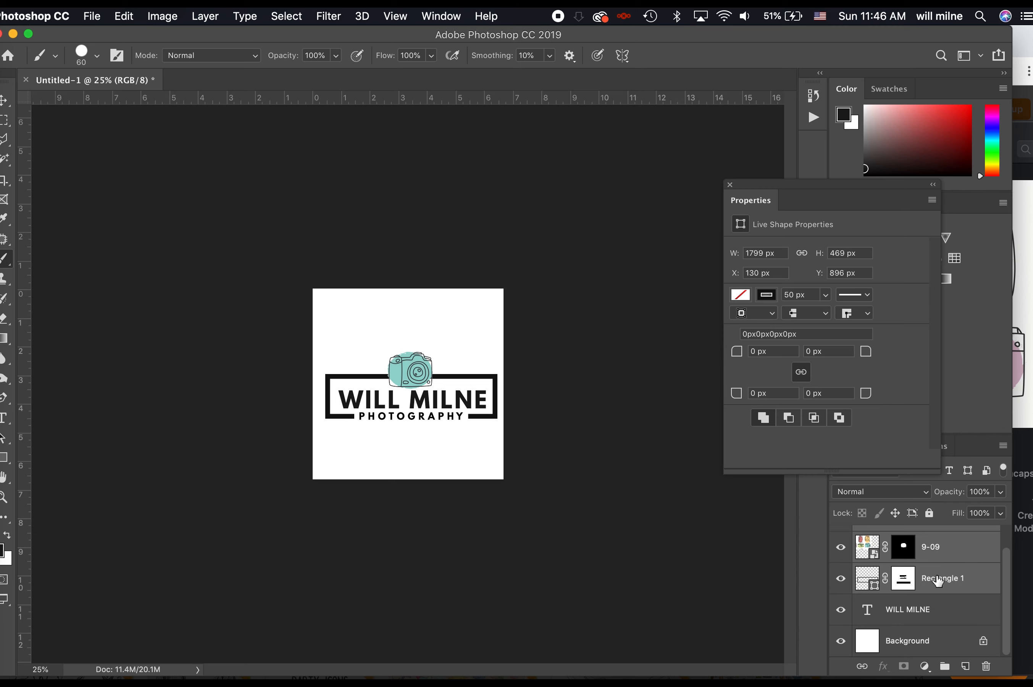
left_click(922, 647, "super")
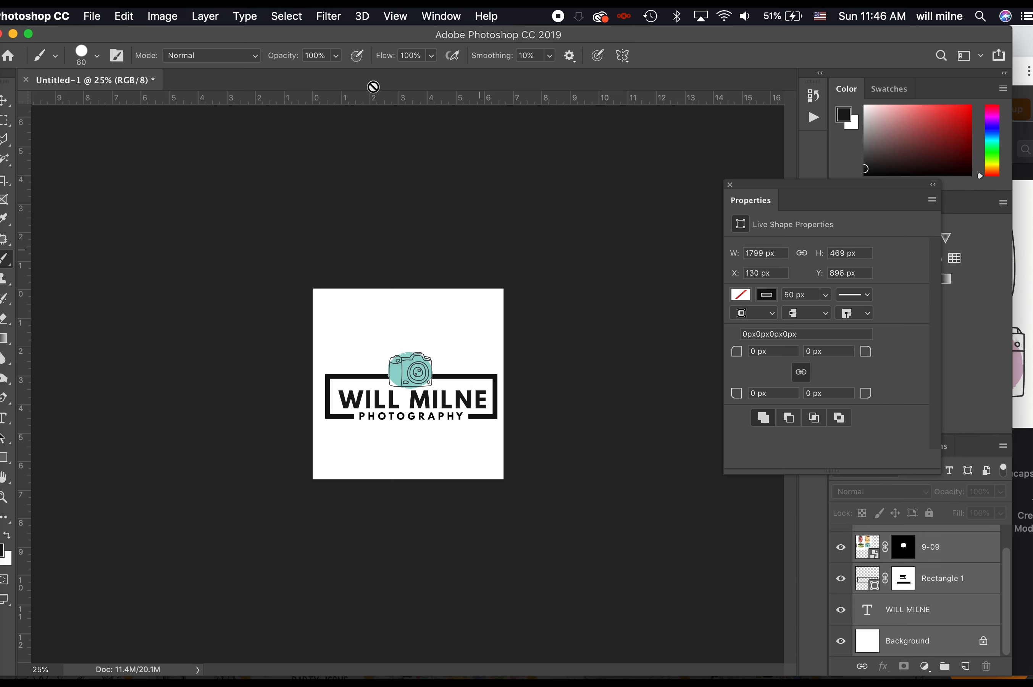
key("v")
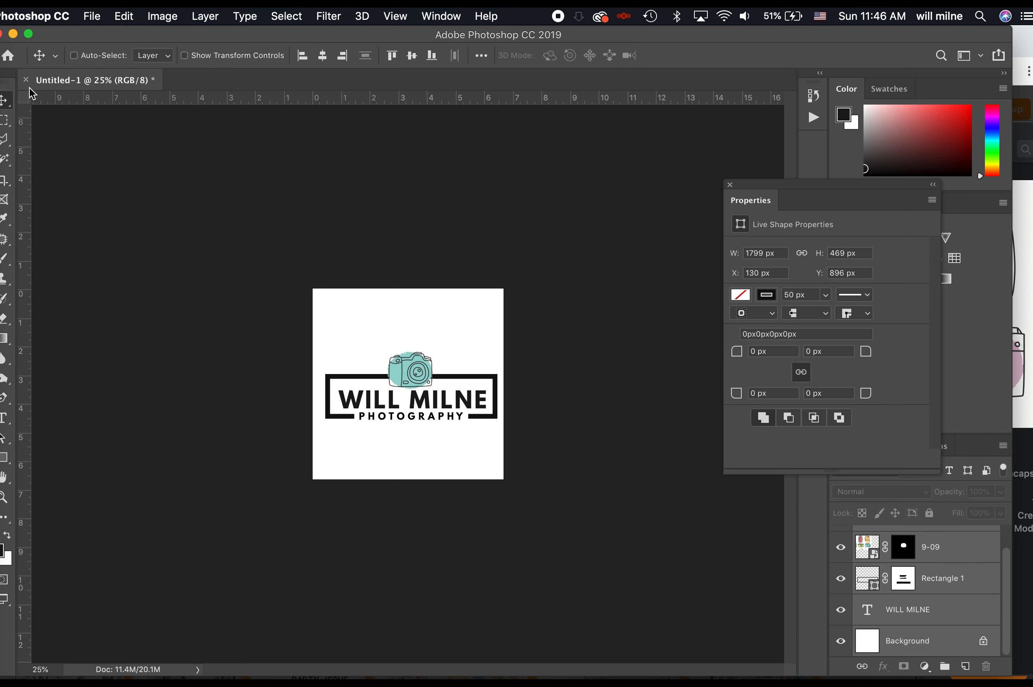
left_click(327, 58)
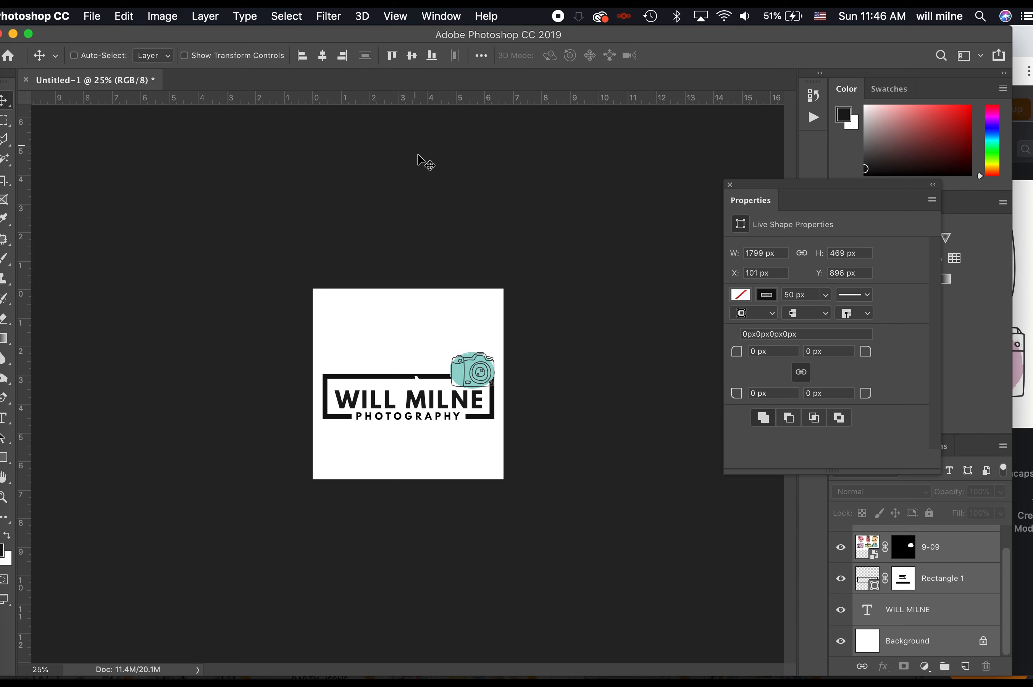
key("super+z")
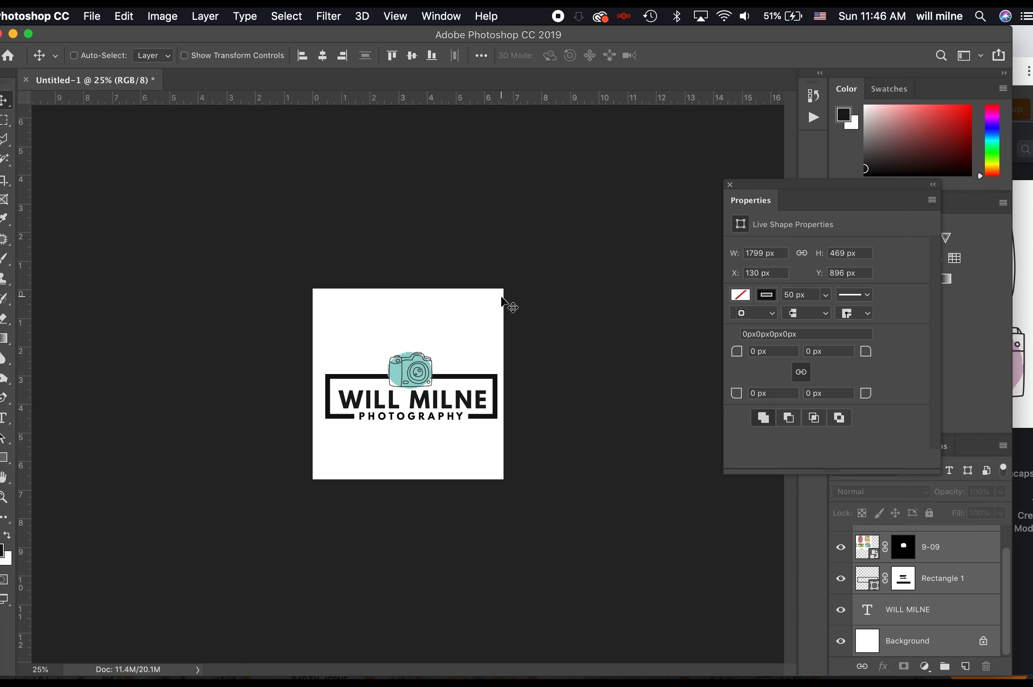
scroll(955, 585, "up", 2)
left_click(948, 578, "super")
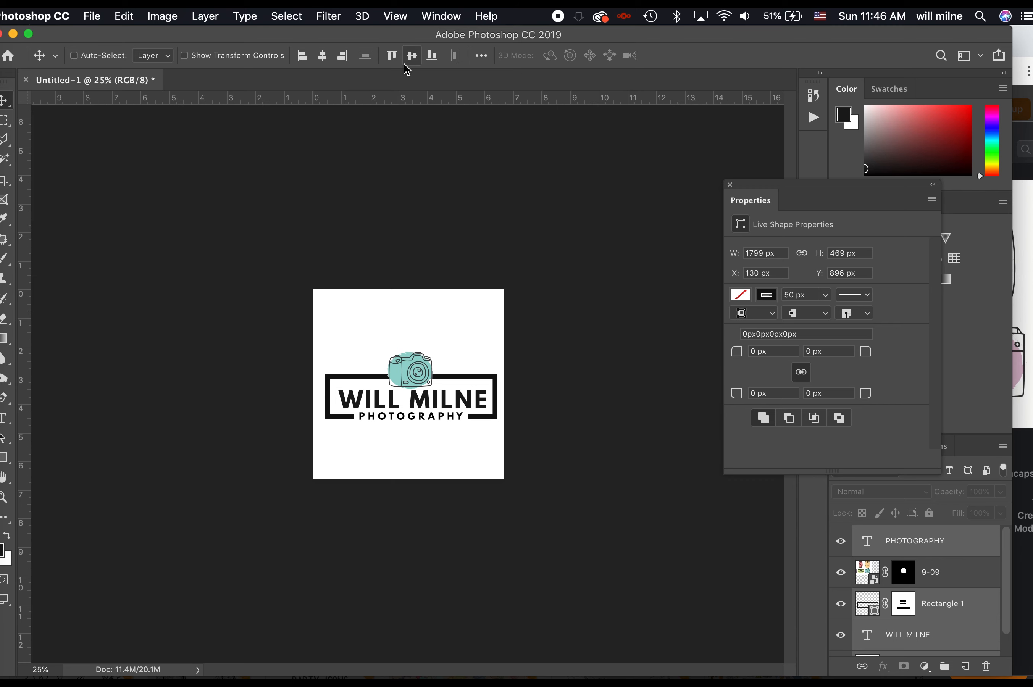
left_click(321, 57)
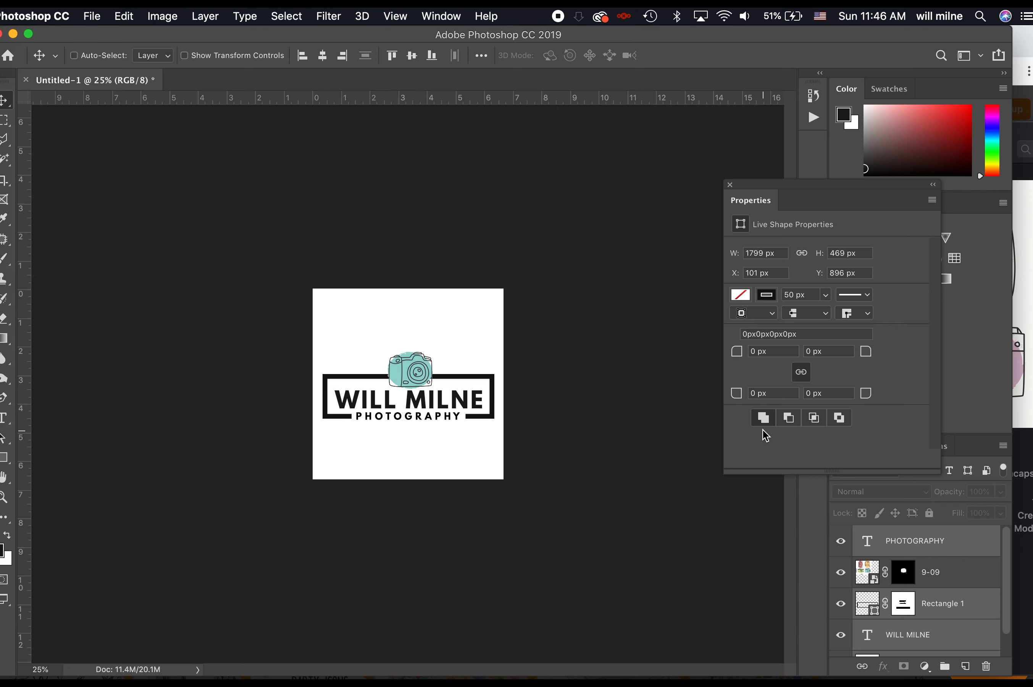
left_click(412, 54)
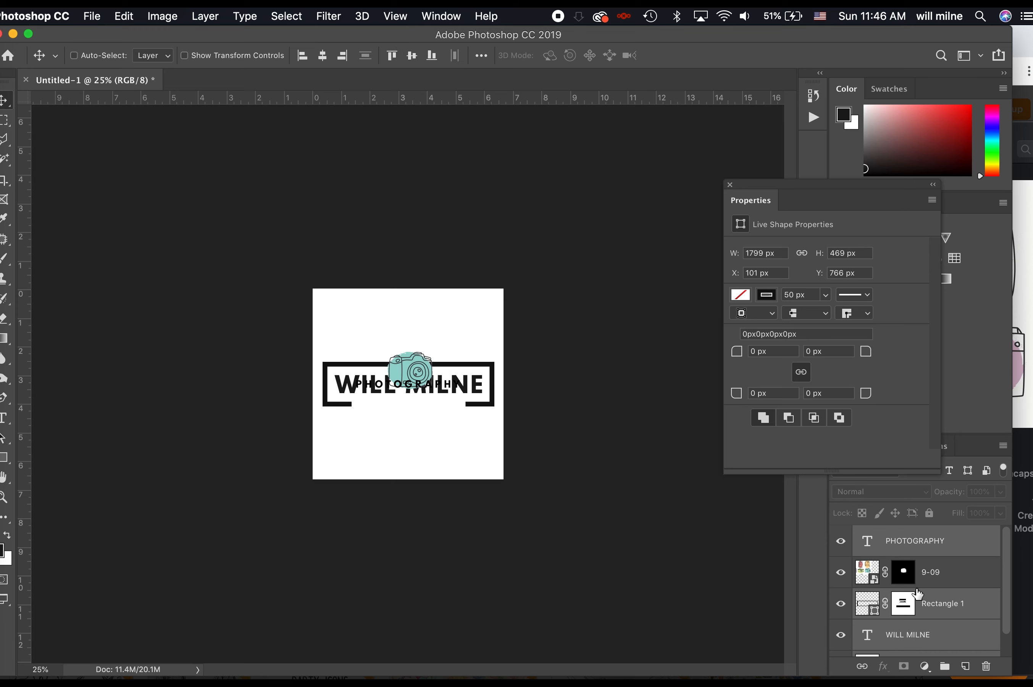
- Move the PHOTOGRAPHY text down beneath the name, to Y 3.87 in
left_click(949, 539)
left_click_drag(450, 382, 448, 405)
key("shift+Up")
key("shift+Up")
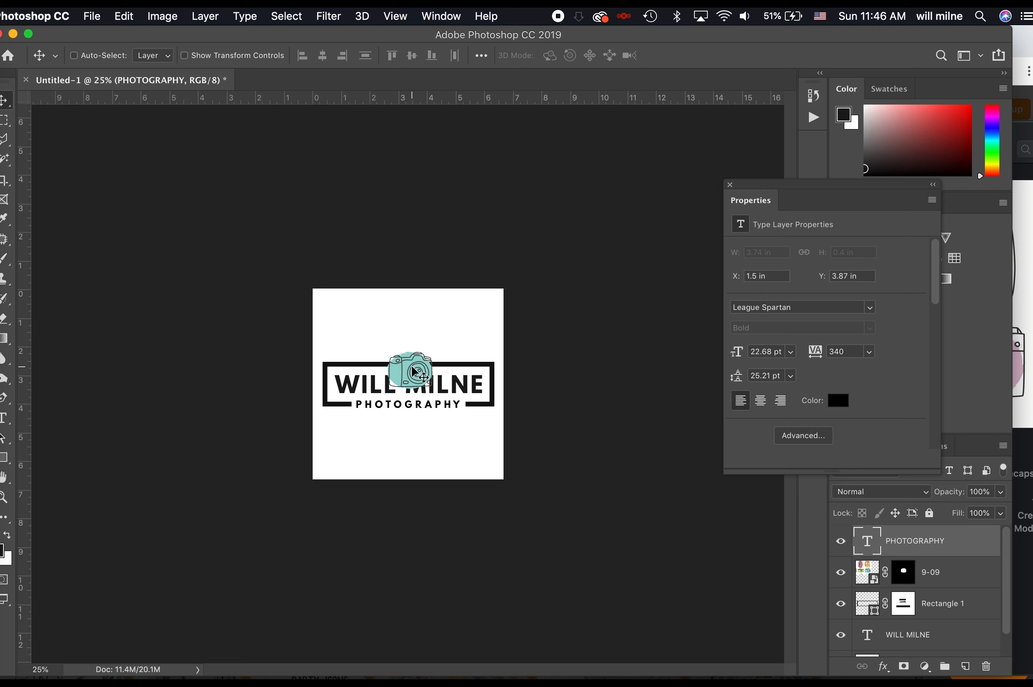
- Raise the camera so it perches atop the frame, then zoom in on the logo
left_click(961, 573)
left_click_drag(400, 367, 400, 347)
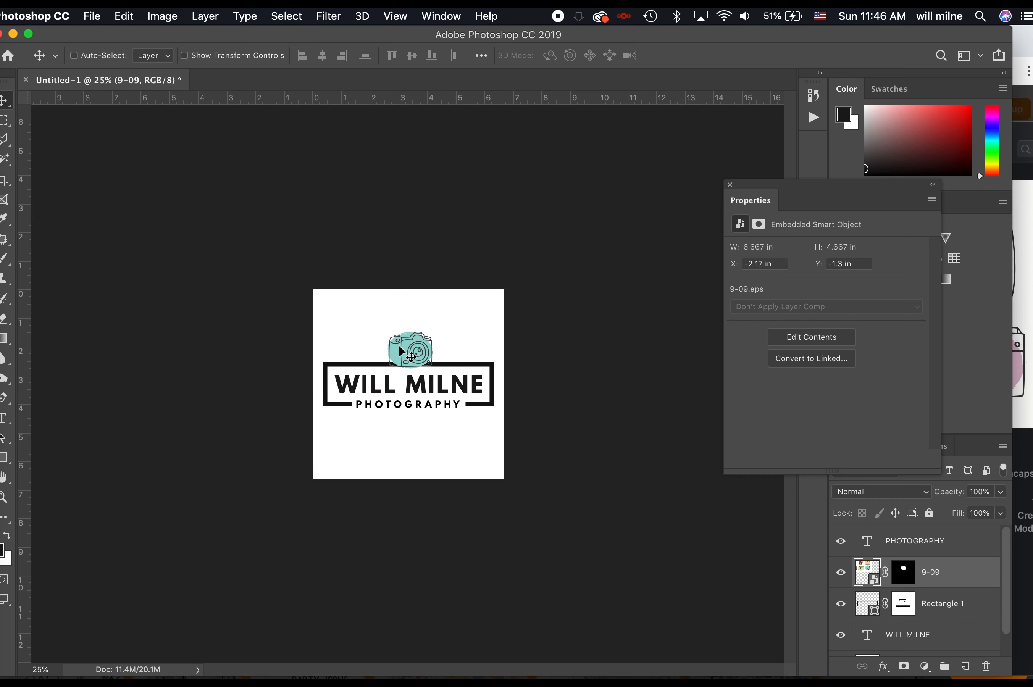
key("shift+Down")
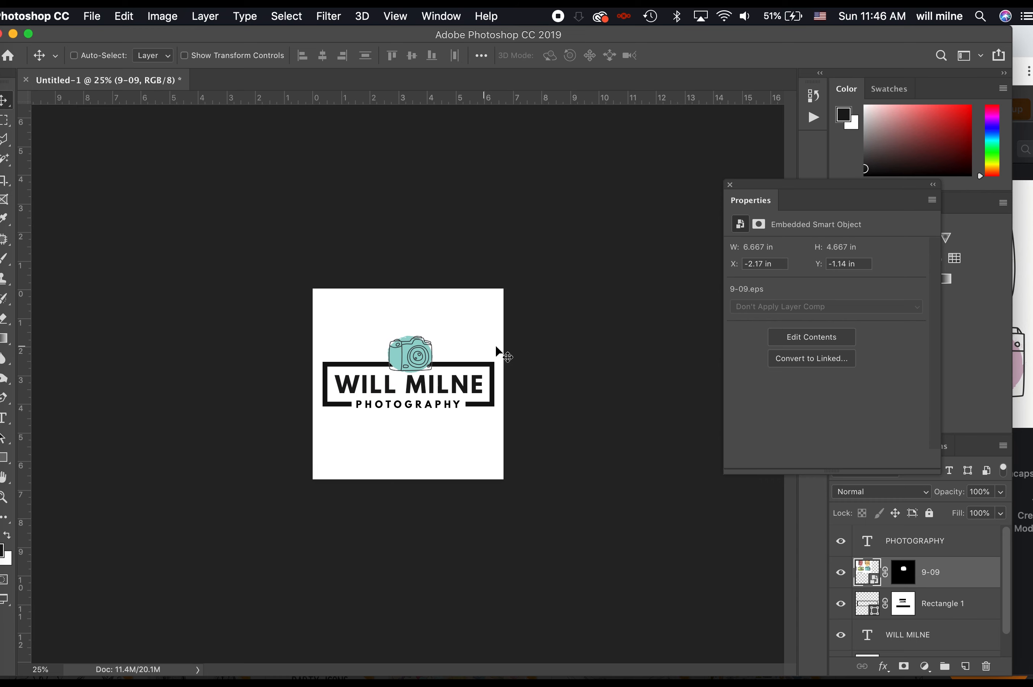
key("super+equal")
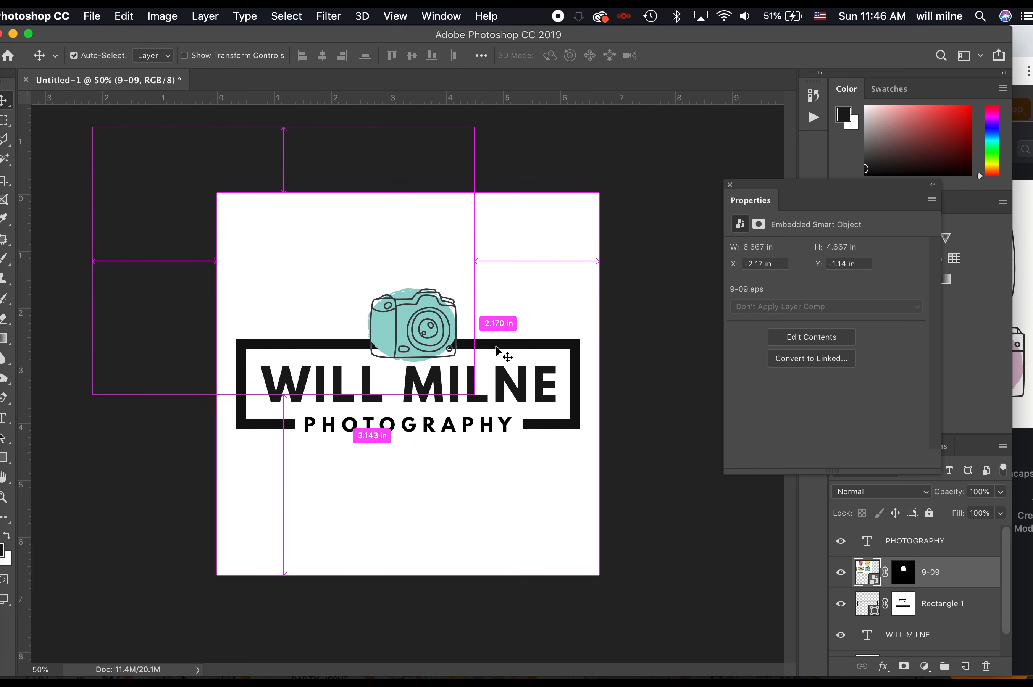
key("super+equal")
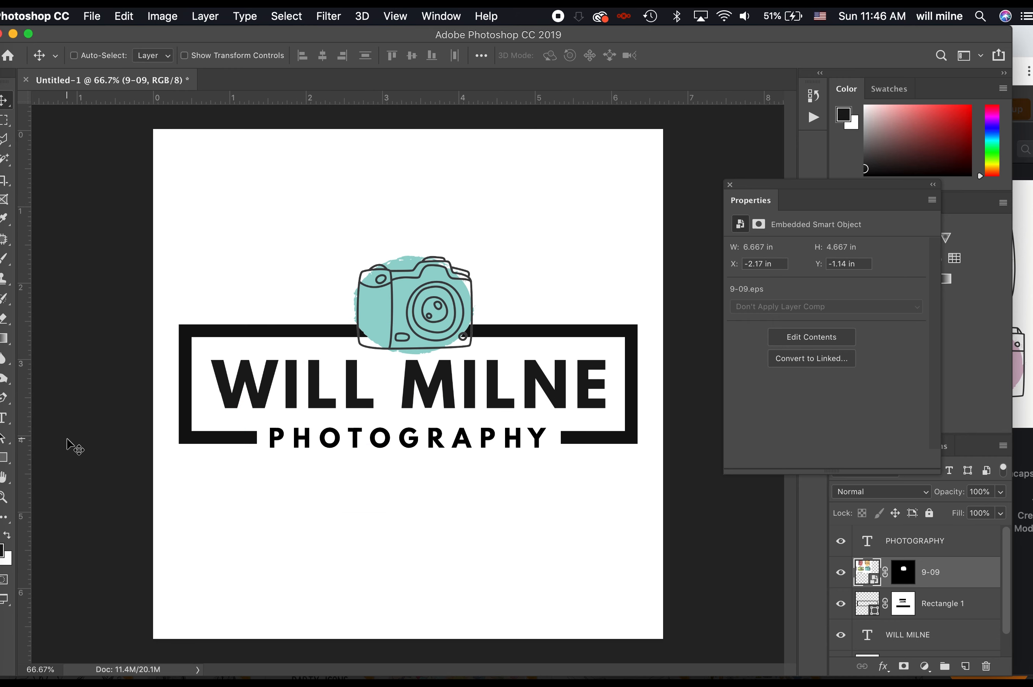
- Hide the 9-09 camera layer and ready a brush on the frame's layer mask
left_click(840, 572)
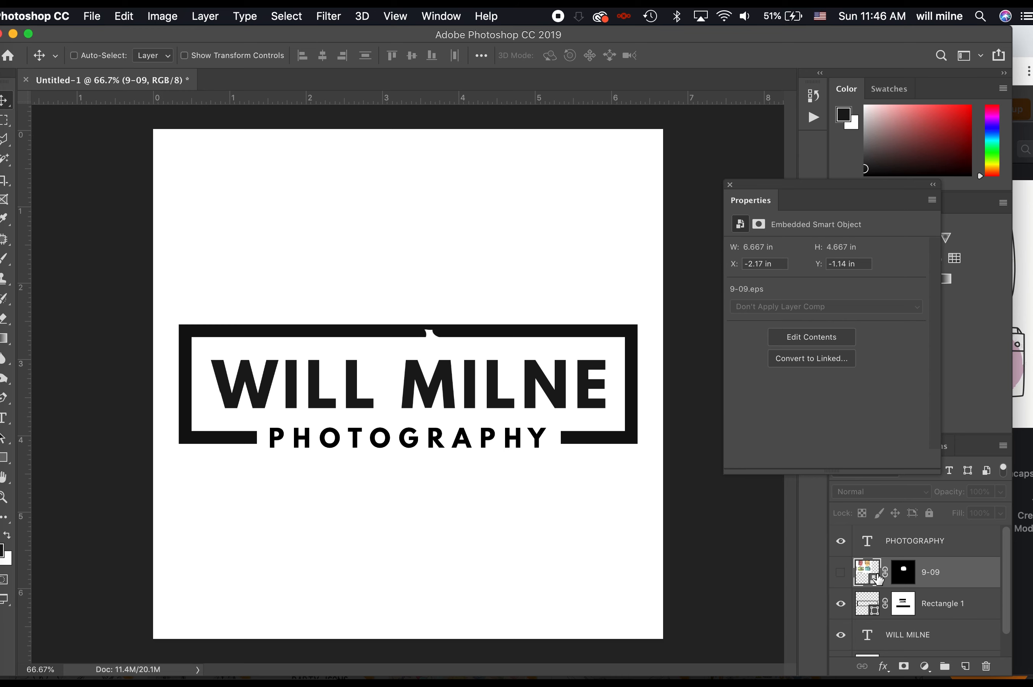
left_click(903, 604)
key("b")
key("x")
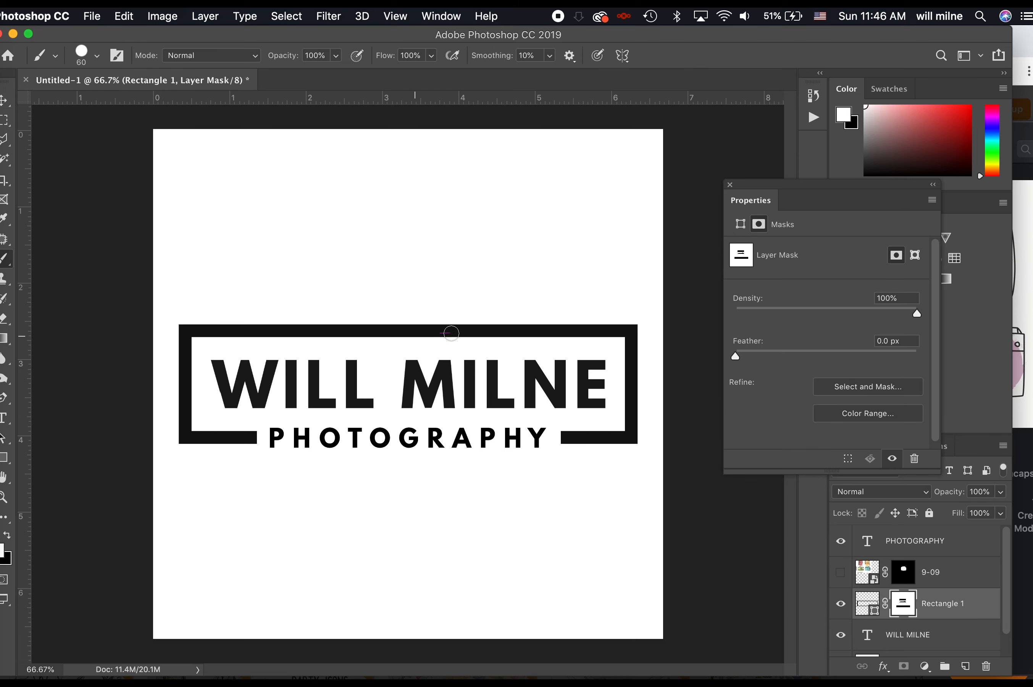
- Append the Grime Vector Pack to the Custom Shape Tool's shape library
left_click(5, 460)
left_click_drag(6, 469, 49, 526)
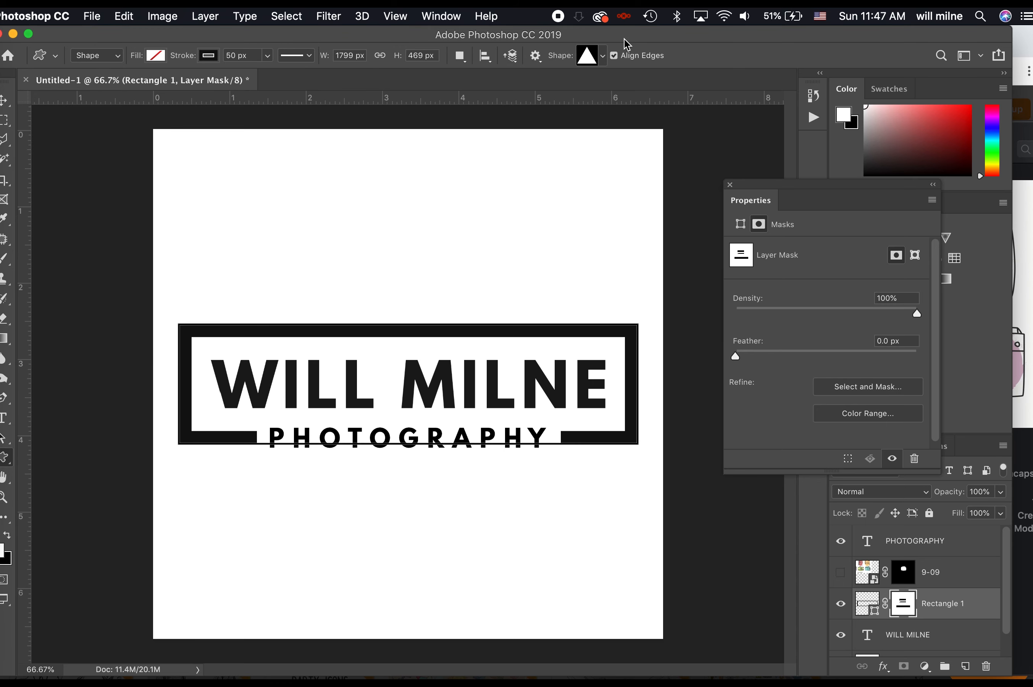
left_click(603, 56)
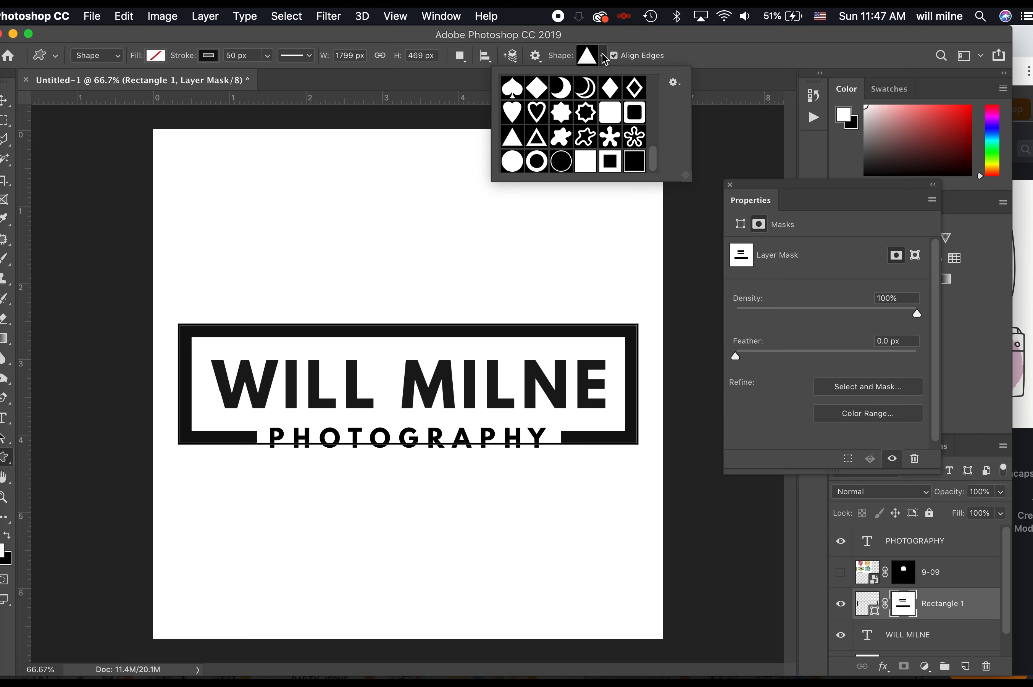
scroll(645, 150, "up", 5)
scroll(645, 149, "up", 5)
scroll(610, 119, "up", 2)
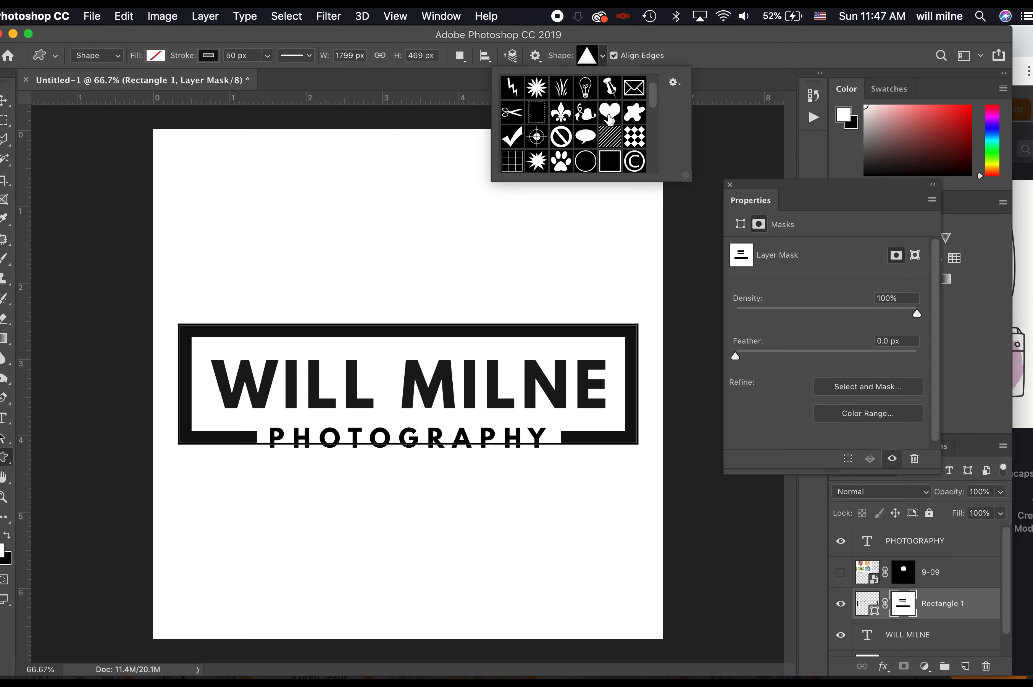
left_click(672, 86)
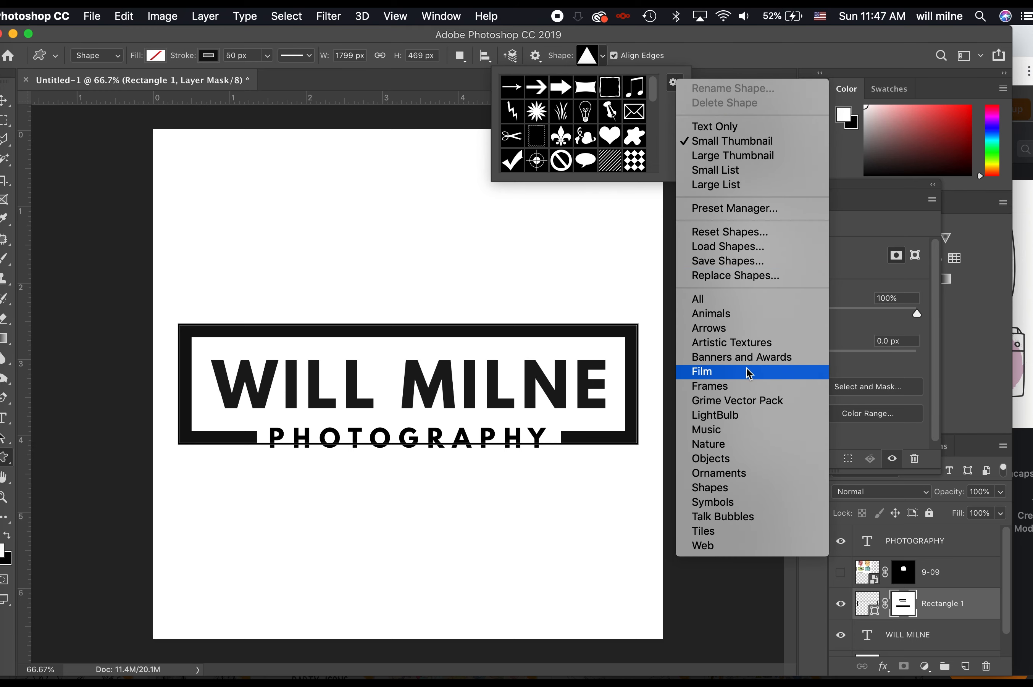
left_click(740, 409)
left_click(465, 256)
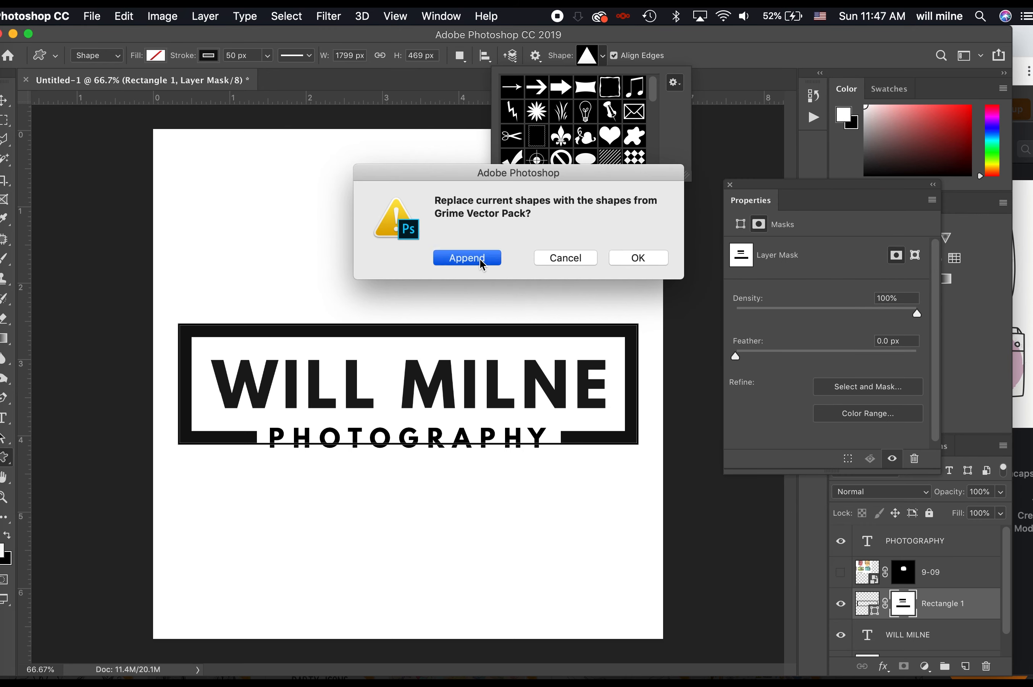
scroll(609, 129, "down", 10)
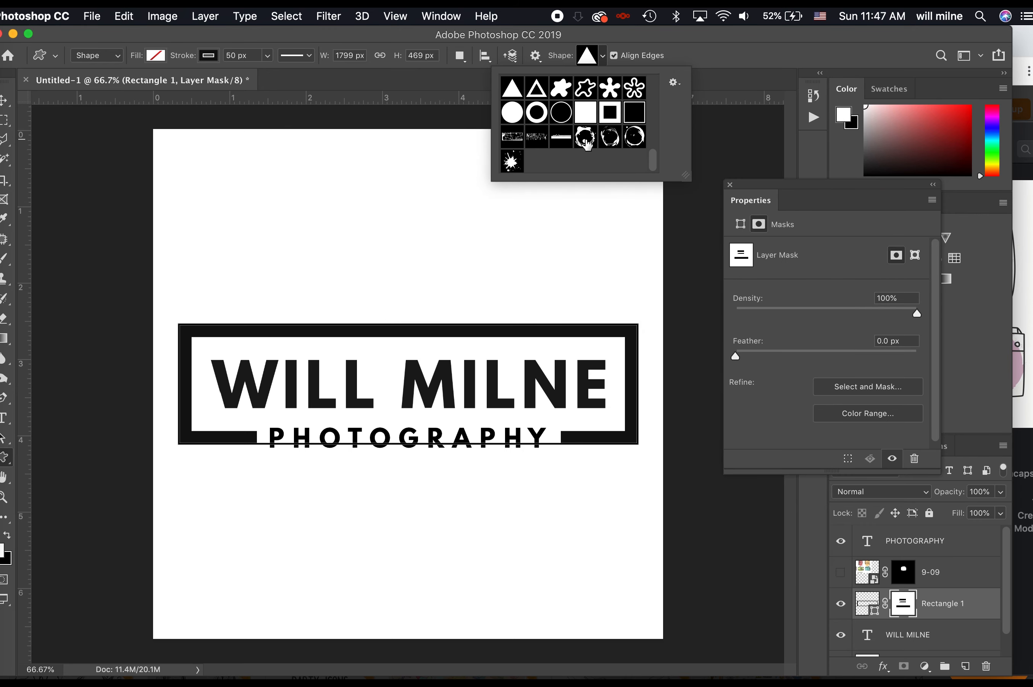
left_click(637, 143)
left_click(840, 604)
left_click(841, 635)
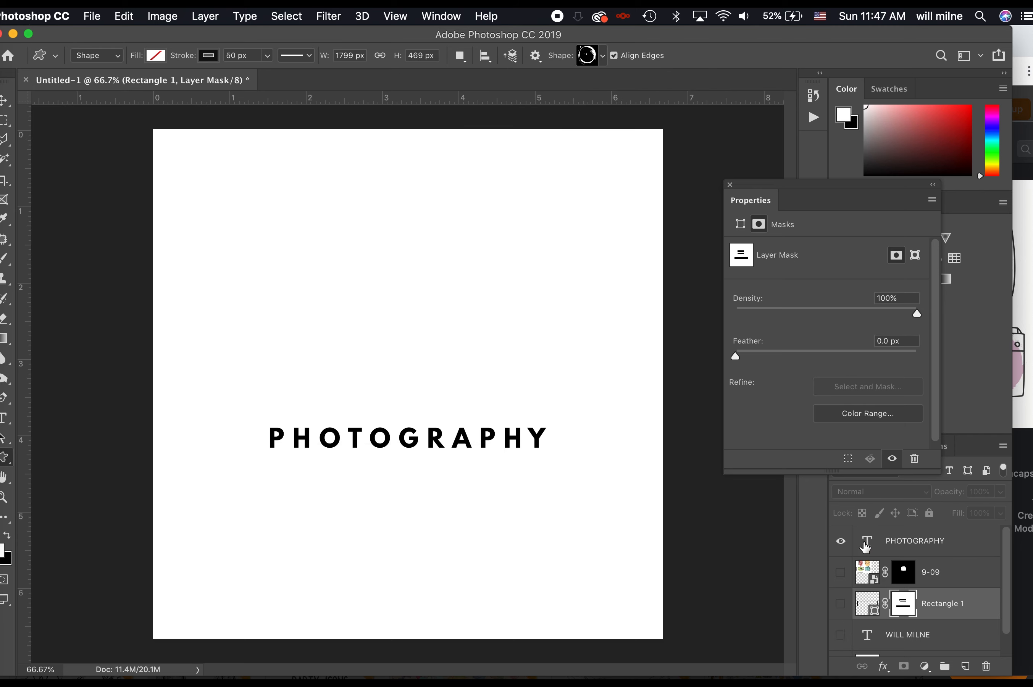
left_click(841, 541)
scroll(862, 565, "down", 2)
left_click_drag(209, 243, 618, 590)
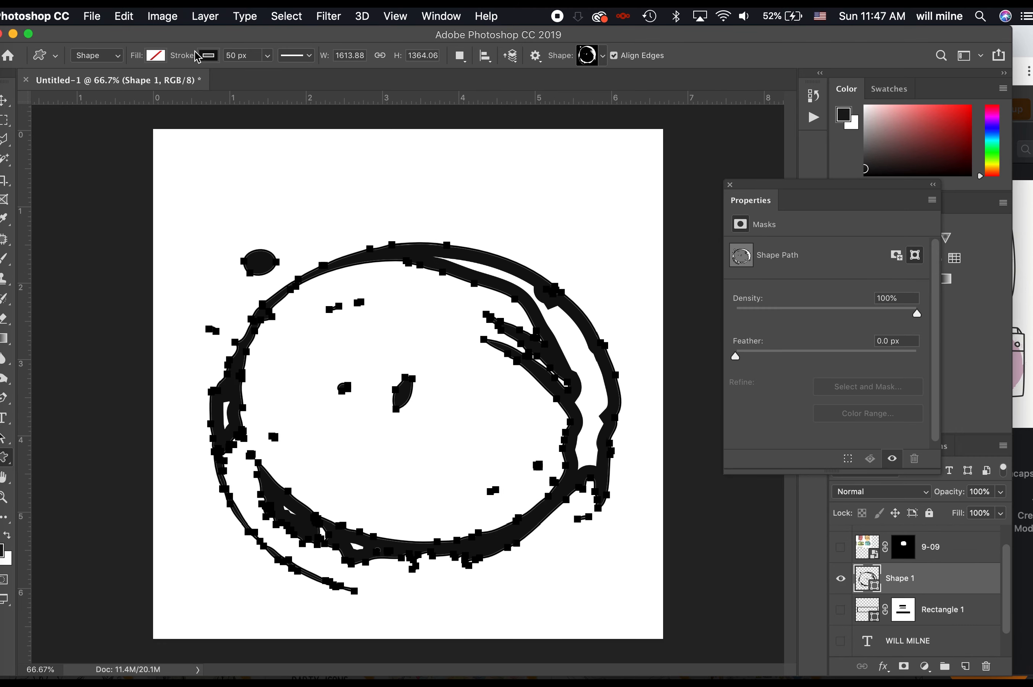
left_click(221, 64)
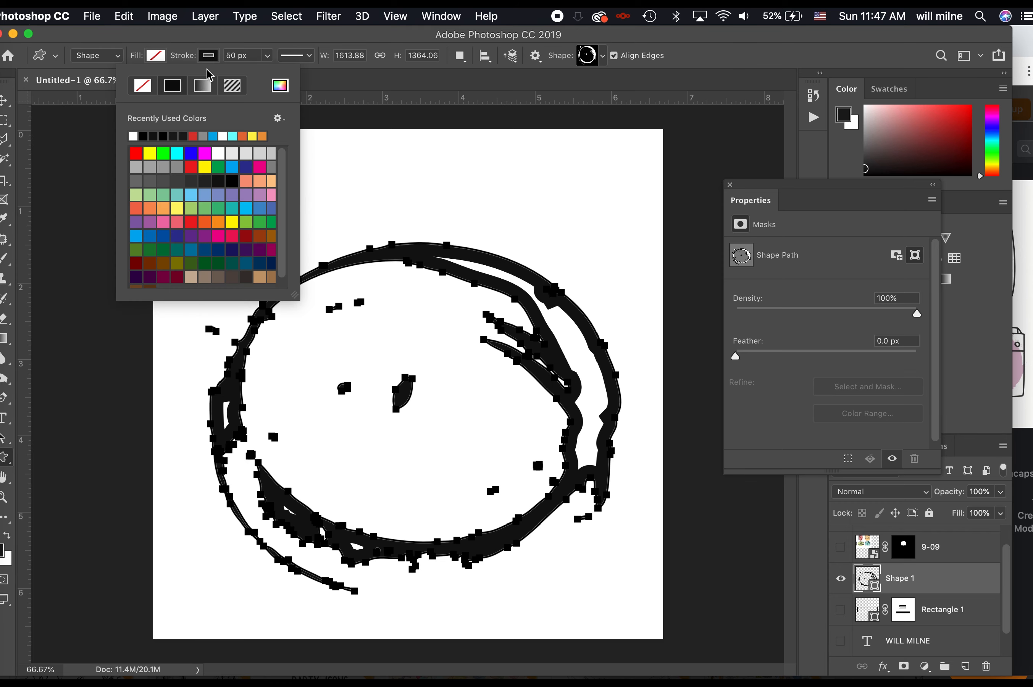
left_click(141, 87)
left_click(163, 61)
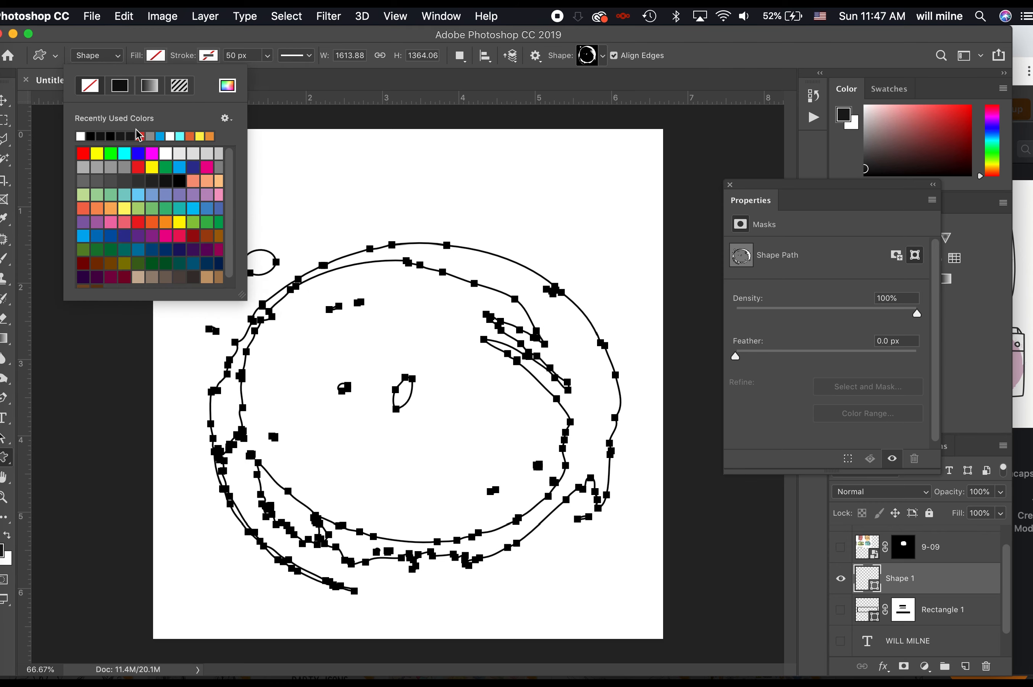
left_click(179, 181)
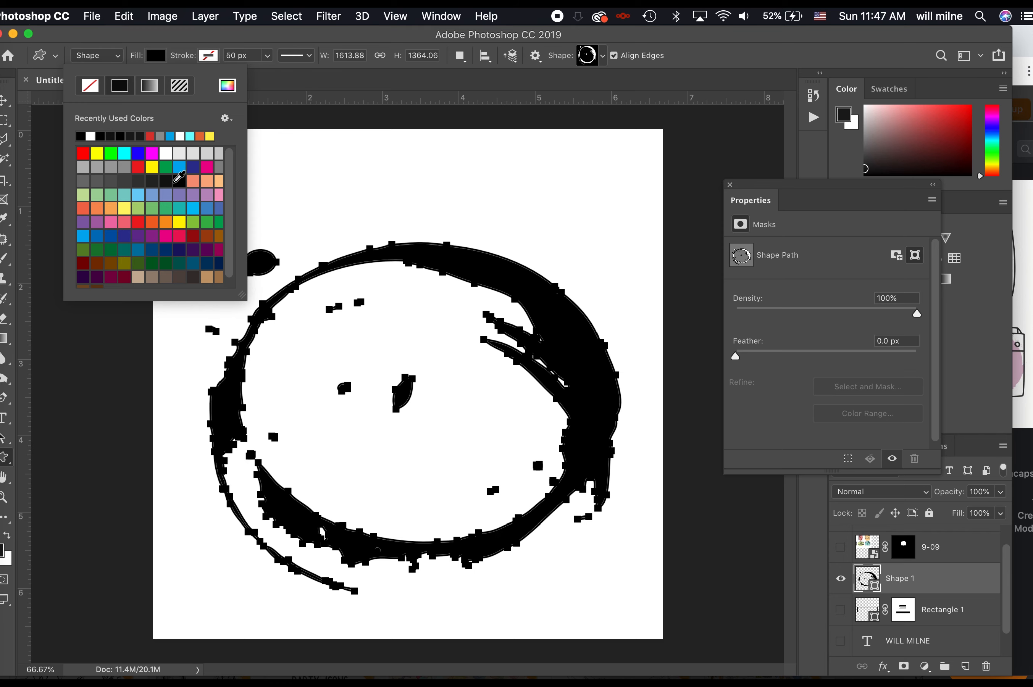
left_click(11, 108)
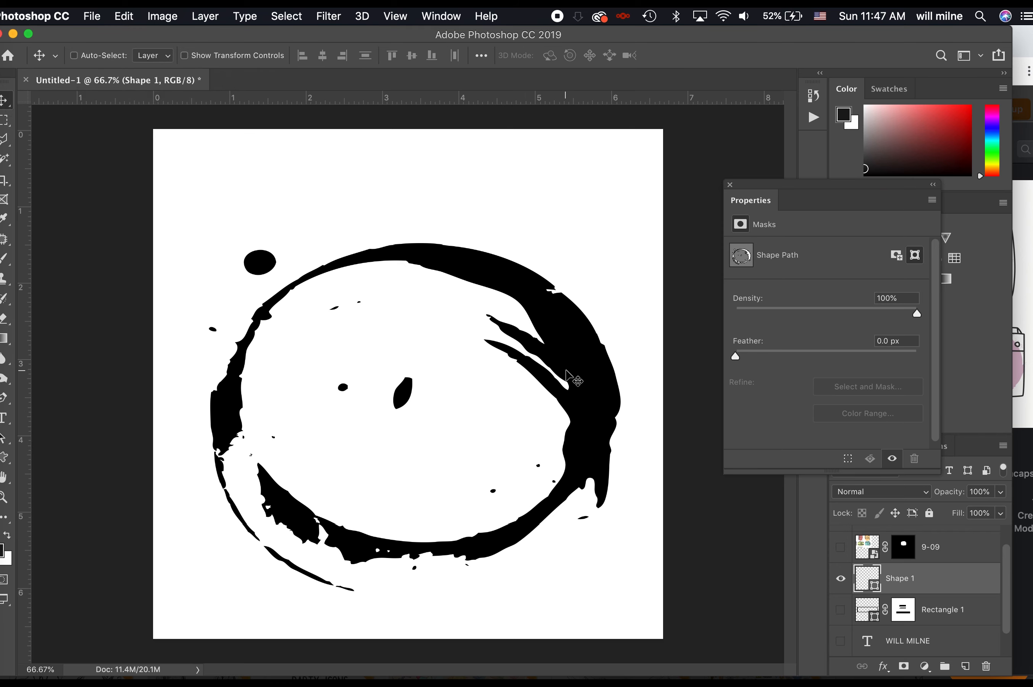
mouse_move(594, 379)
left_mouse_down()
mouse_move(595, 349)
mouse_move(593, 397)
left_mouse_up()
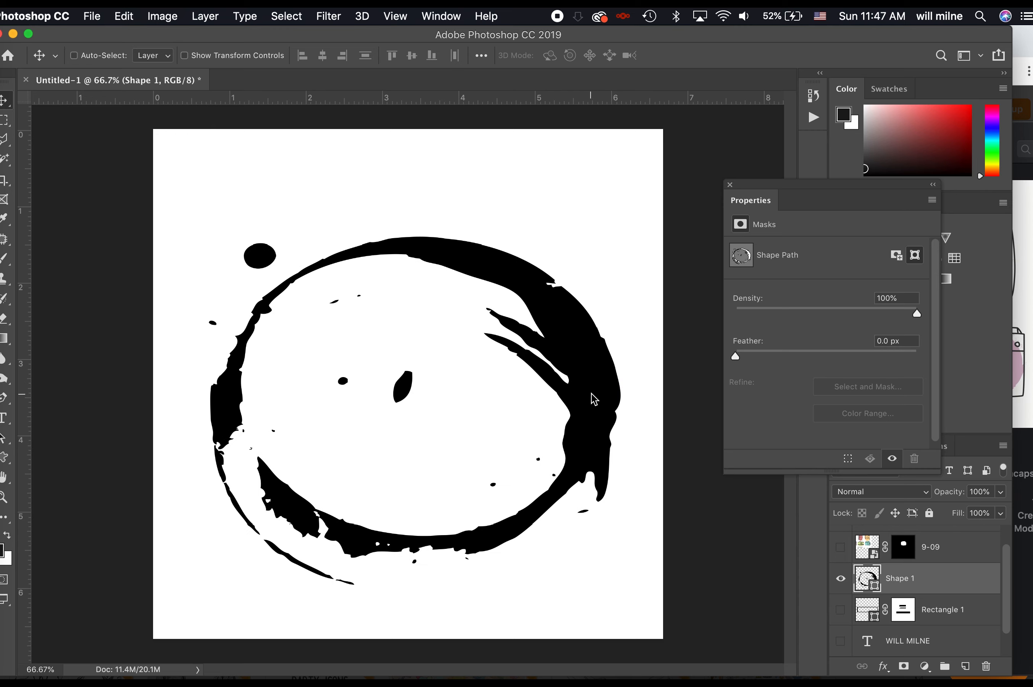
key("super+t")
left_click_drag(417, 229, 416, 173)
key("Return")
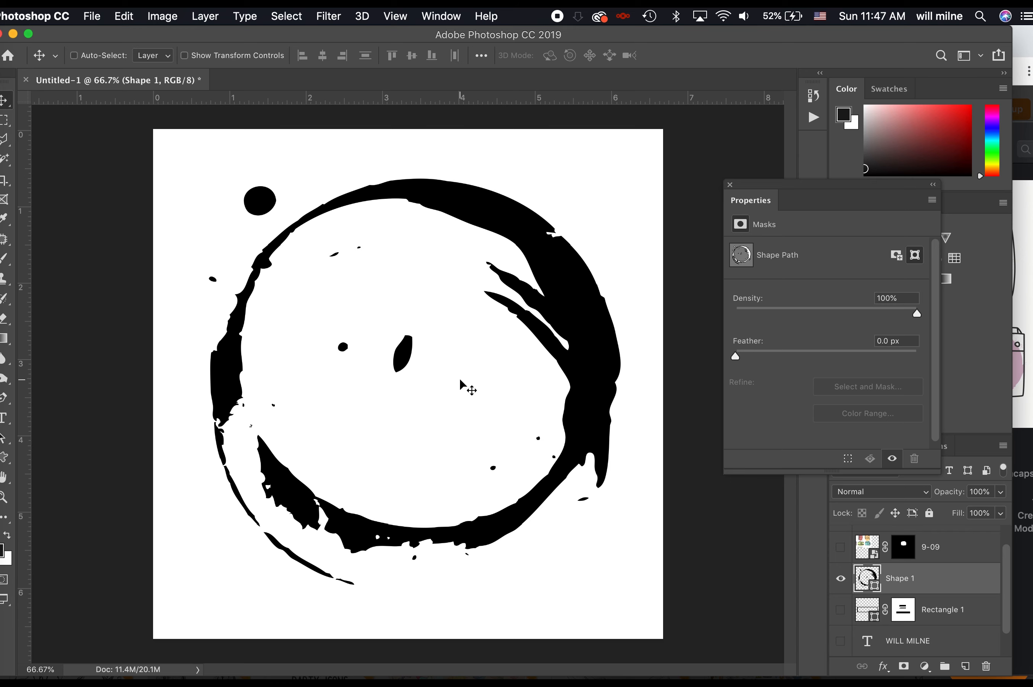
left_click_drag(431, 387, 455, 401)
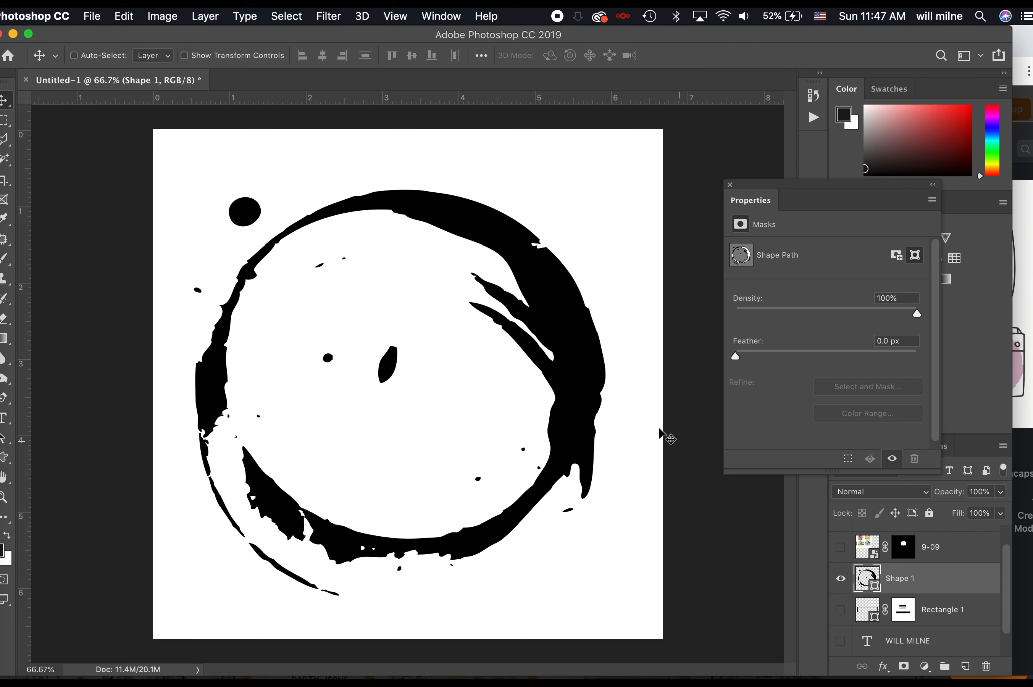
key("t")
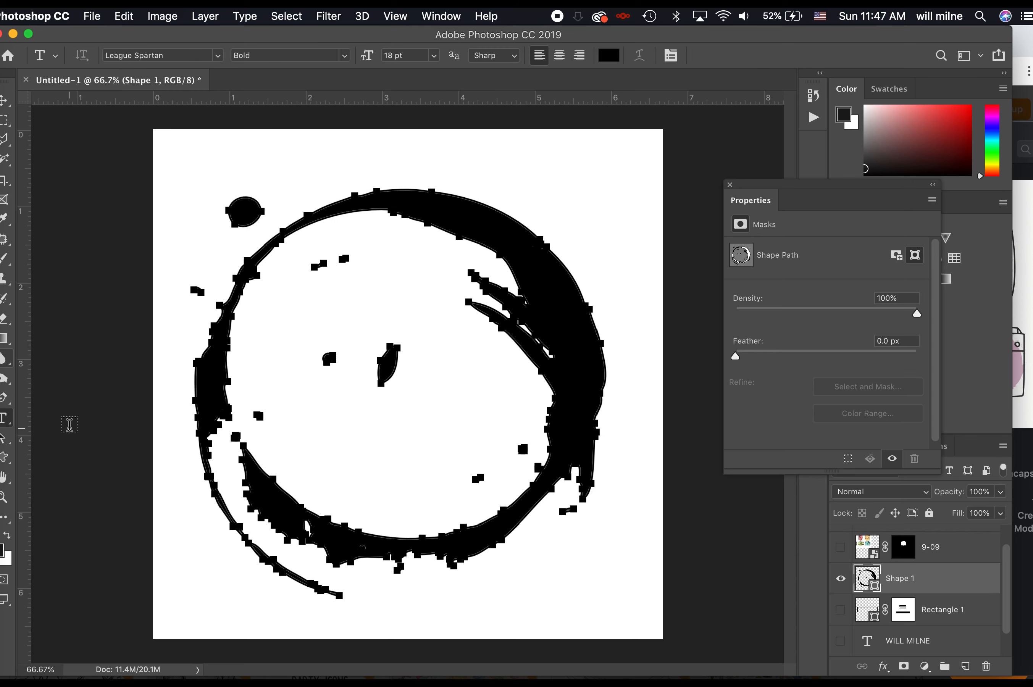
left_click(5, 398)
left_click(243, 372)
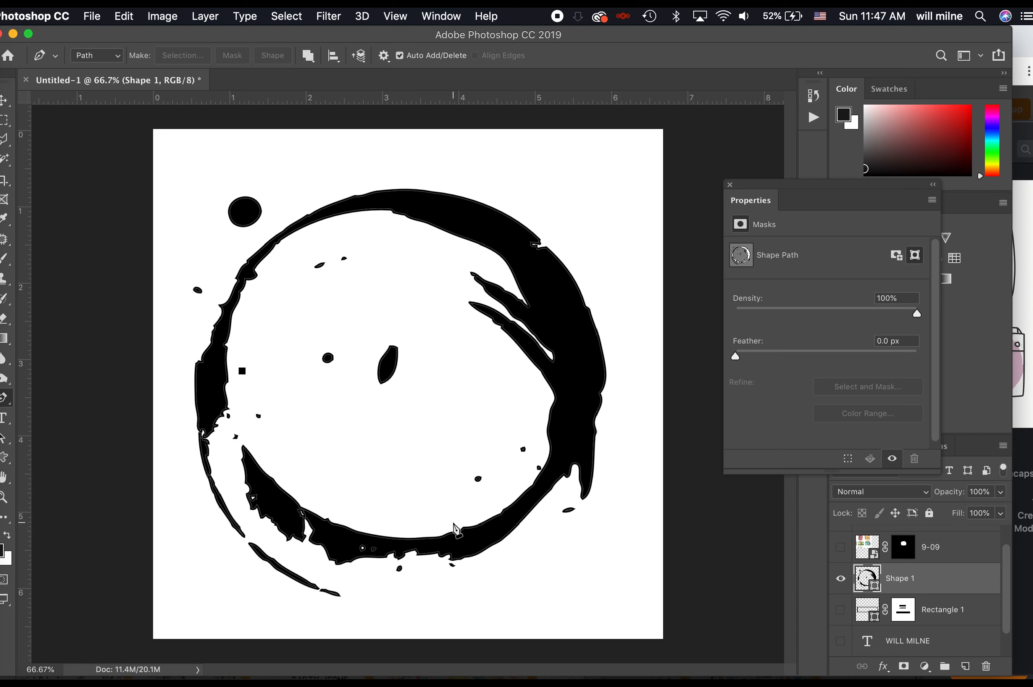
mouse_move(527, 460)
left_mouse_down()
mouse_move(689, 300)
mouse_move(699, 341)
mouse_move(734, 330)
left_mouse_up()
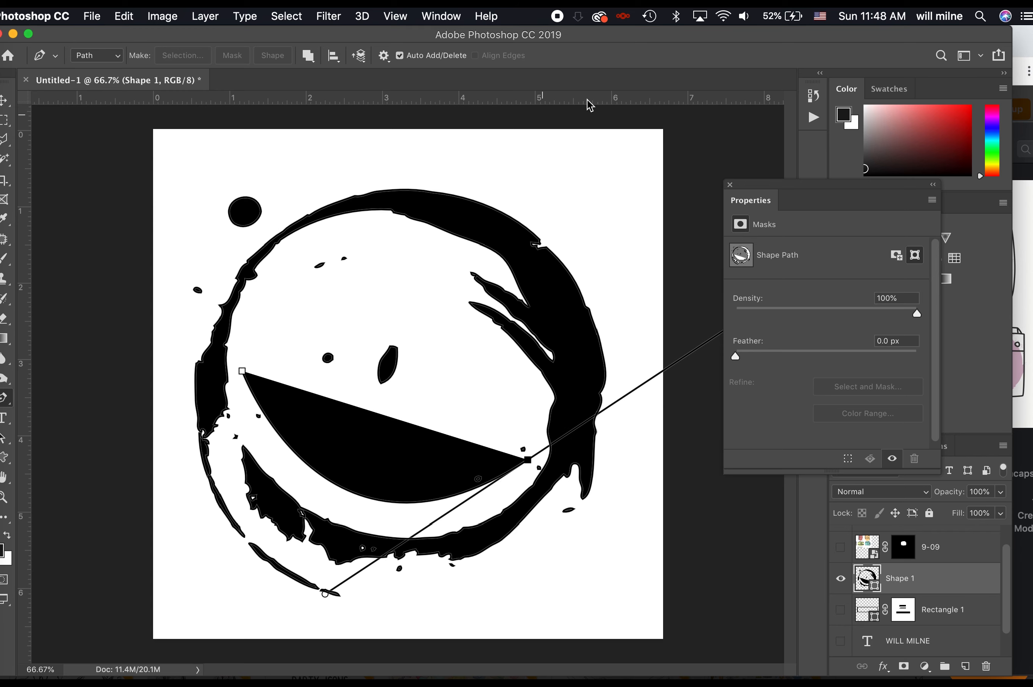
- Undo the wedge, add an empty Layer 1, and pen a curved path inside the ring's bottom
key("BackSpace")
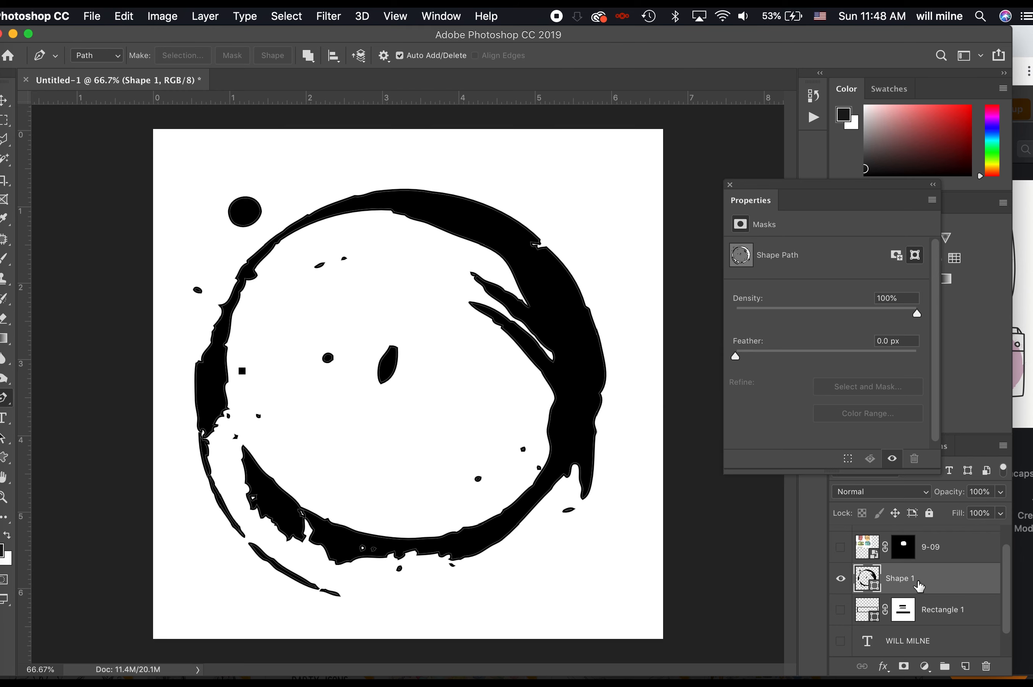
left_click(963, 665)
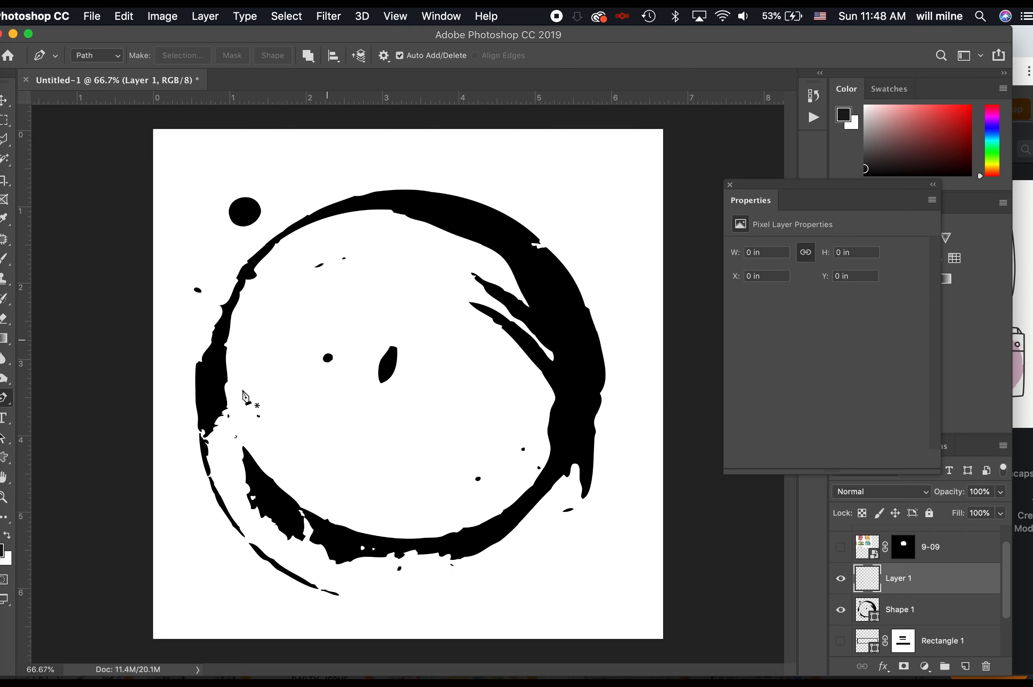
left_click(244, 382)
left_click_drag(335, 491, 429, 514)
left_click(488, 487)
left_click_drag(489, 487, 523, 472)
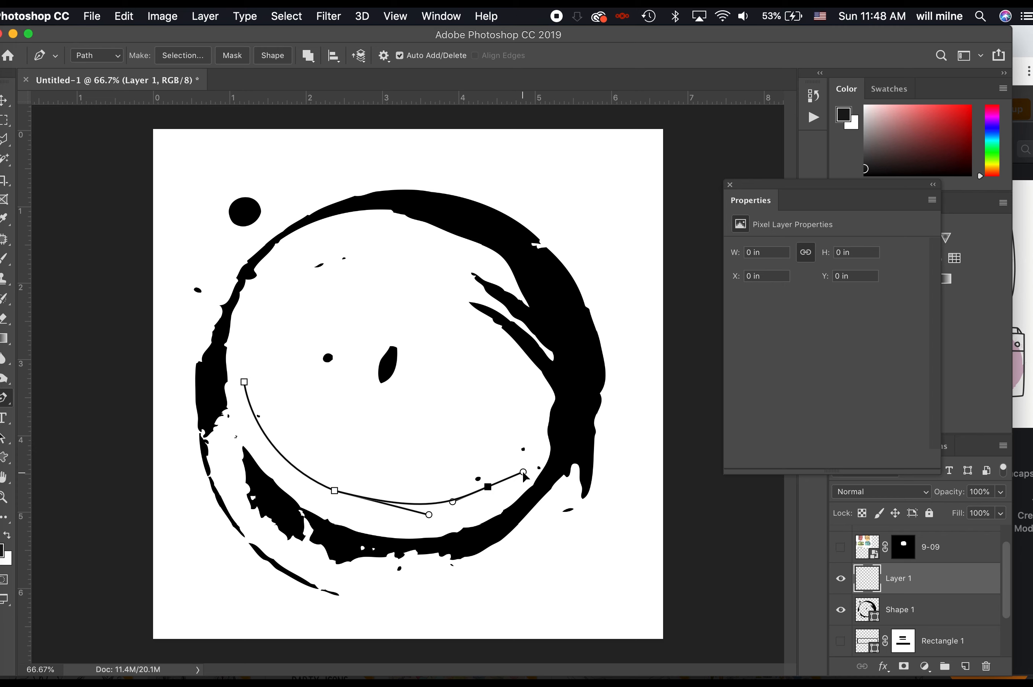
left_click(6, 417)
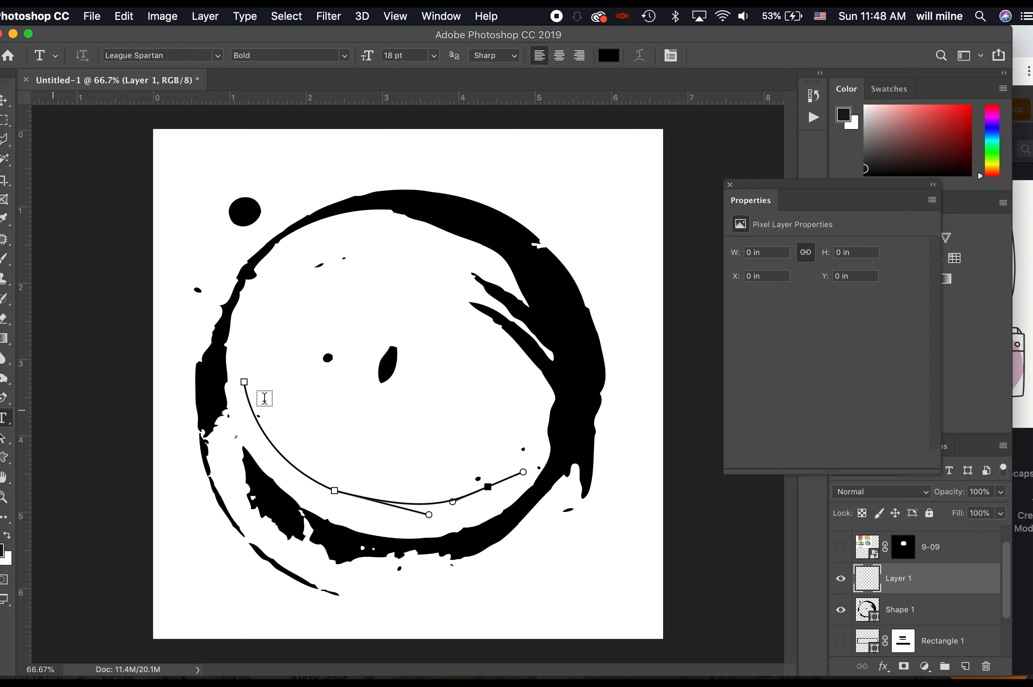
- Type FLEET COFFEE on the curved path and set it to 24 pt
left_click(245, 392)
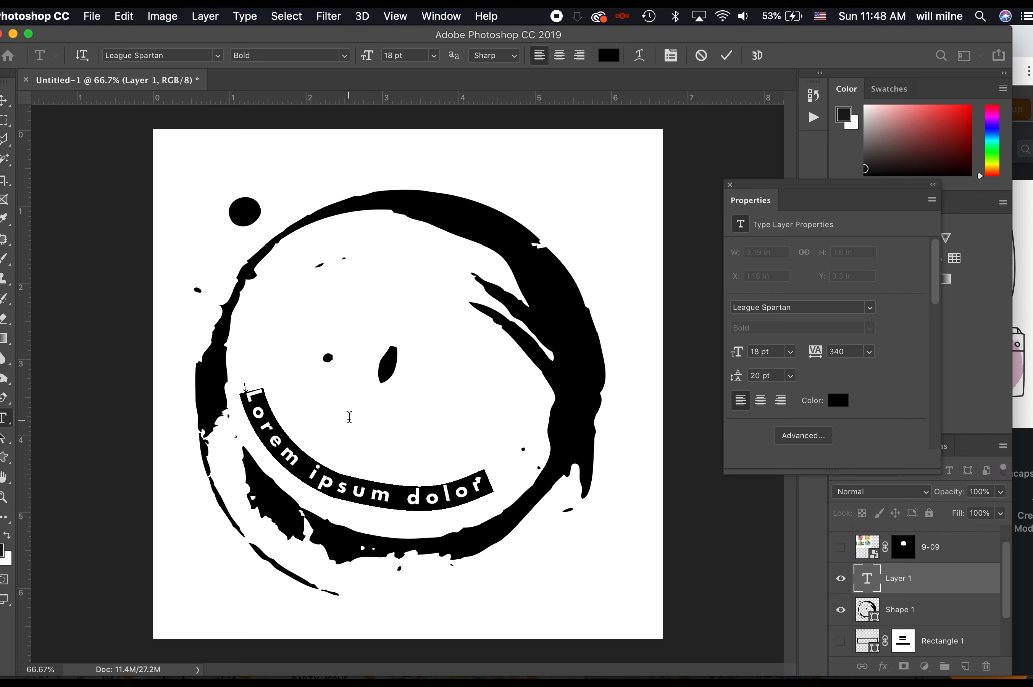
type("FLEET C")
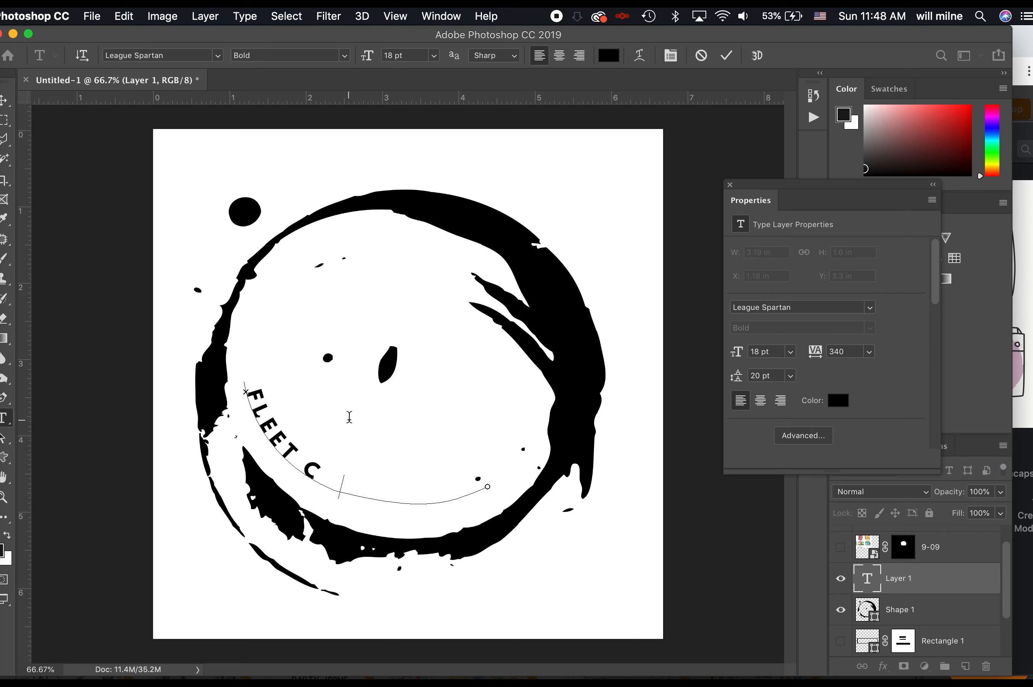
type("OFFEE")
key("super+a")
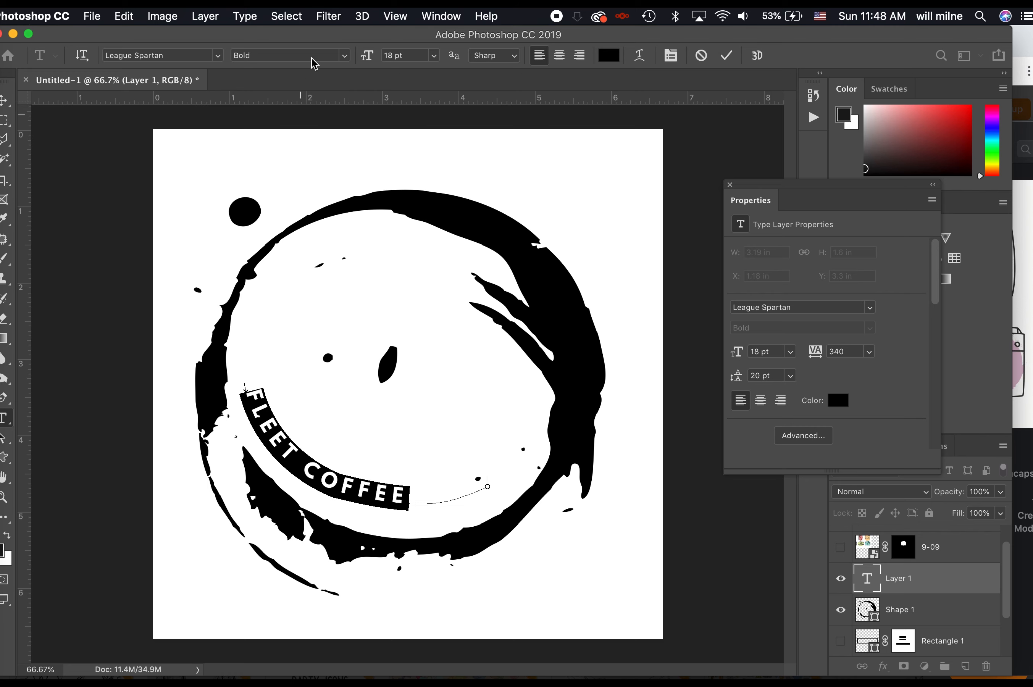
left_click(422, 56)
type("24")
key("Return")
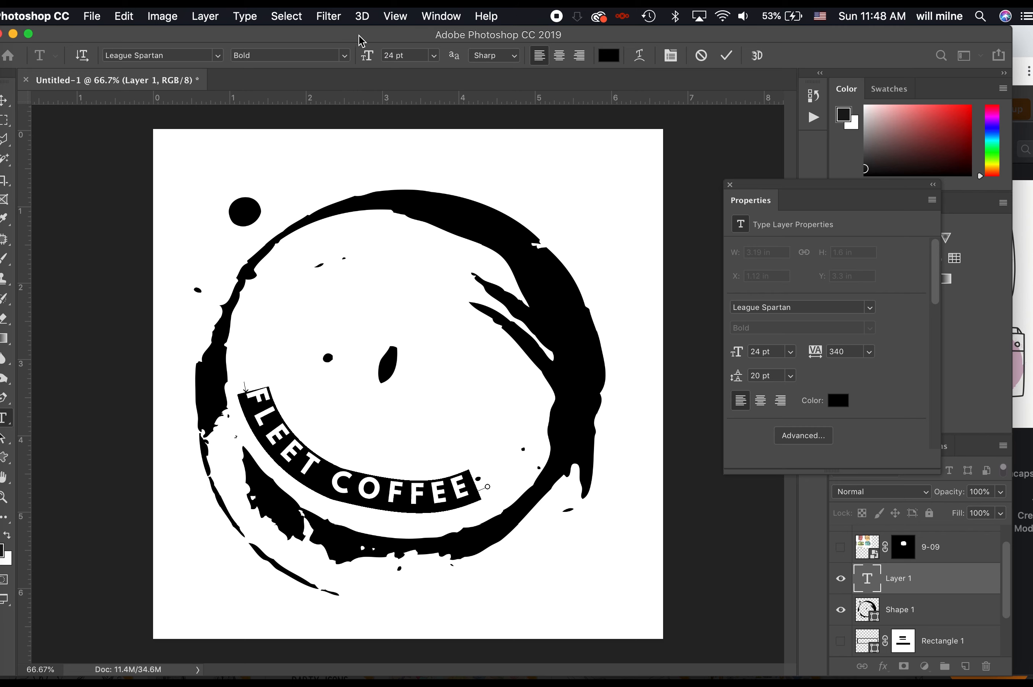
- Switch FLEET COFFEE to lazer84, nudge it lower, scale it to about 118%, and show Paths
left_click(218, 56)
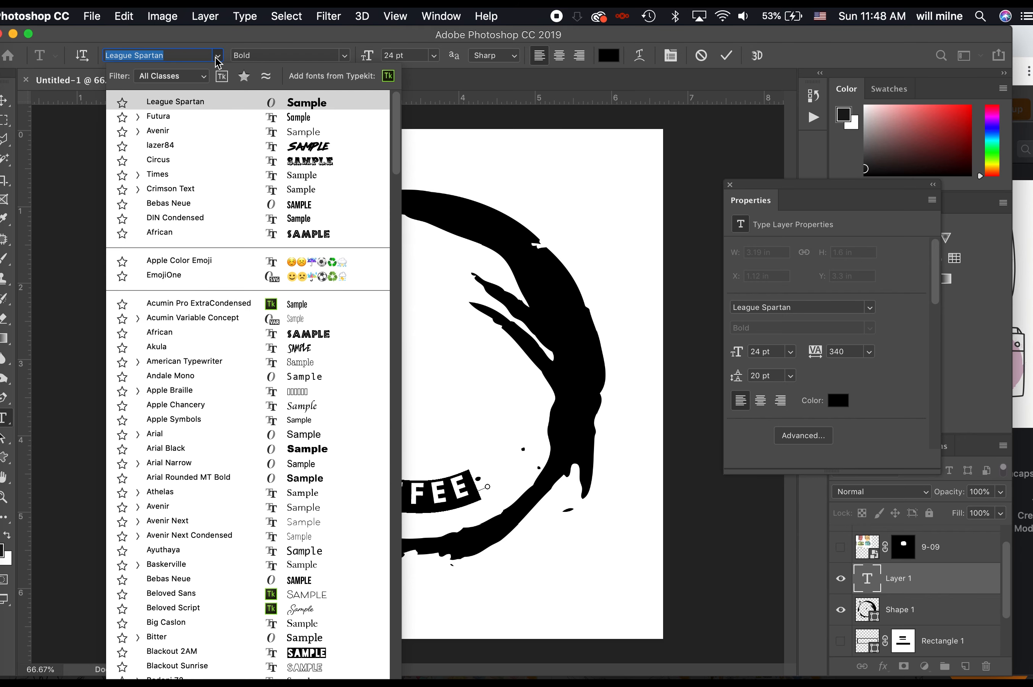
left_click(219, 148)
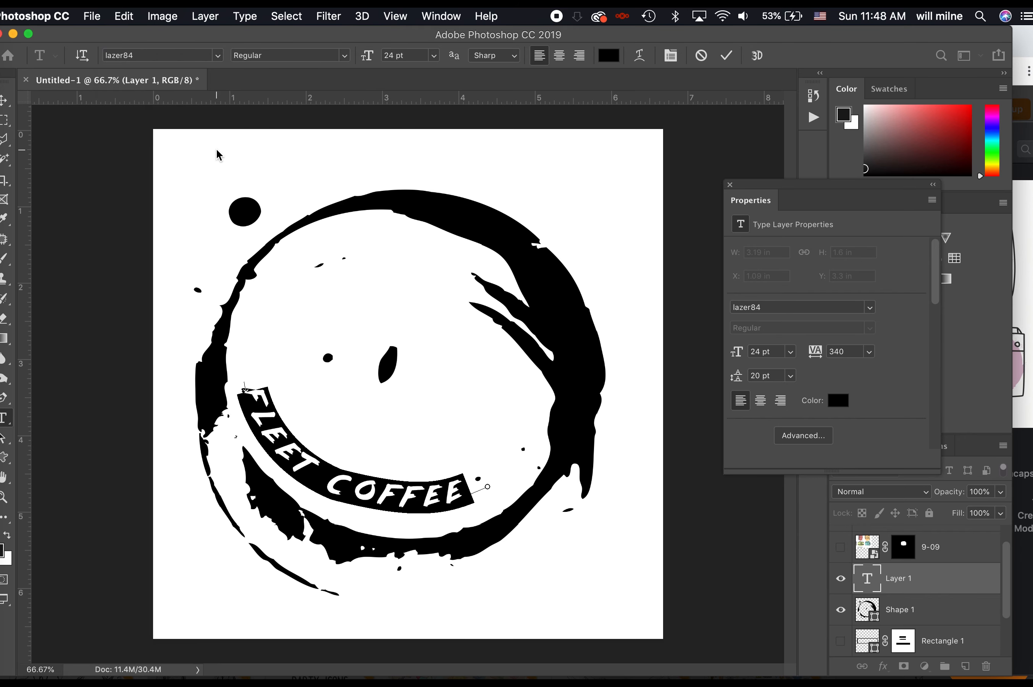
left_click(5, 100)
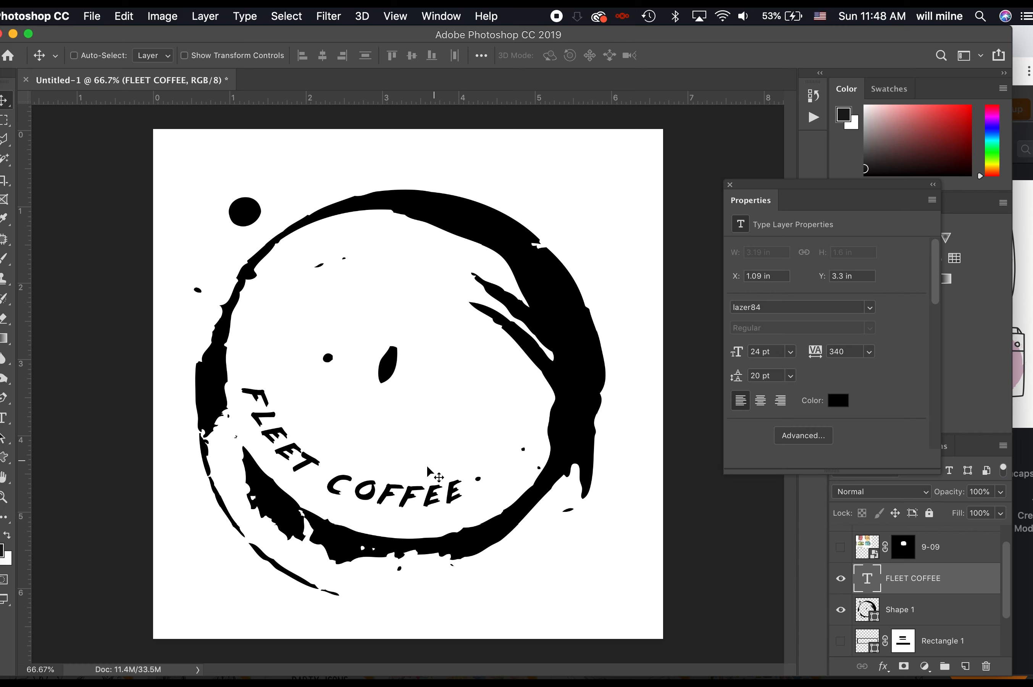
left_click_drag(427, 467, 428, 479)
key("super+t")
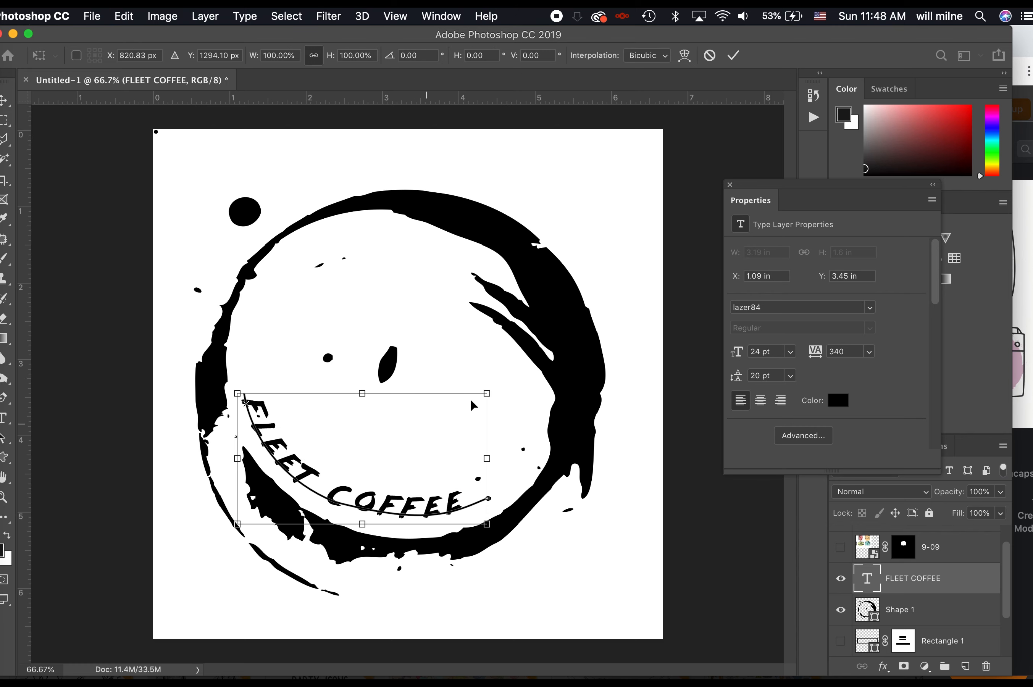
left_click_drag(487, 393, 534, 369)
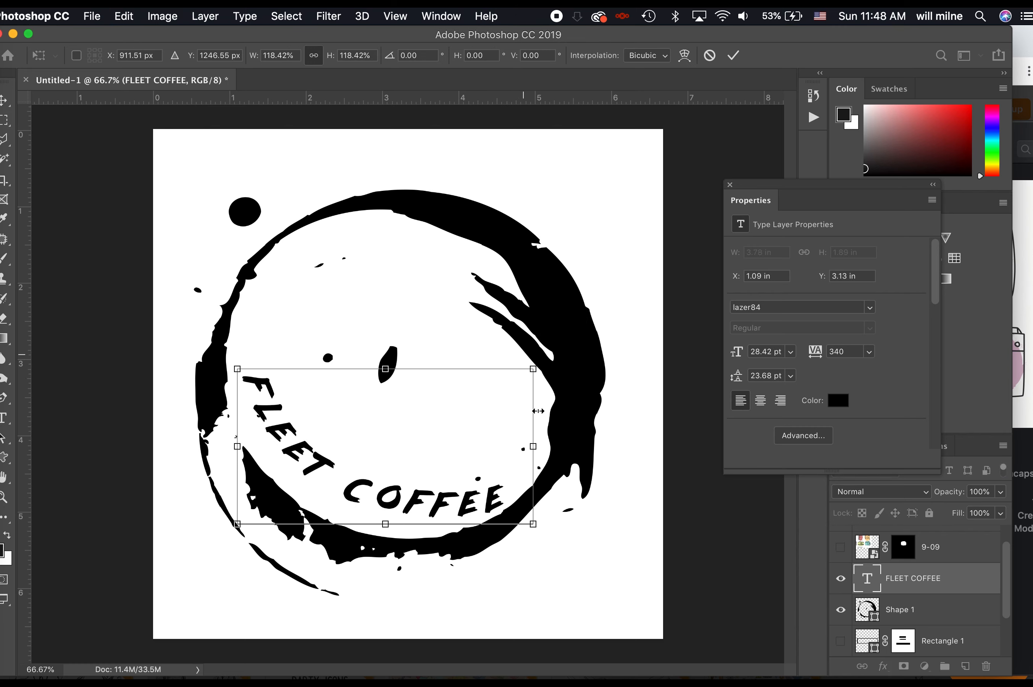
key("Return")
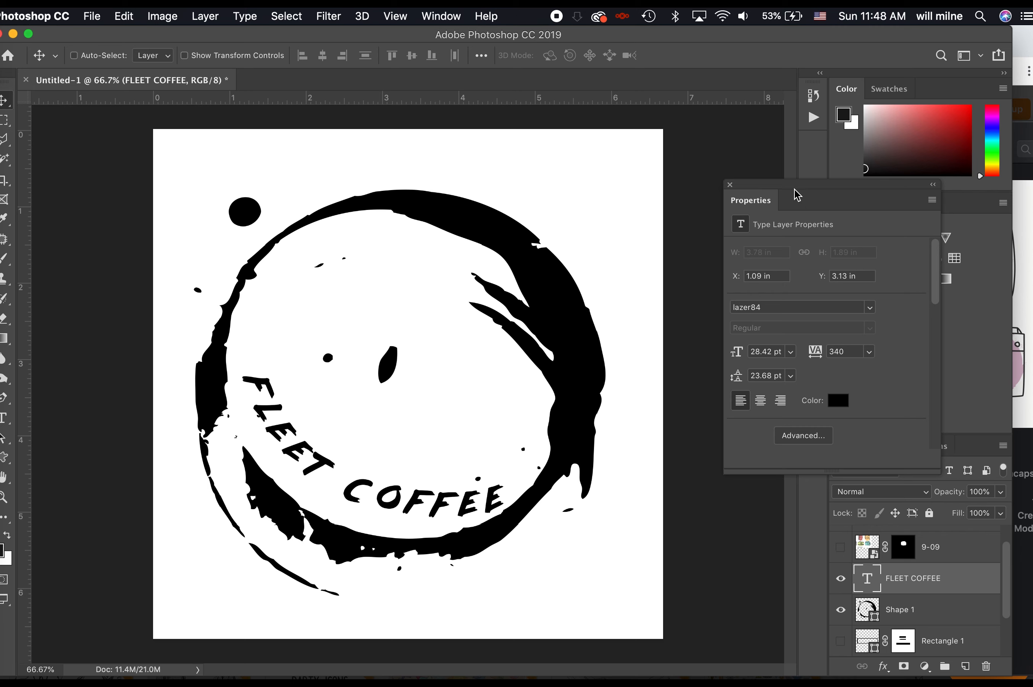
left_click_drag(798, 195, 759, 160)
left_click(935, 446)
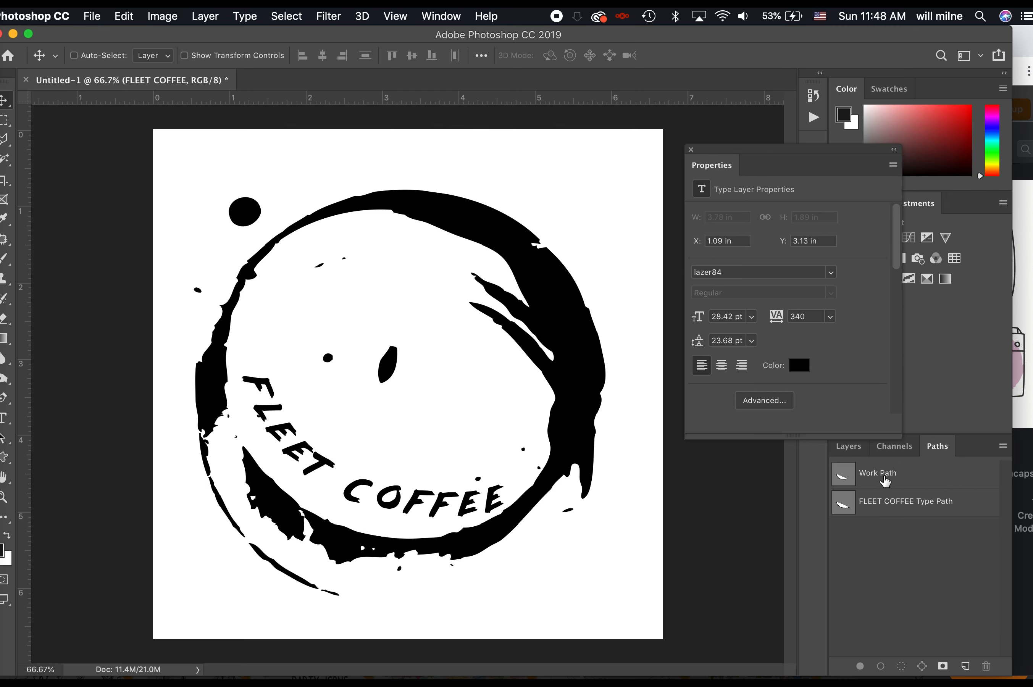
- Reshape the FLEET COFFEE type path's anchors so it follows the ring's lower inside edge
left_click(883, 507)
left_click(929, 481)
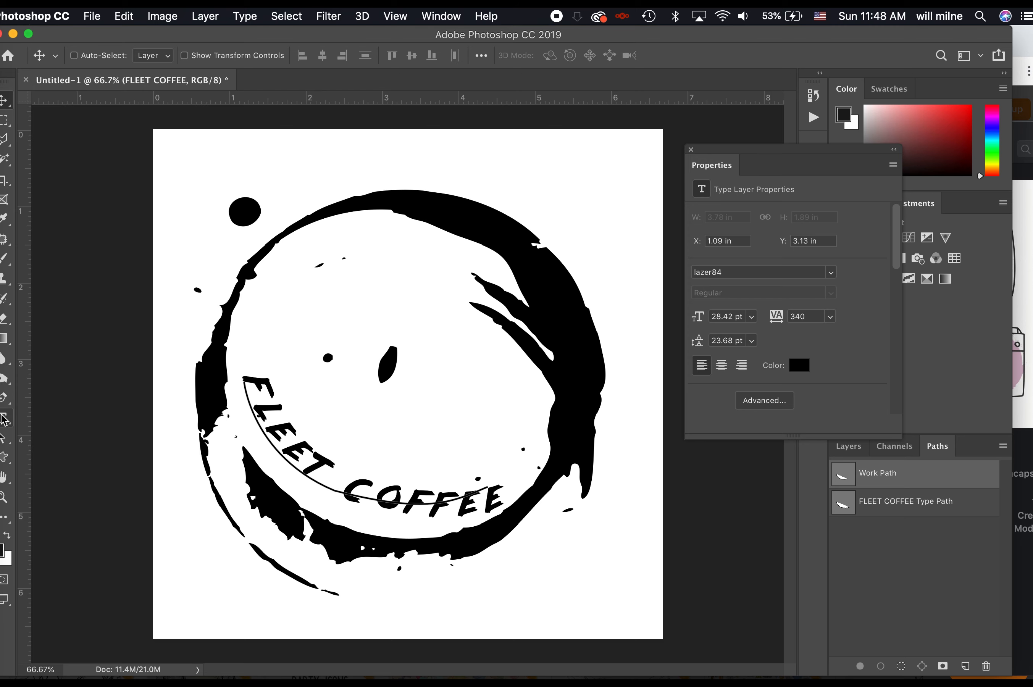
left_click(4, 398)
left_click_drag(5, 438, 70, 450)
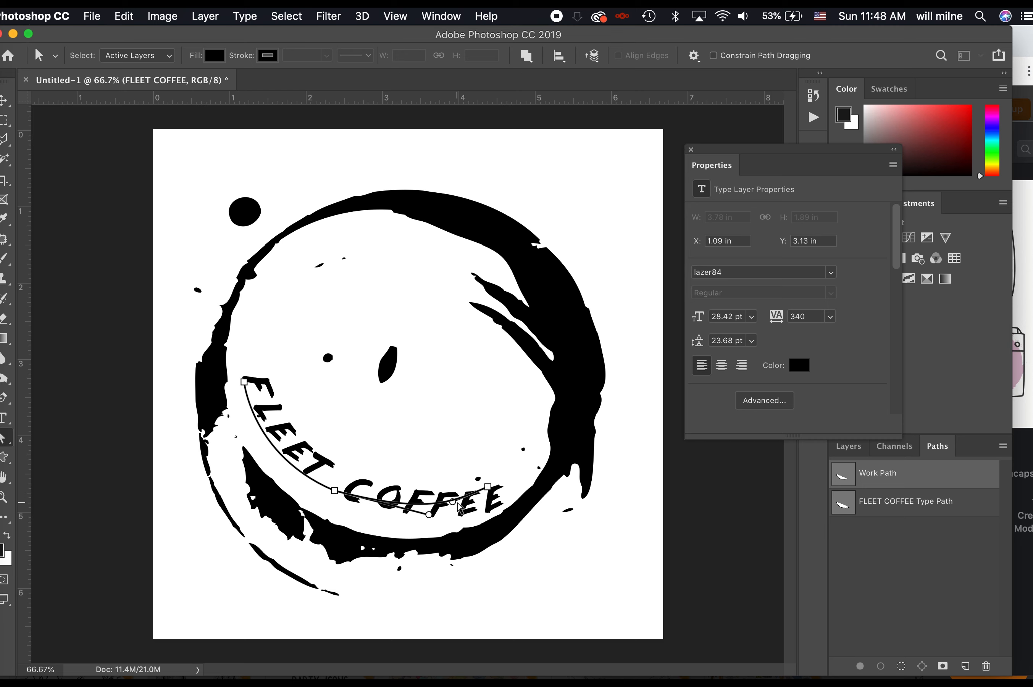
left_click(907, 501)
left_click(508, 513)
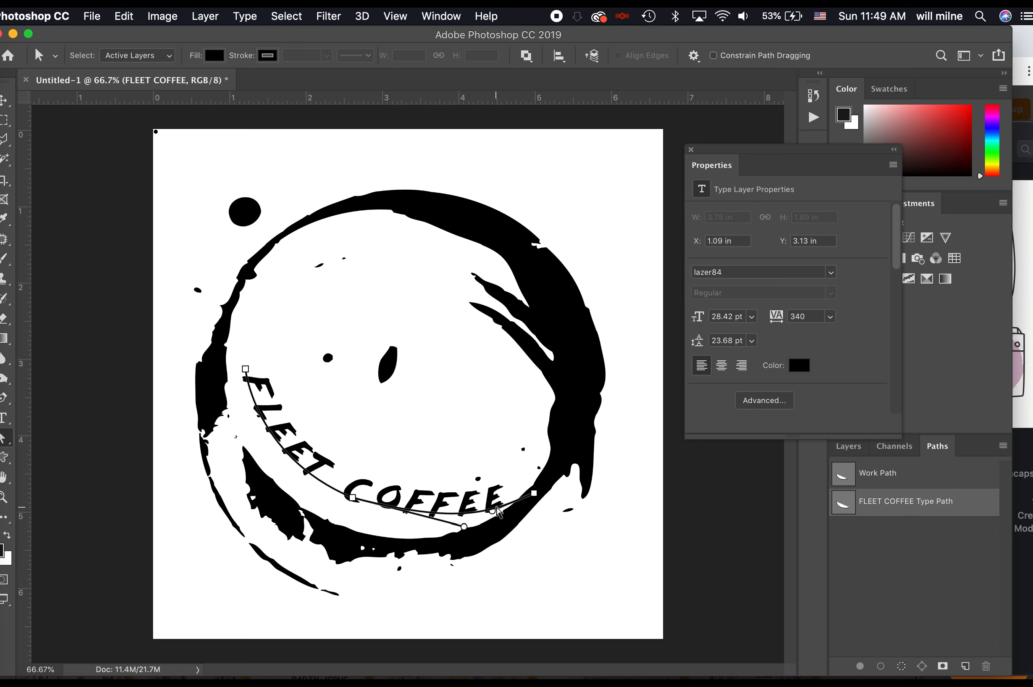
left_click_drag(508, 513, 483, 493)
left_click_drag(351, 497, 341, 511)
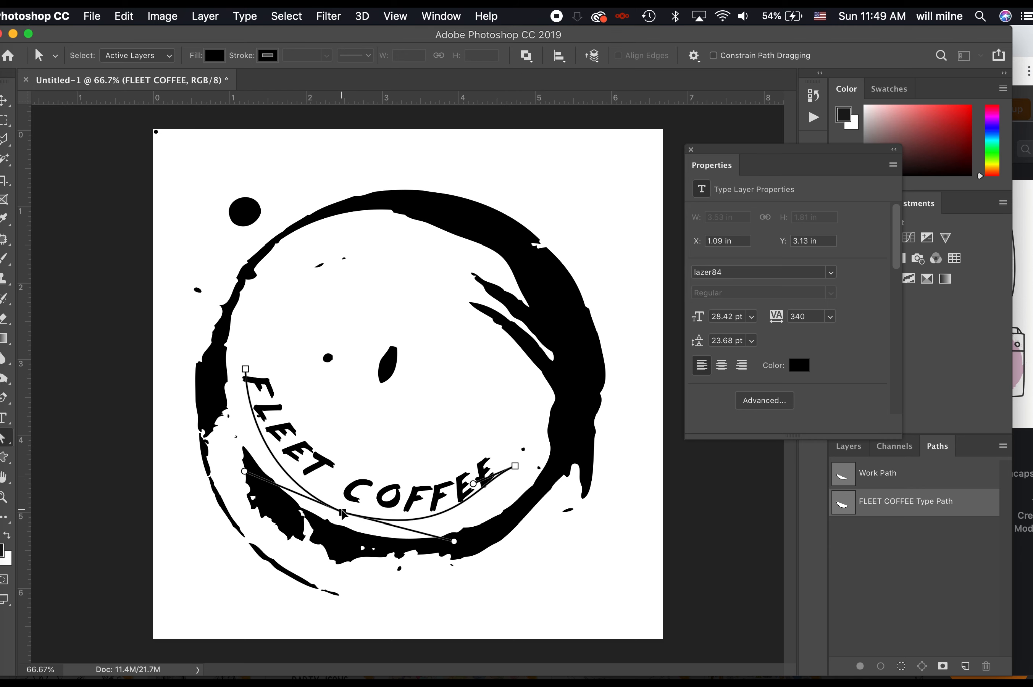
left_click(518, 470)
left_click(502, 474)
left_click_drag(514, 468, 540, 419)
left_click_drag(247, 376, 236, 367)
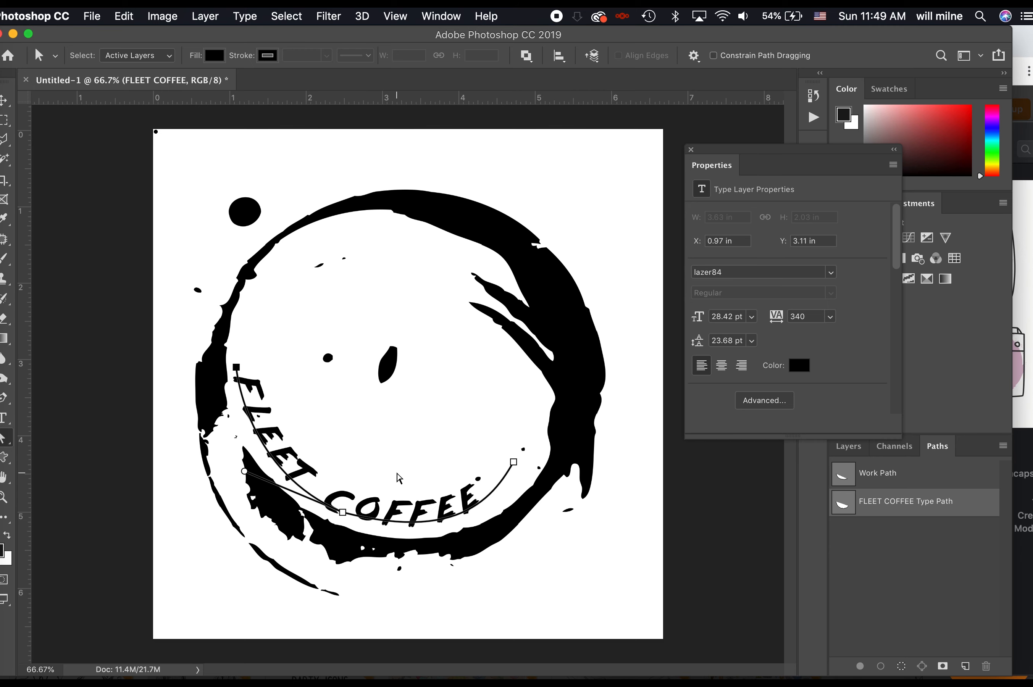
key("Return")
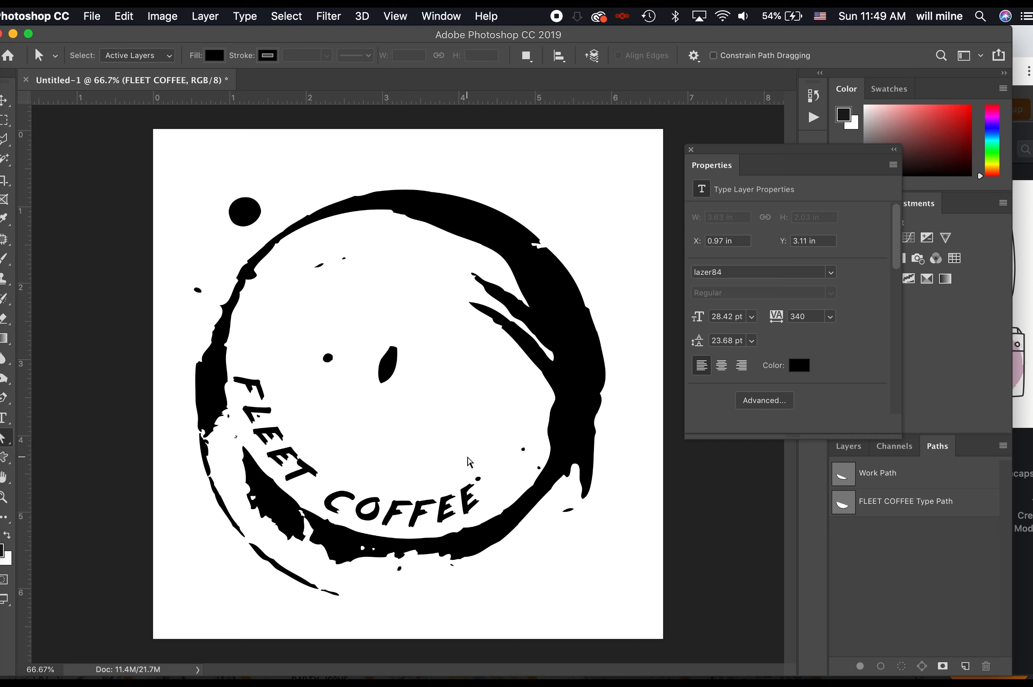
- Rotate FLEET COFFEE about -20° and shift it right into place inside the ring
key("super+t")
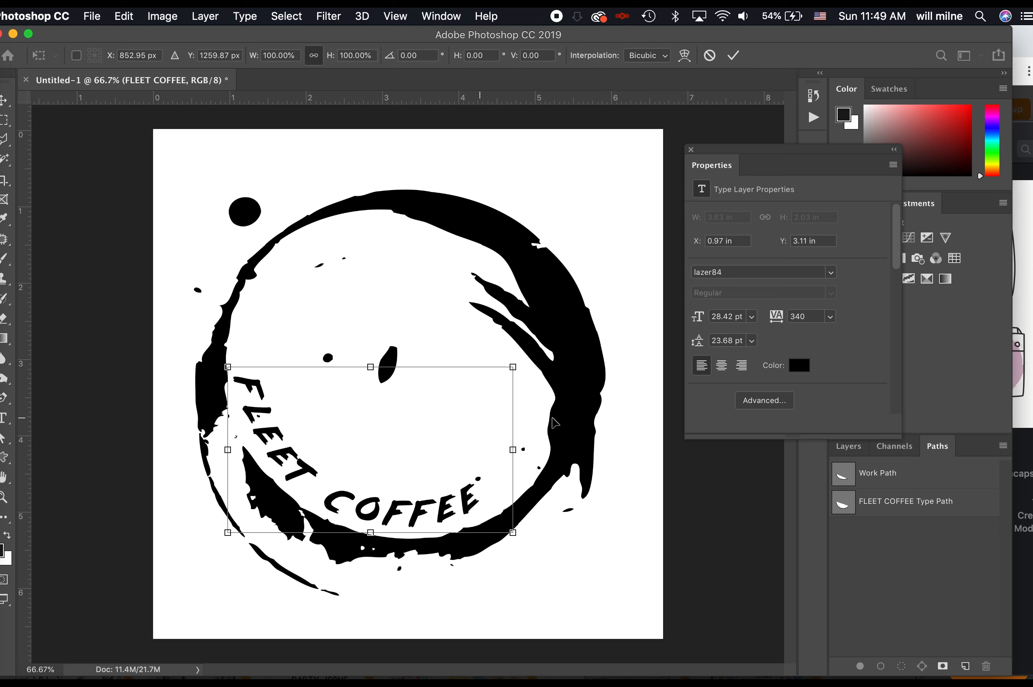
left_click_drag(541, 321, 531, 292)
left_click_drag(411, 485, 454, 486)
left_click_drag(577, 356, 573, 322)
key("Return")
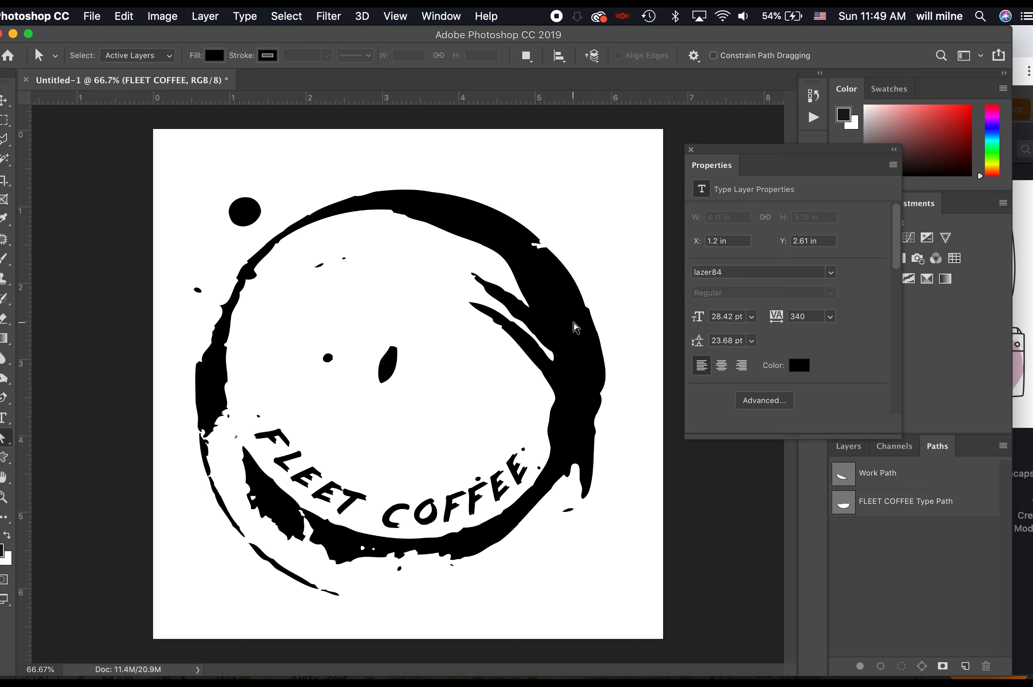
- Deselect the FLEET COFFEE type path so its guide outline no longer shows
left_click(5, 402)
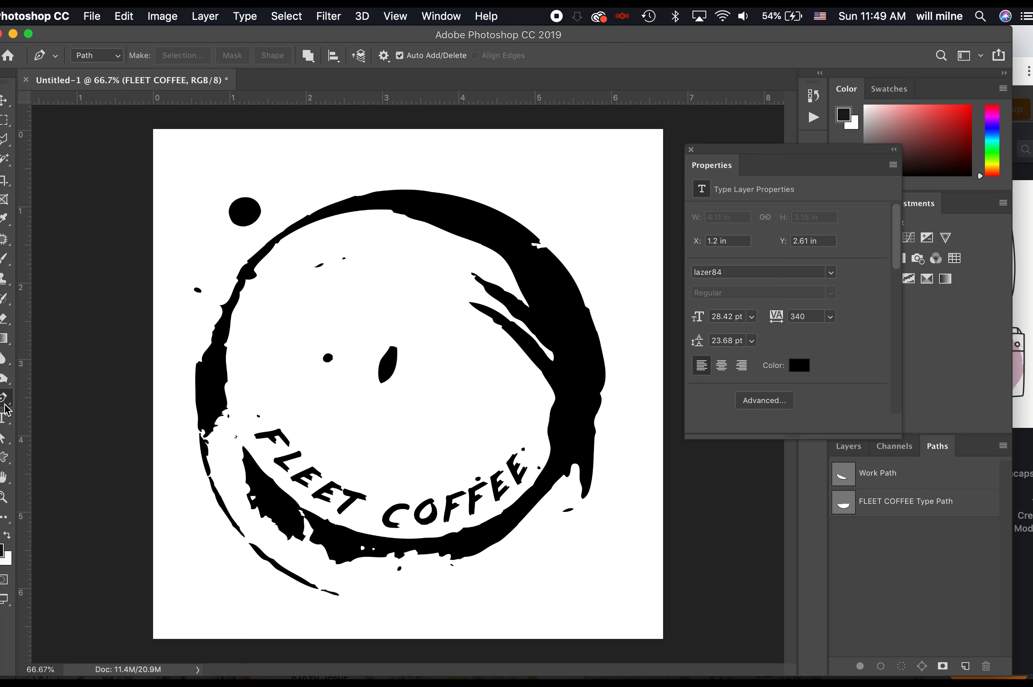
left_click(3, 441)
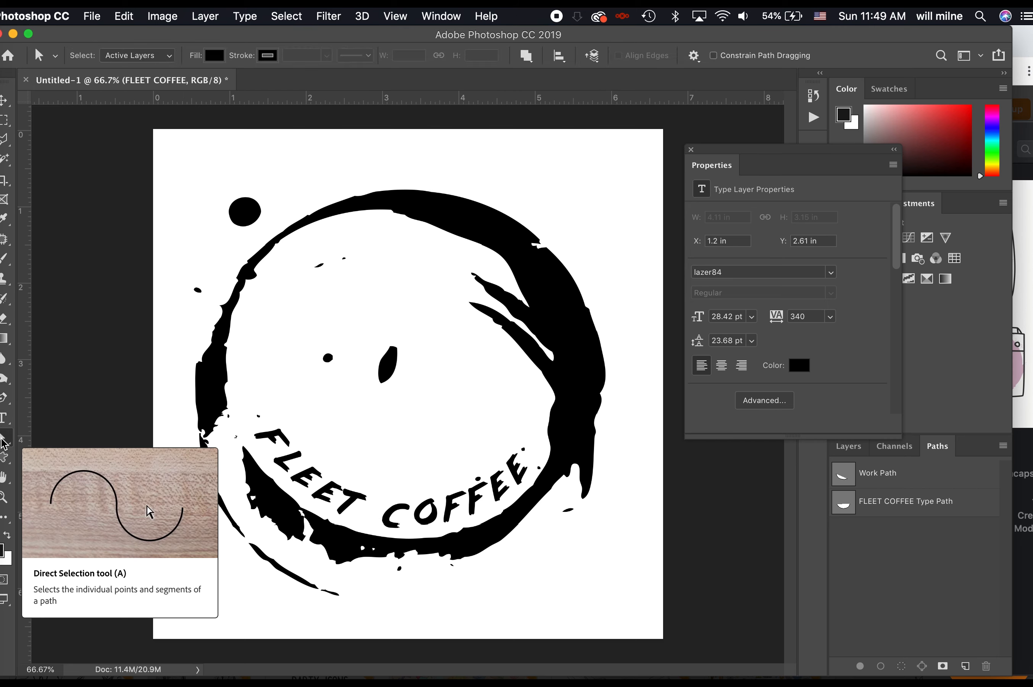
left_click(5, 461)
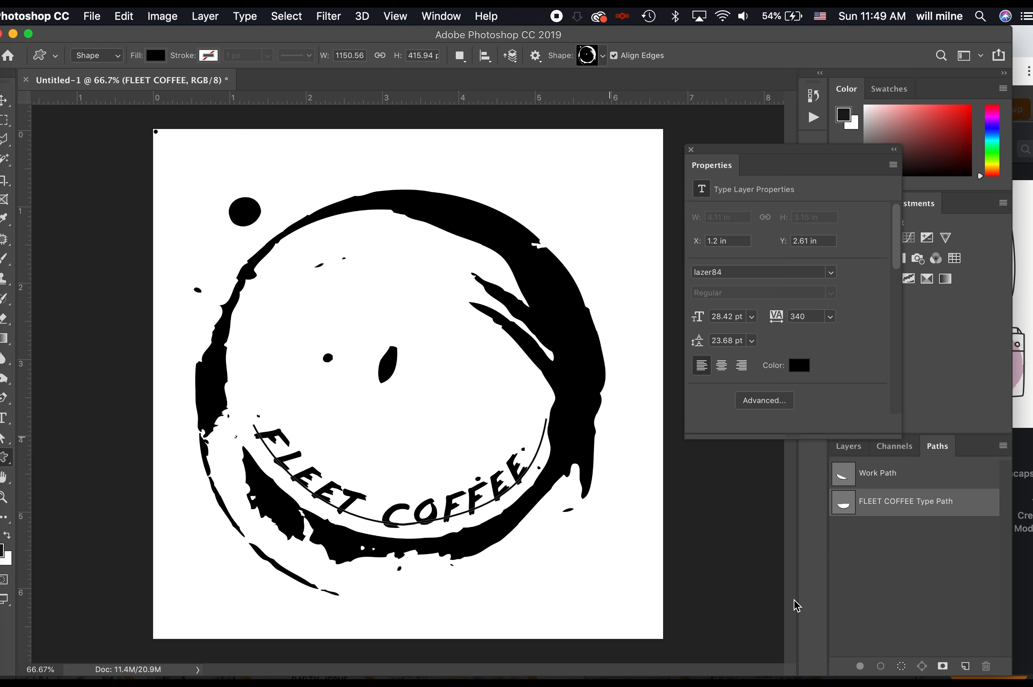
left_click(930, 594)
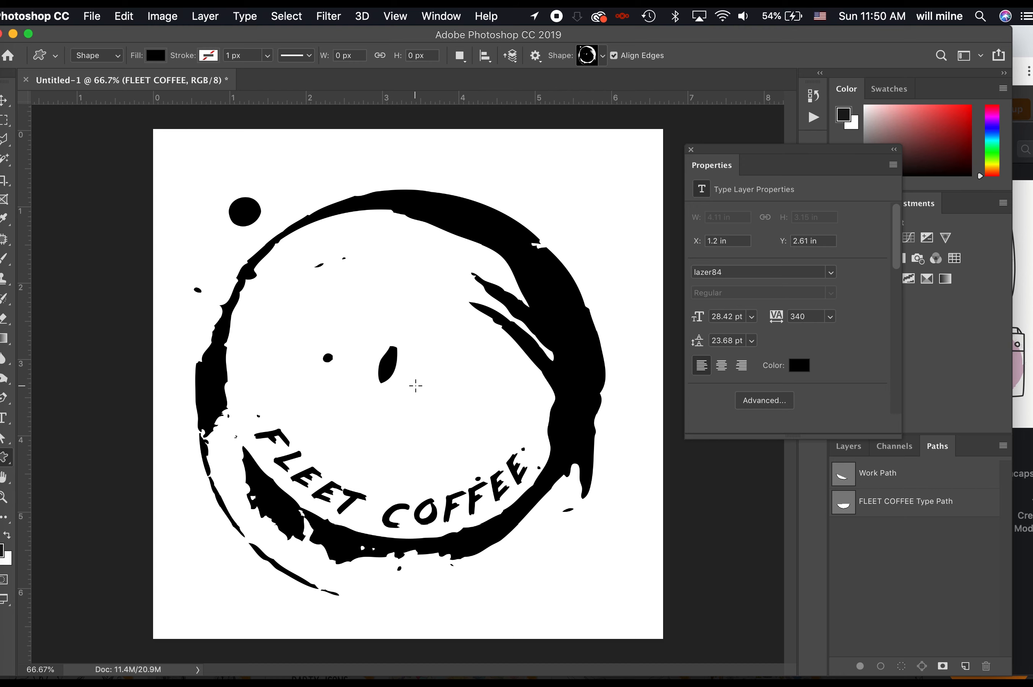
key("super+Tab")
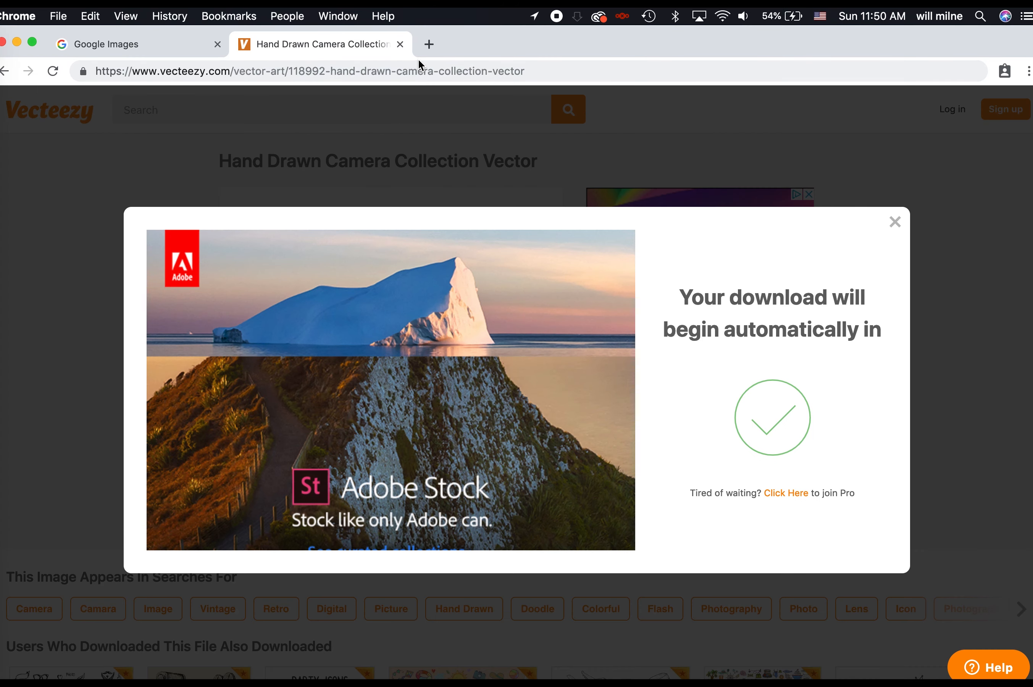
- Search Google Images for 'COFFEE MUG icon'
left_click(415, 68)
type("COFFEE MUG")
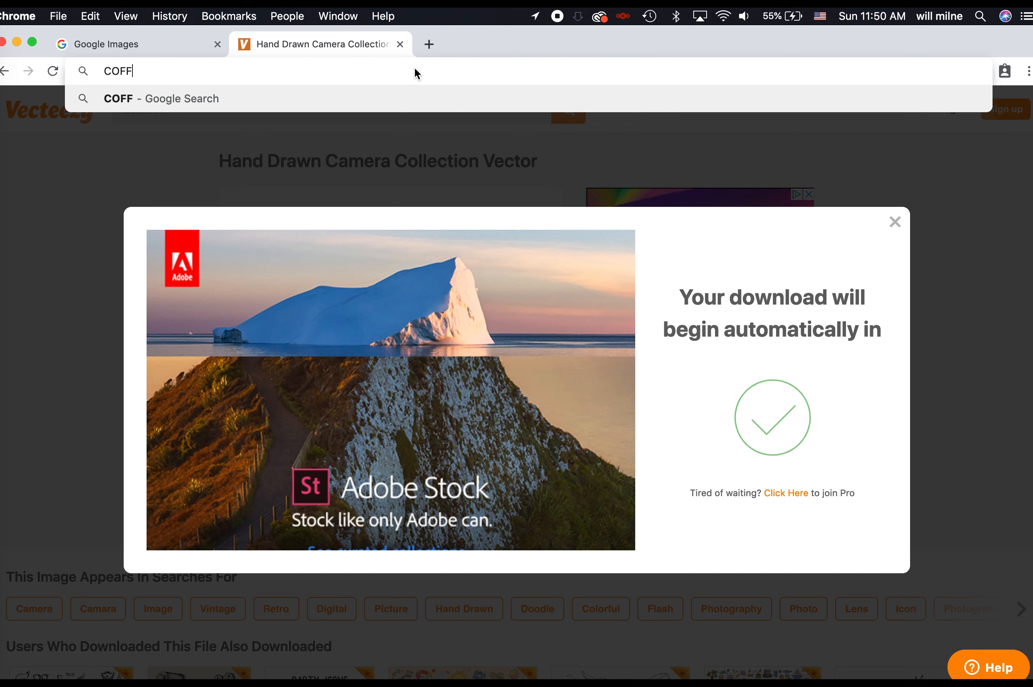
key("Return")
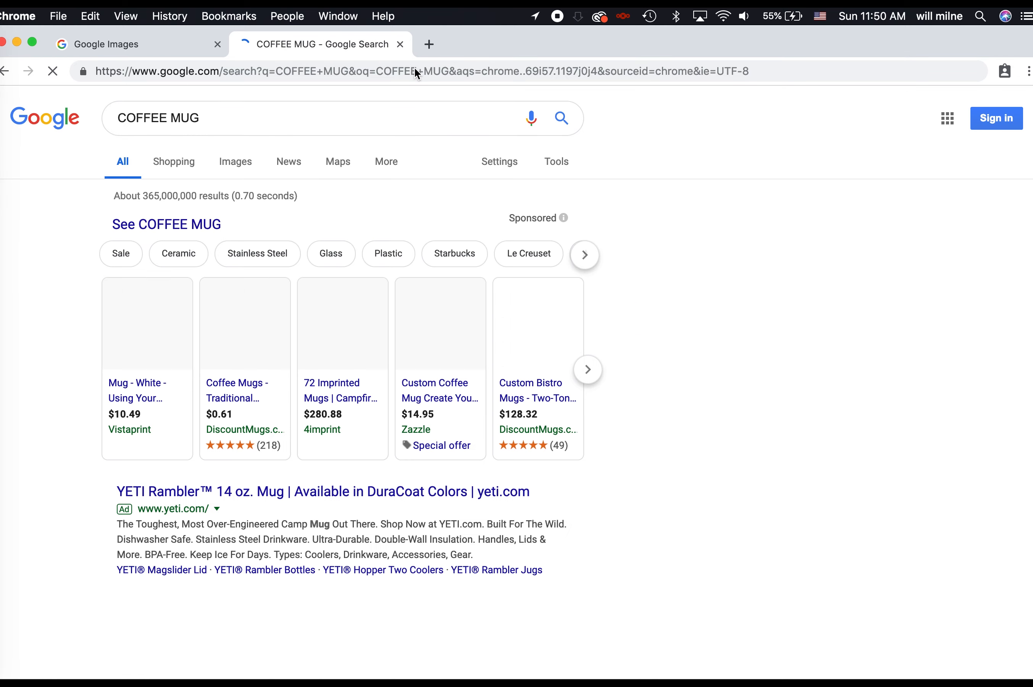
left_click(248, 121)
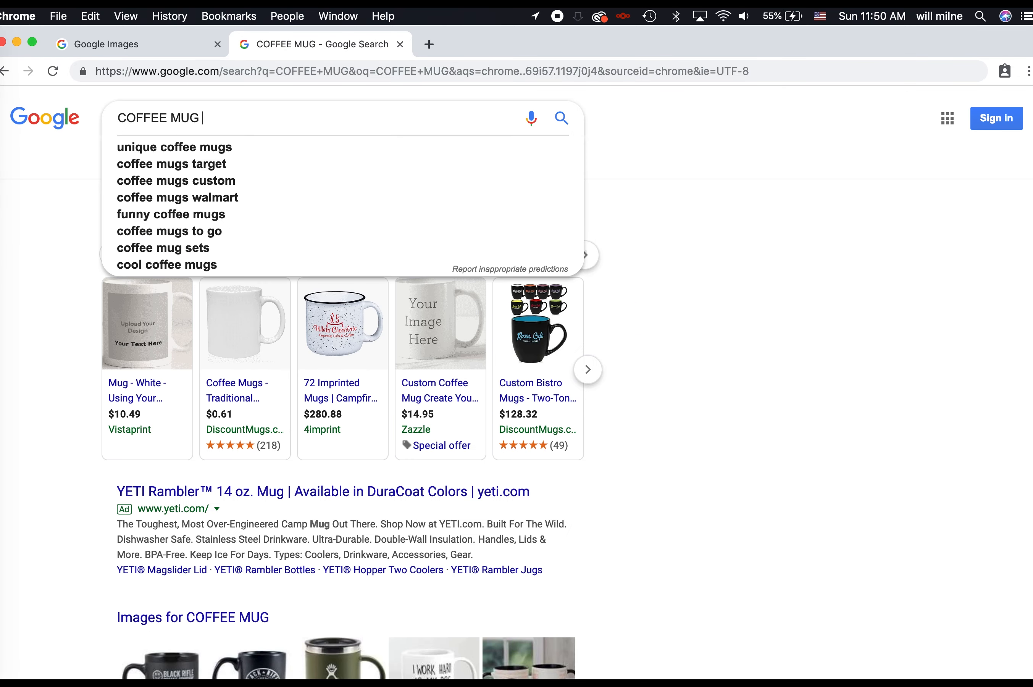
type("v")
key("BackSpace")
type("icon")
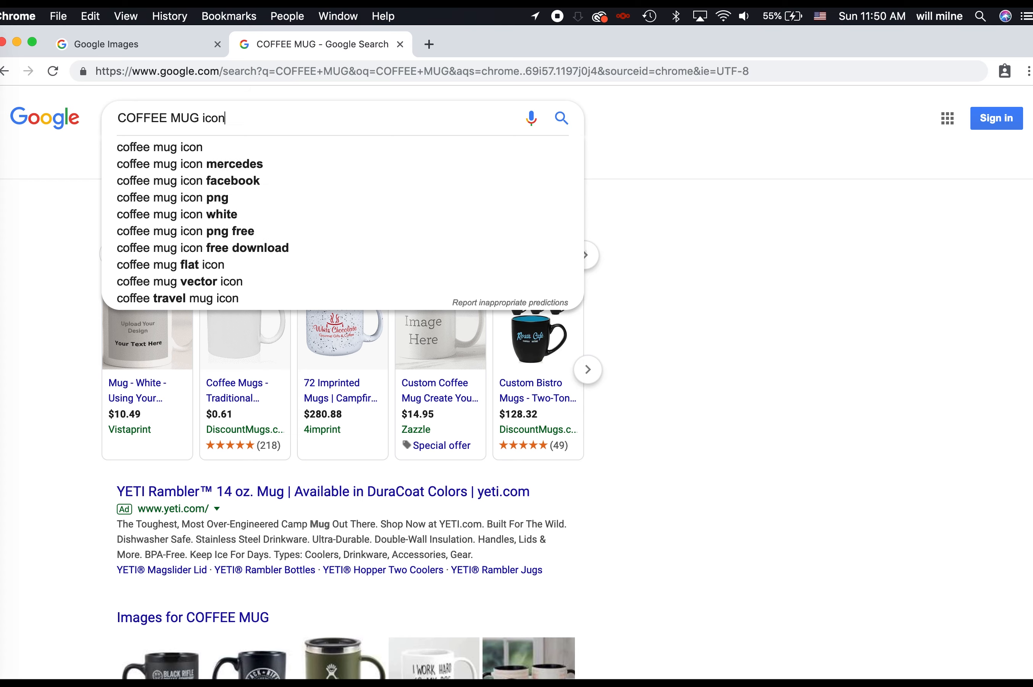
key("Return")
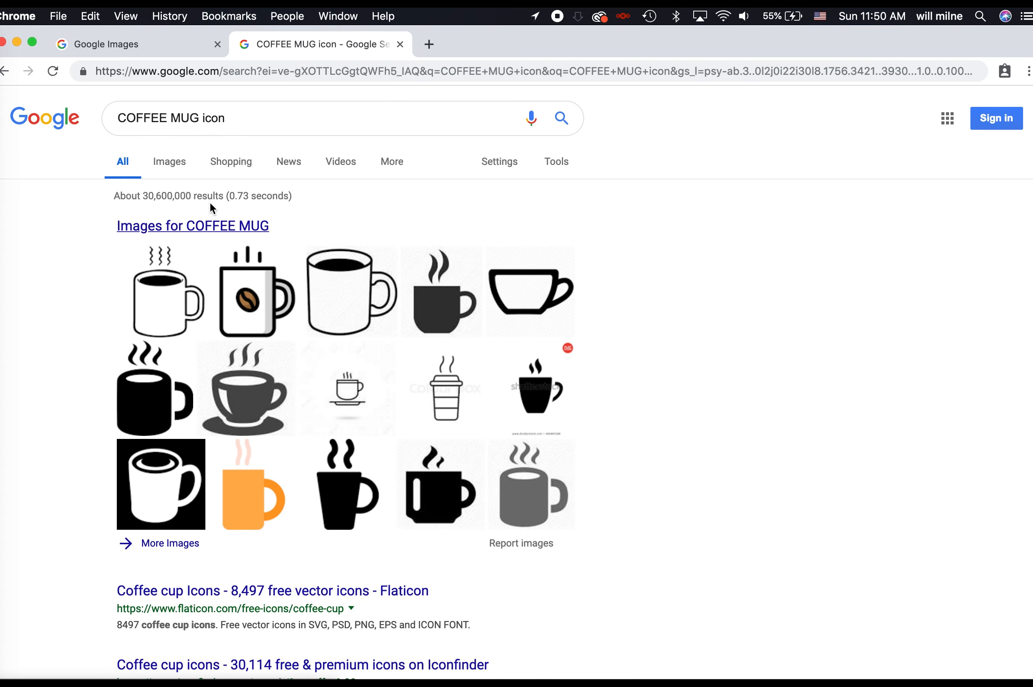
left_click(176, 165)
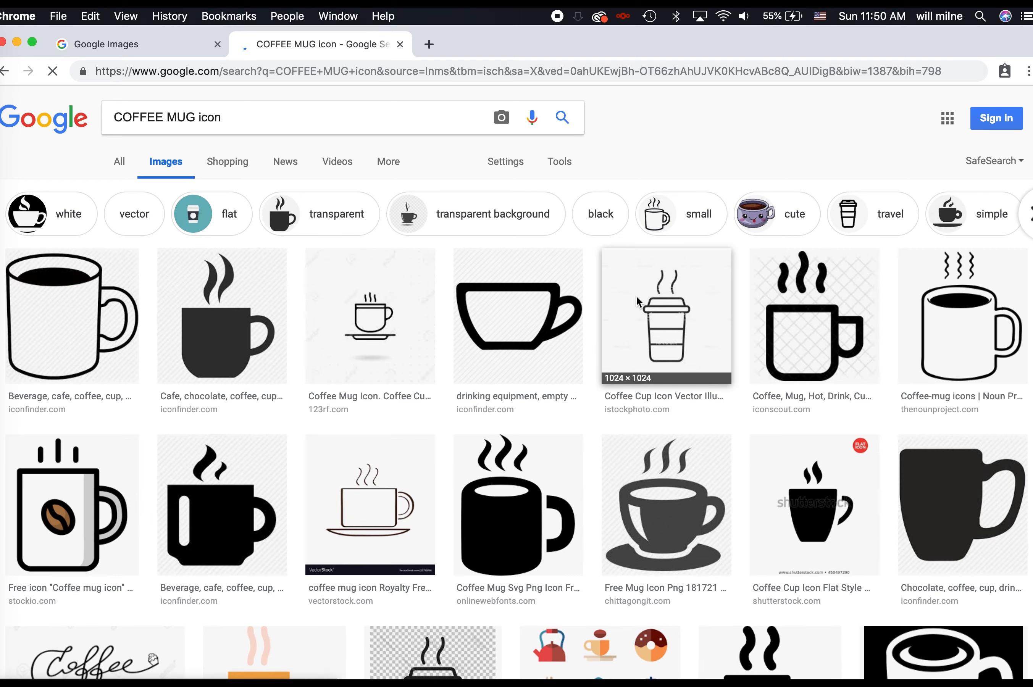
- Copy the Free Clipart black coffee cup image and paste it into the Photoshop logo
scroll(572, 455, "down", 2)
scroll(577, 441, "down", 5)
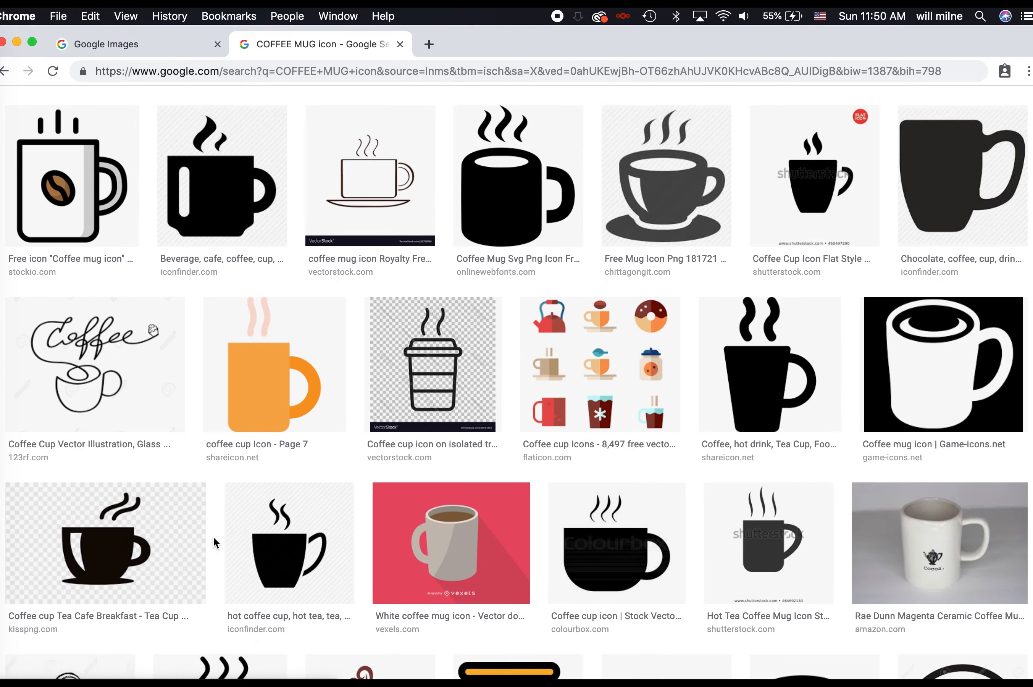
left_click(598, 536)
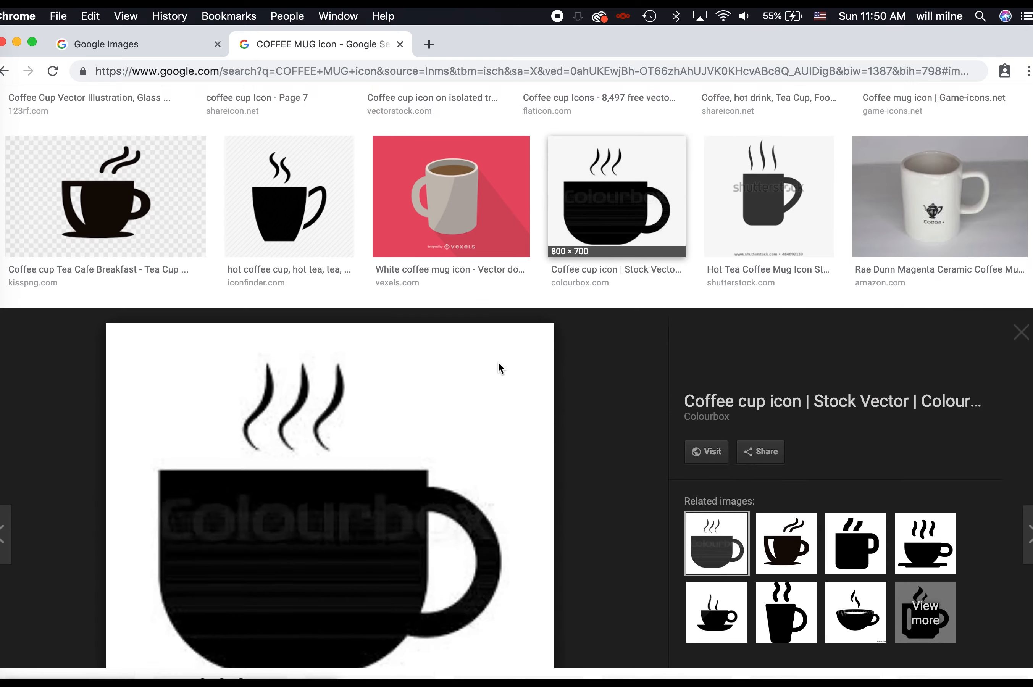
right_click(340, 392)
left_click(618, 331)
scroll(617, 330, "down", 10)
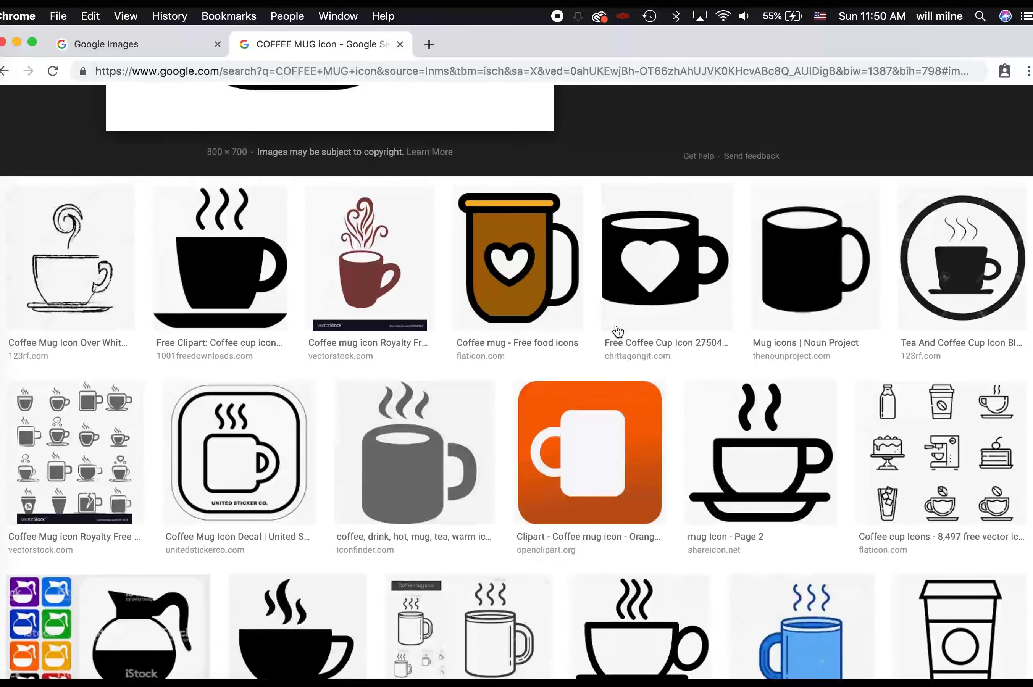
left_click(231, 284)
right_click(422, 400)
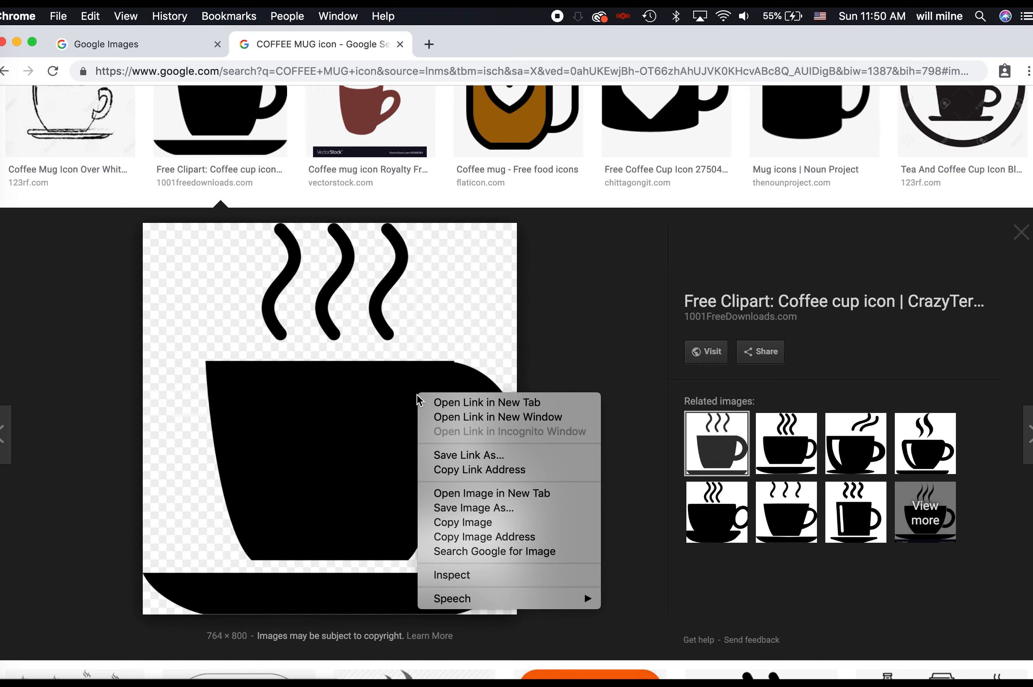
left_click(444, 524)
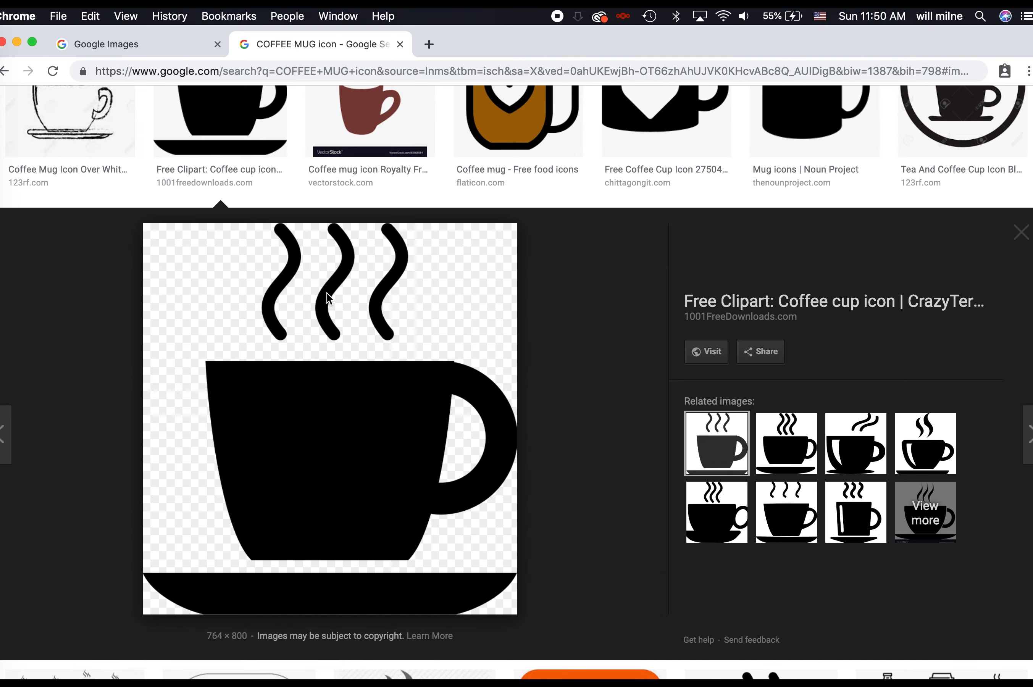
left_click(1, 403)
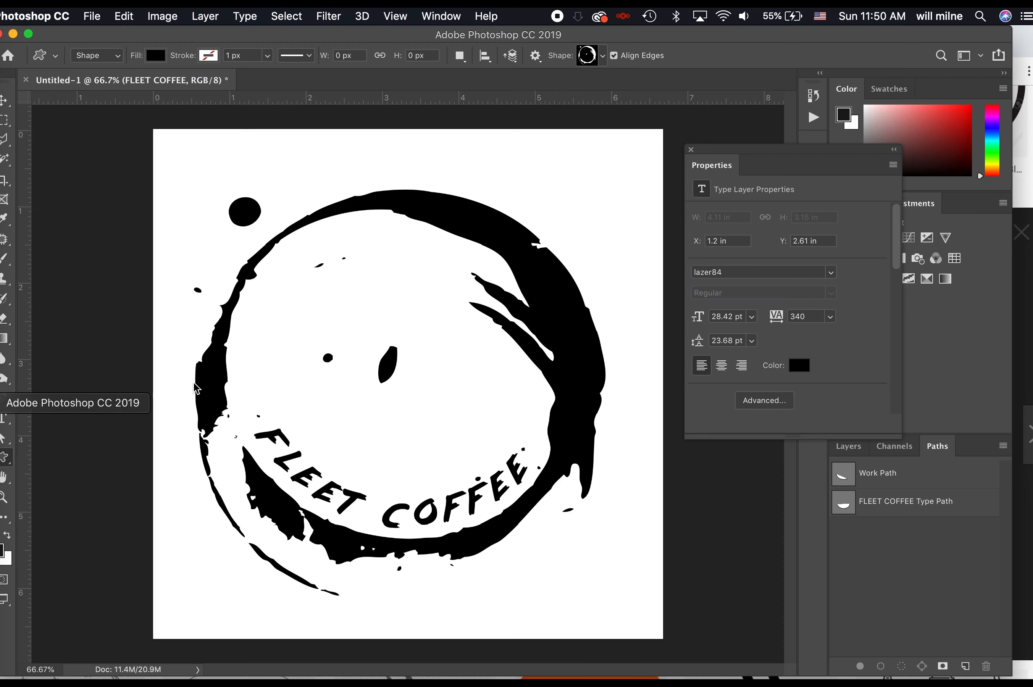
key("super+v")
- Commit the pasted cup and select only the cup body with a Contiguous Magic Wand
key("super+t")
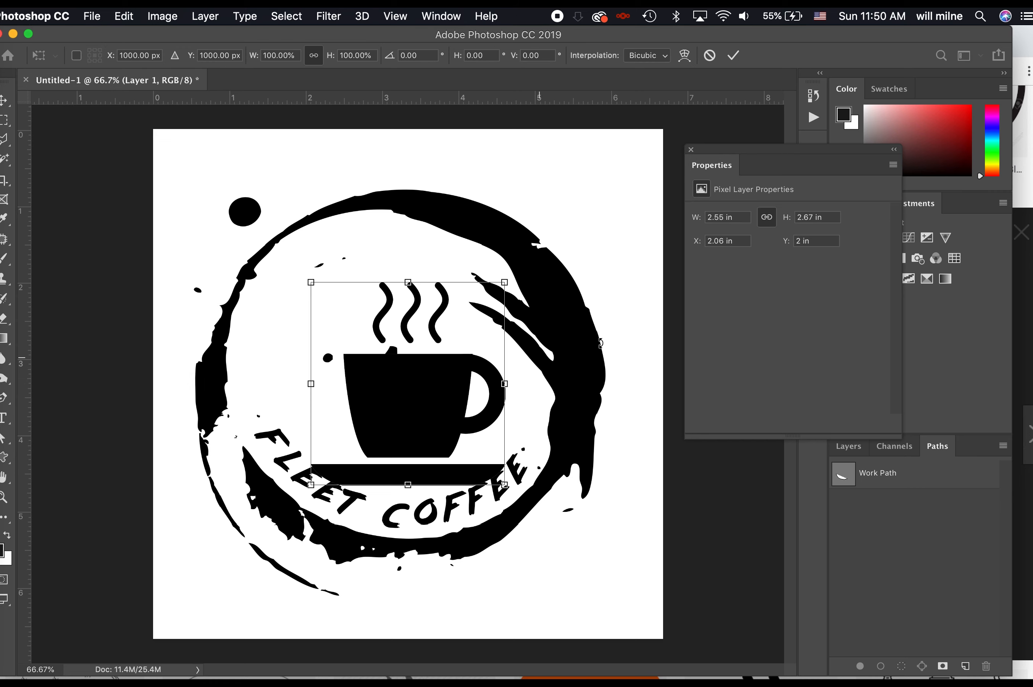
key("Return")
left_click(6, 160)
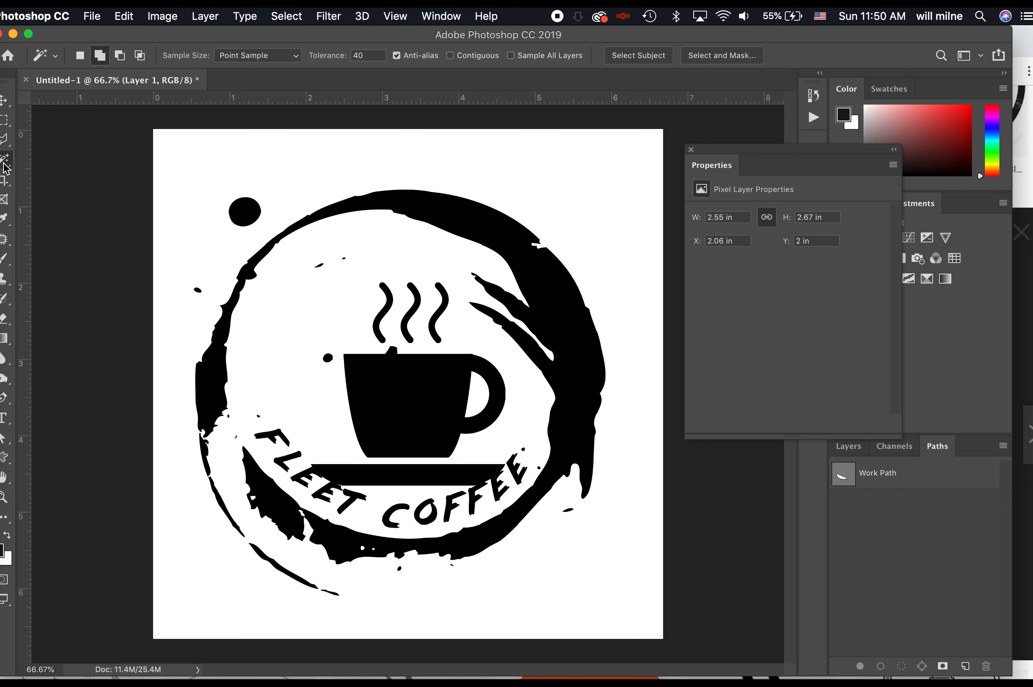
left_click(398, 411)
key("super+d")
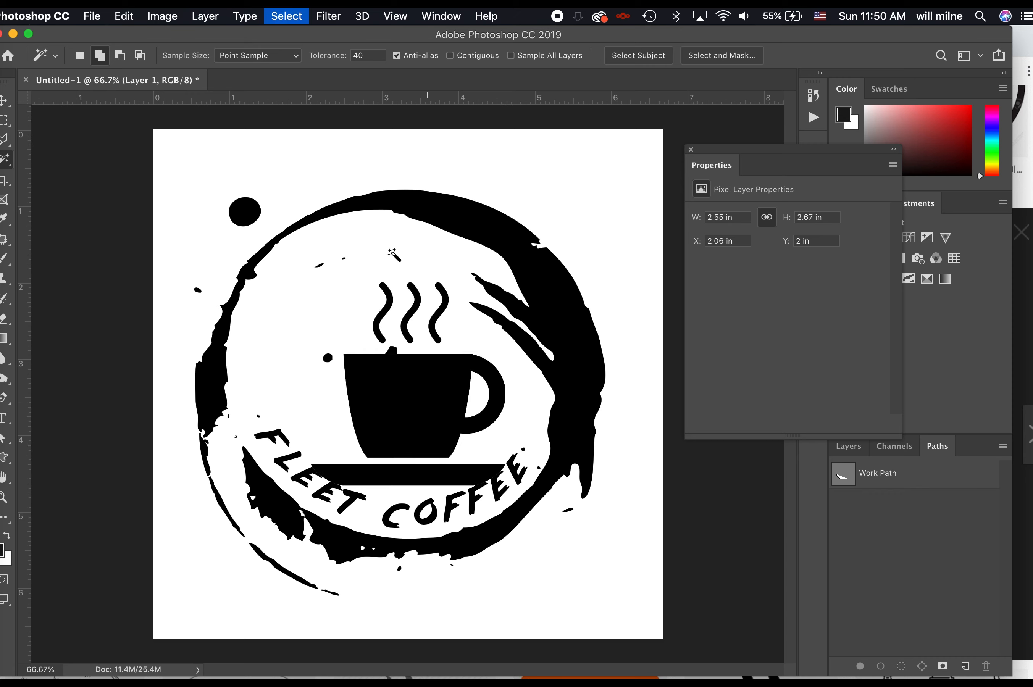
left_click(451, 56)
left_click(432, 438)
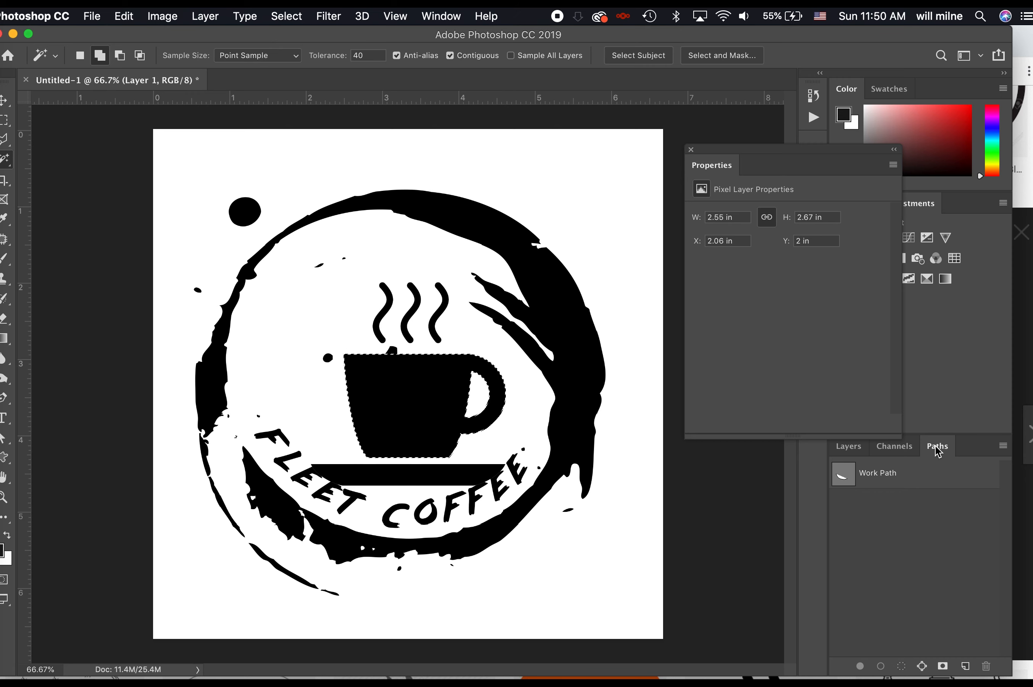
- Mask Layer 1 to the cup, apply the mask, and load the cup's pixels as a selection
left_click(855, 448)
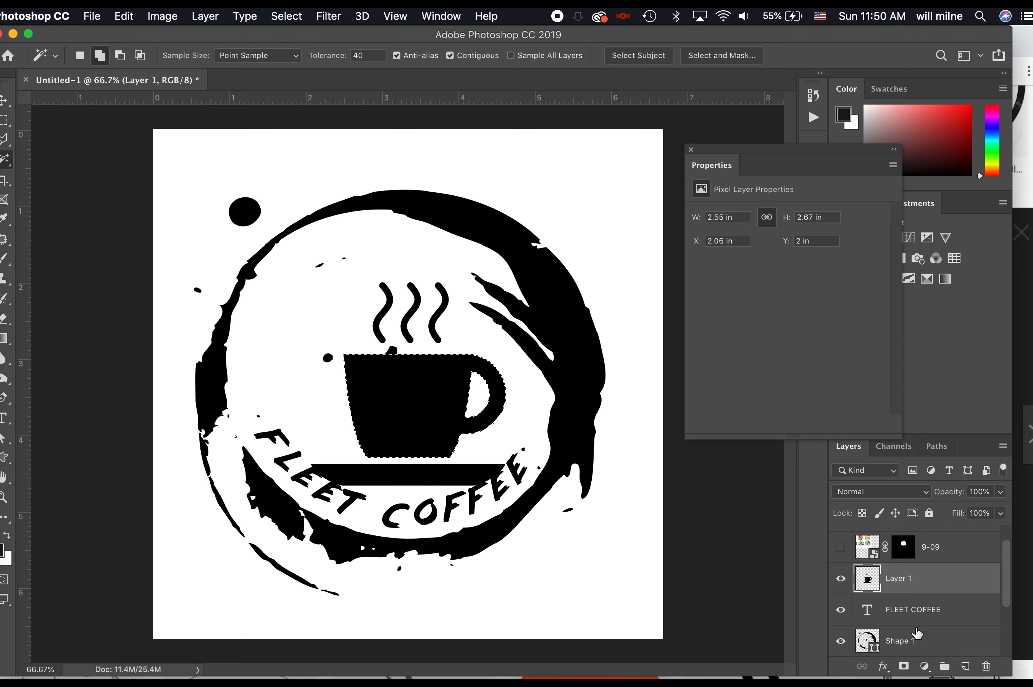
left_click(903, 666)
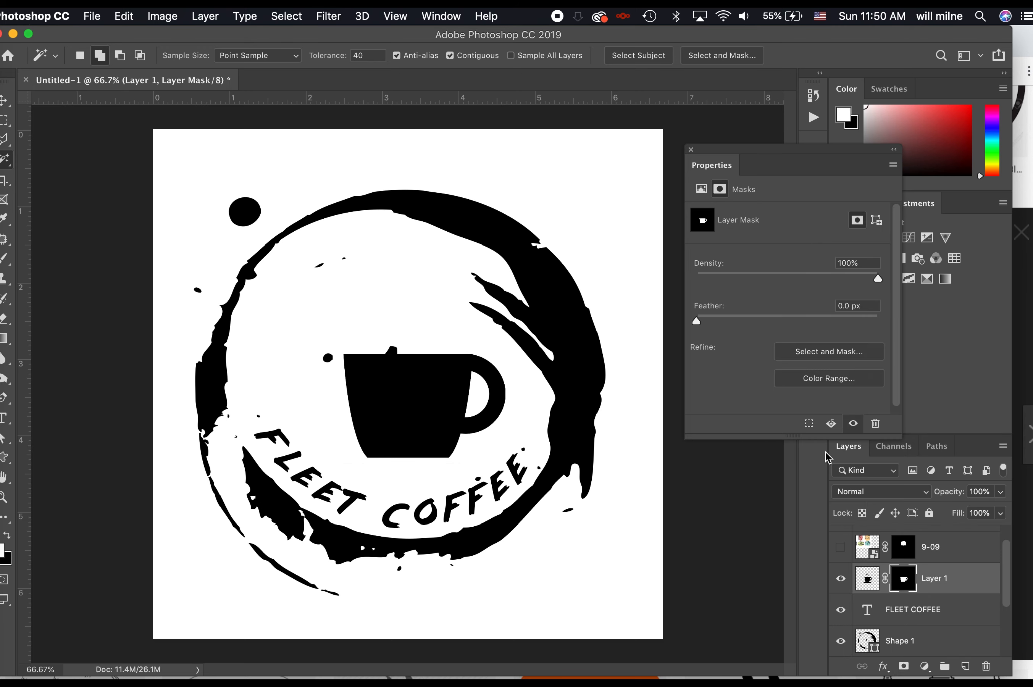
right_click(904, 584)
left_click(823, 588)
left_click(869, 579, "super")
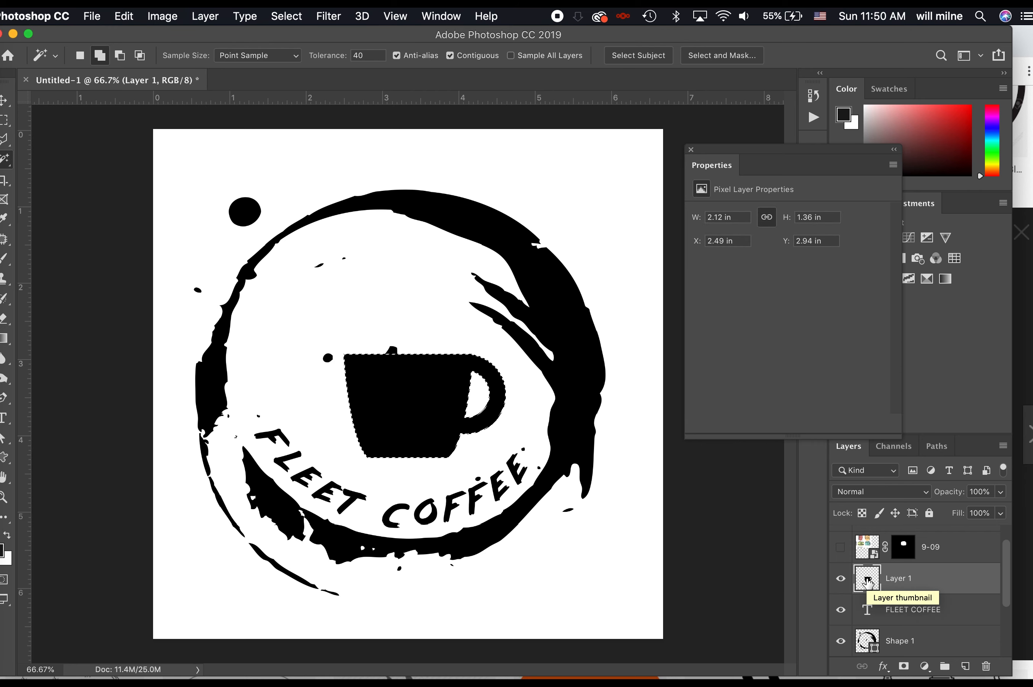
left_click(936, 446)
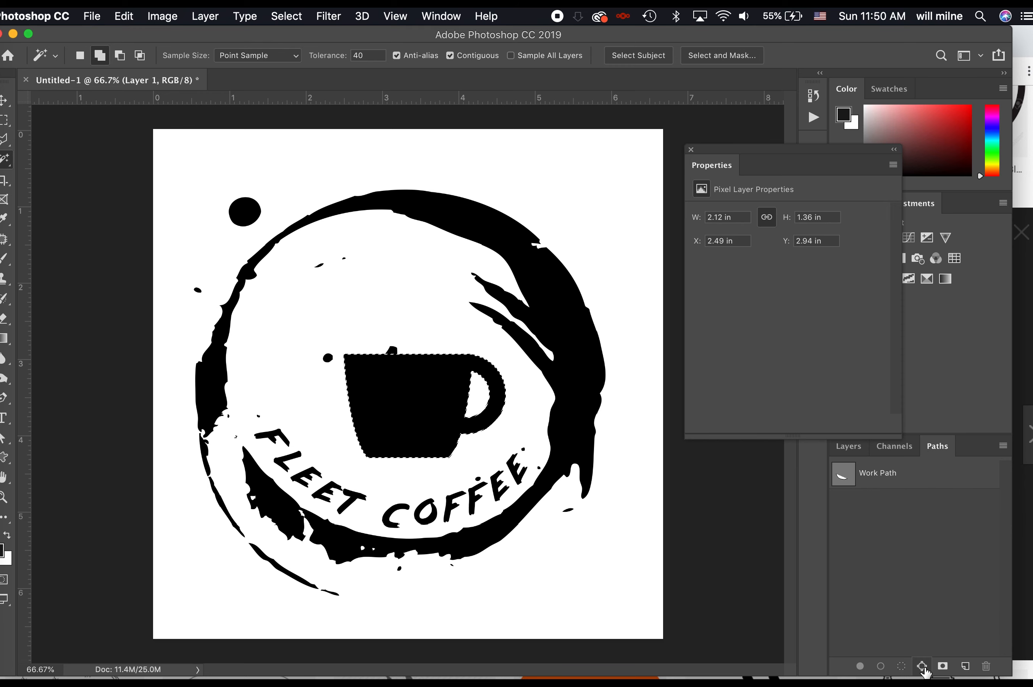
- Close the Properties panel, restore the Paths panel, and make a Work Path from the cup selection
left_click(445, 17)
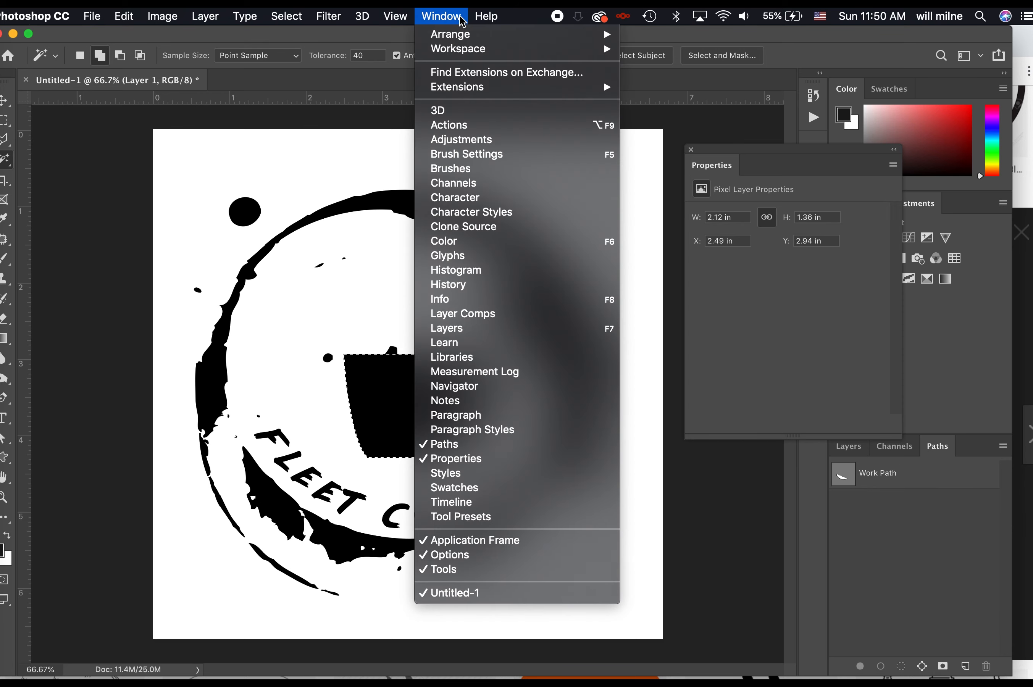
left_click(462, 444)
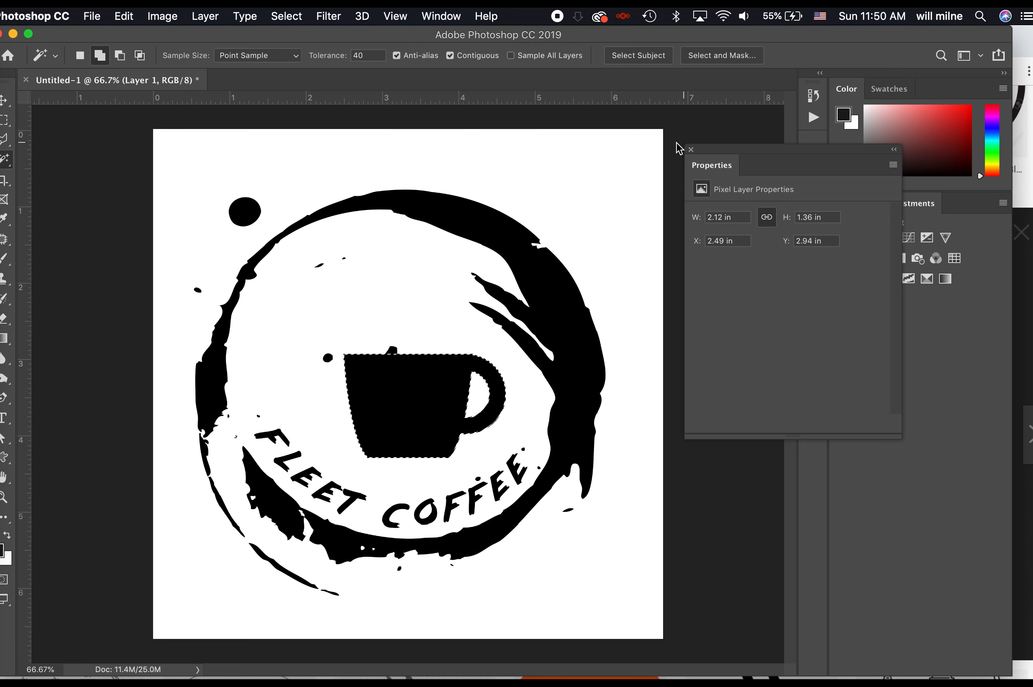
left_click(691, 150)
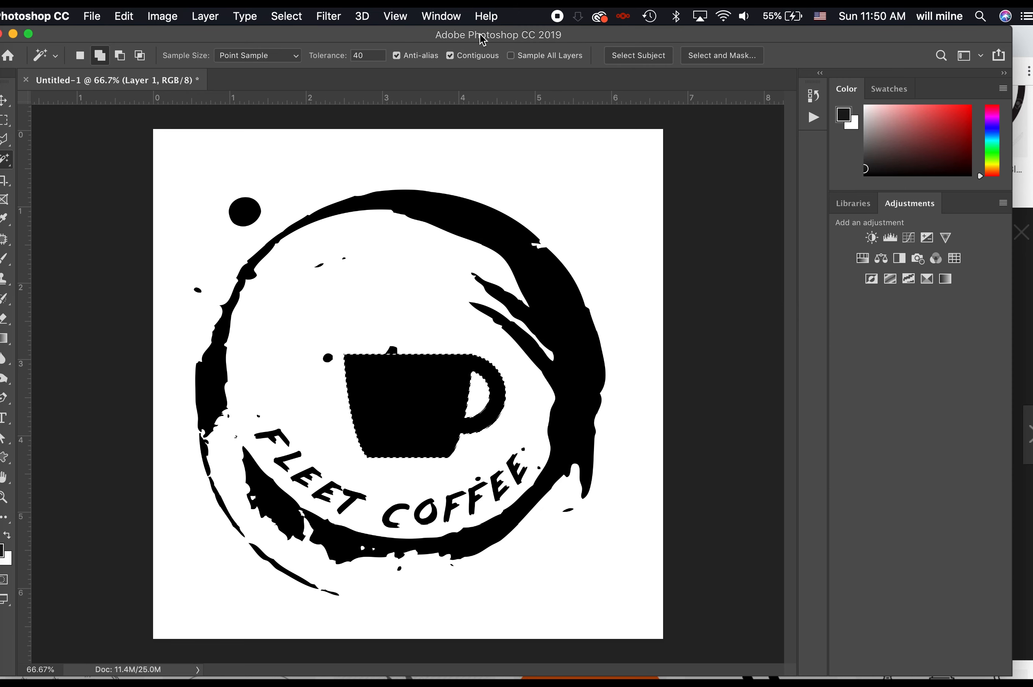
left_click(455, 16)
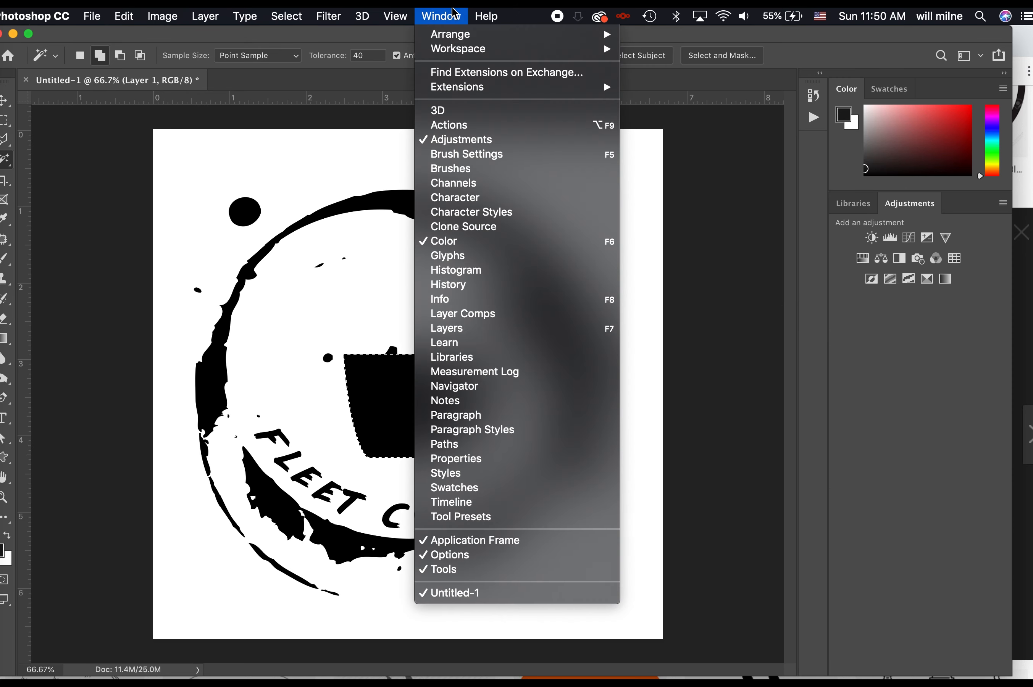
left_click(465, 444)
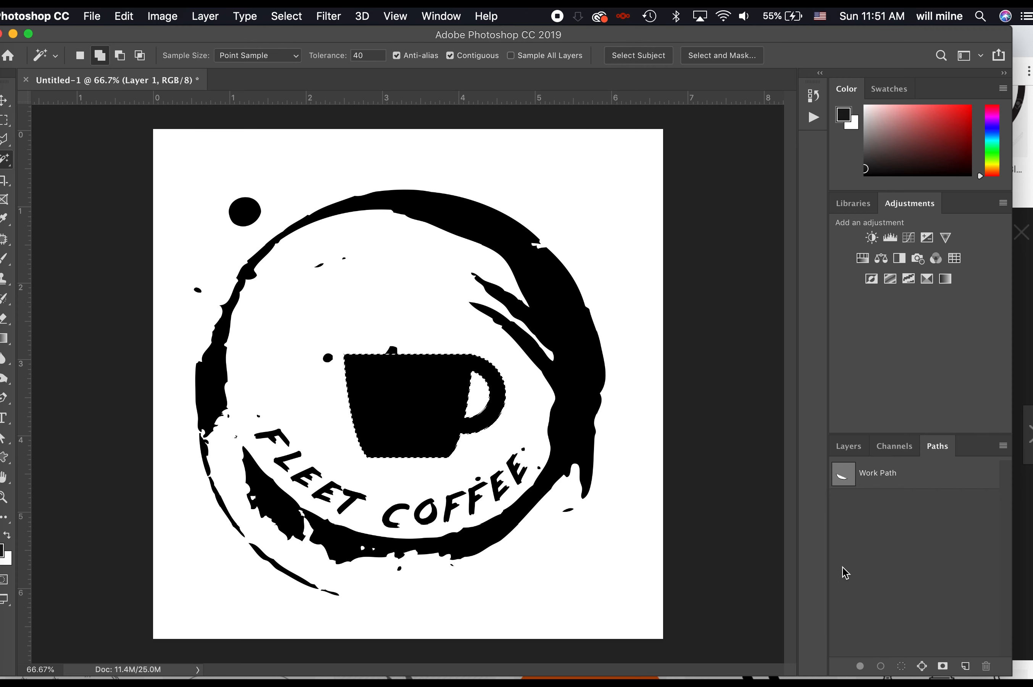
left_click(922, 666)
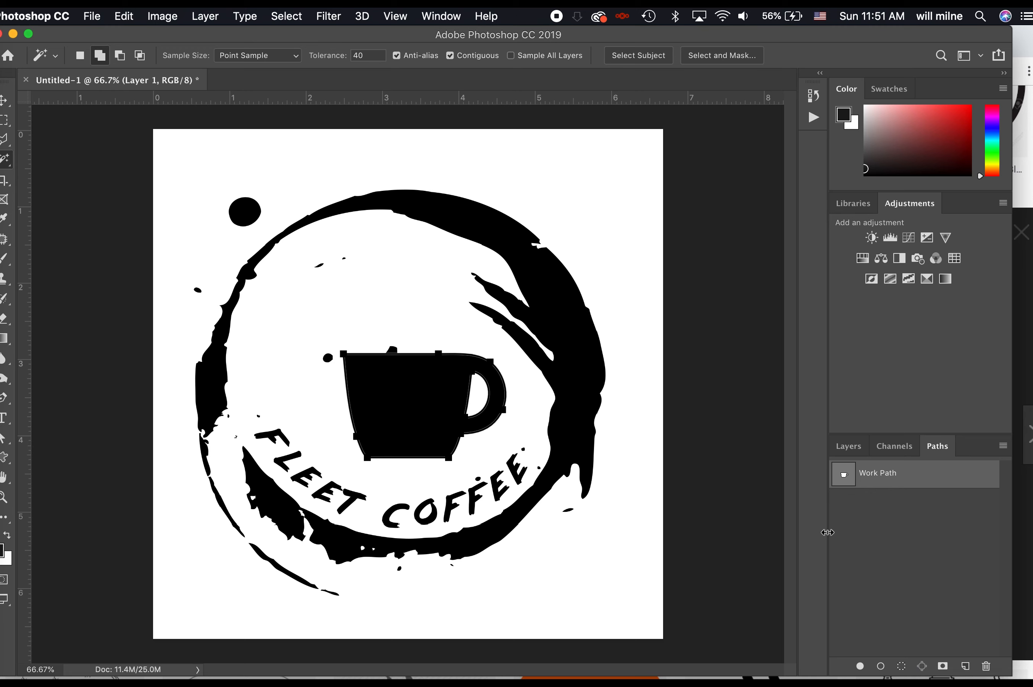
- Hide the raster cup on Layer 1, leaving only its outline path visible
left_click(6, 106)
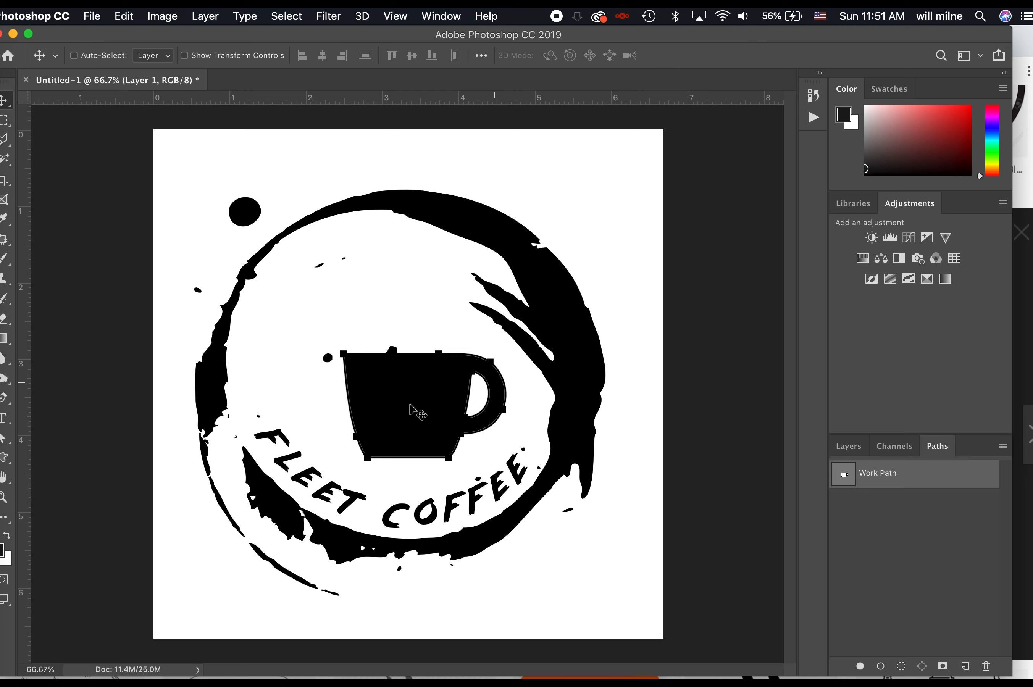
left_click(849, 446)
left_click_drag(424, 383, 401, 360)
key("super+z")
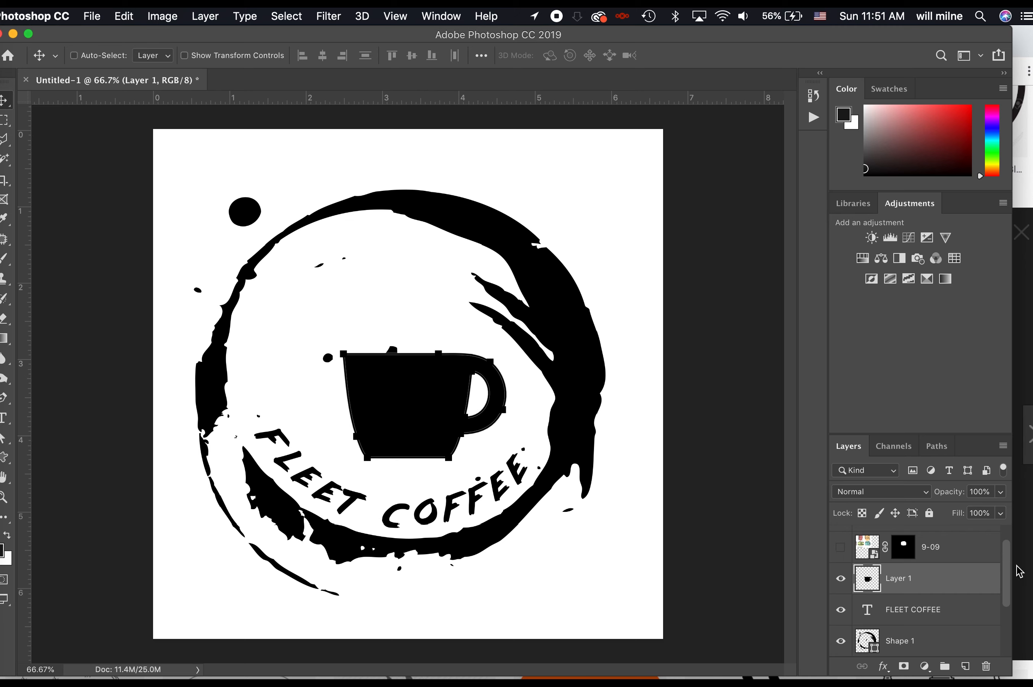
left_click(841, 578)
left_click(937, 446)
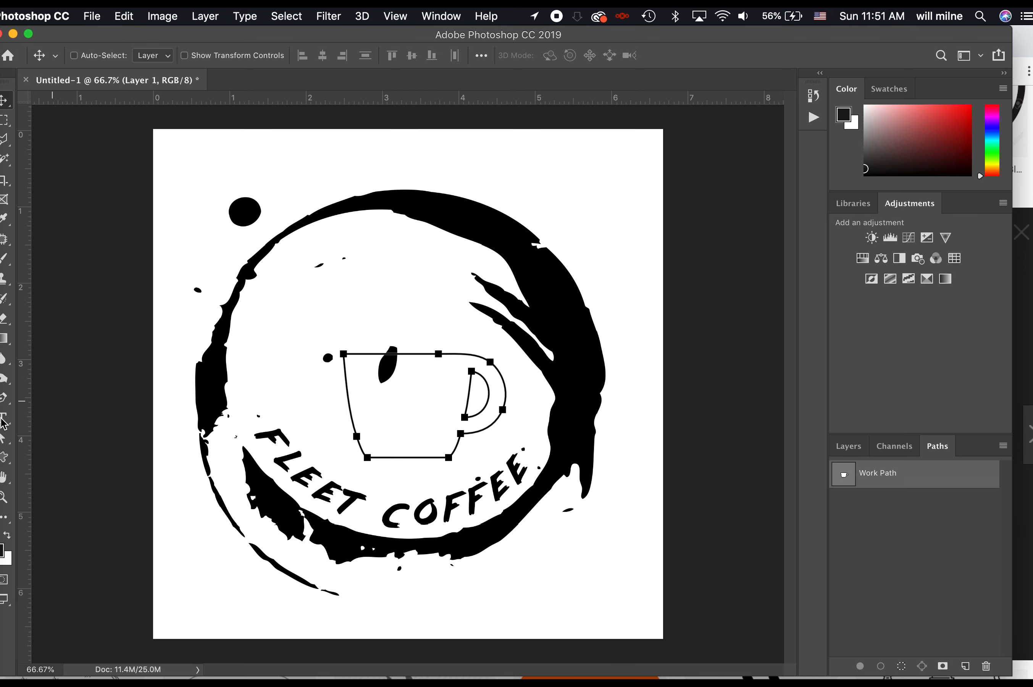
- Shift the cup outline up-left, move the handle's inner anchor left, and raise the top-left corner
left_click(2, 438)
left_click(57, 435)
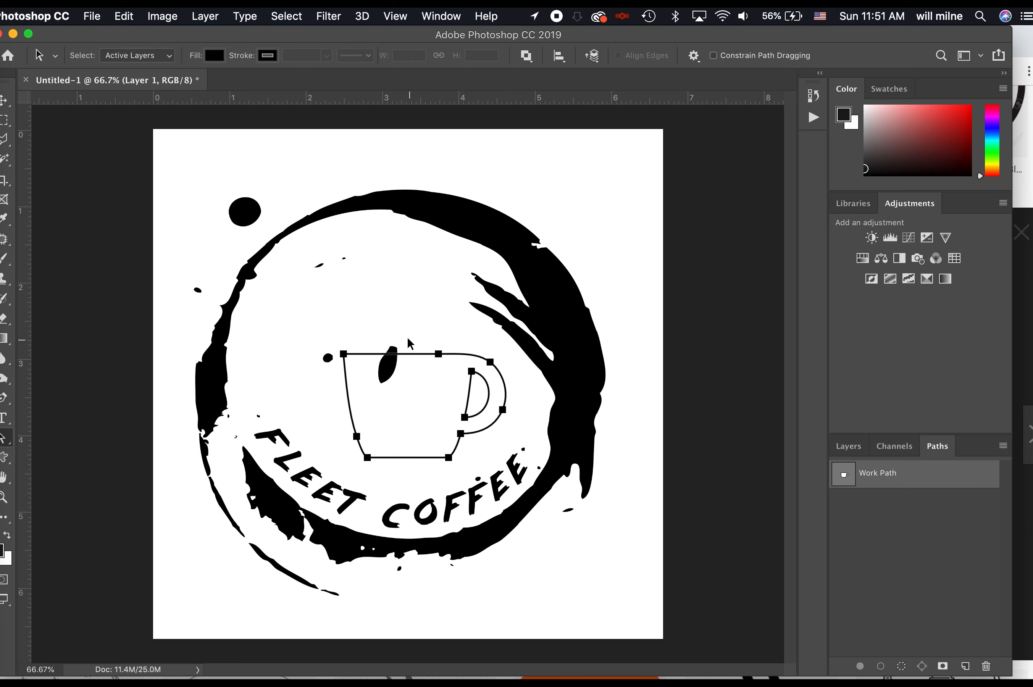
left_click_drag(416, 358, 386, 332)
left_click(4, 438)
left_click(73, 454)
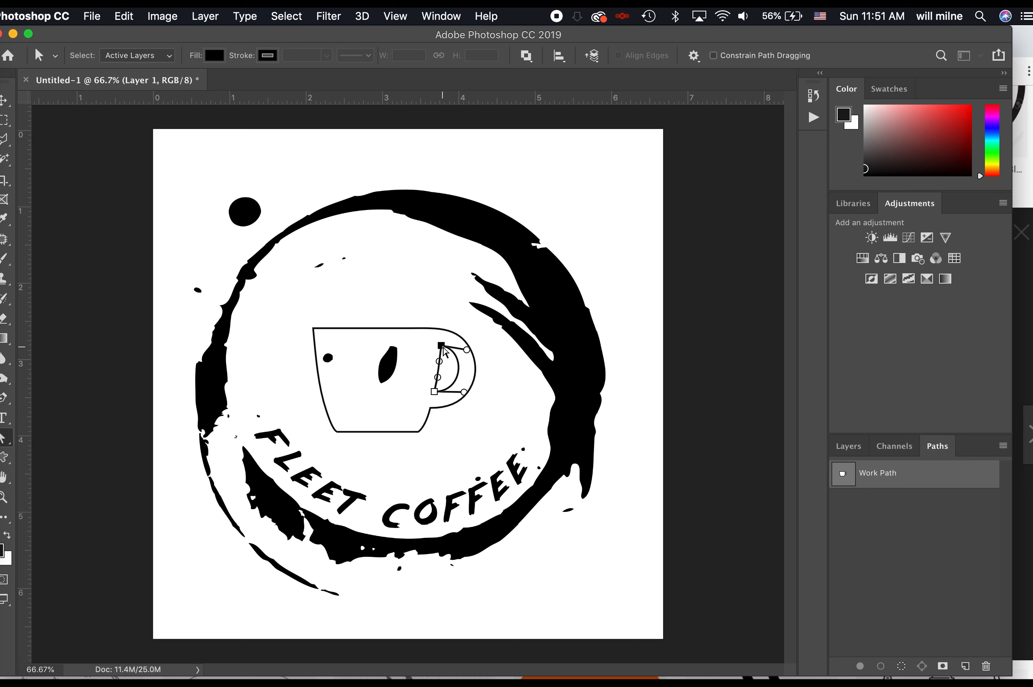
left_click_drag(442, 346, 434, 345)
left_click(434, 392)
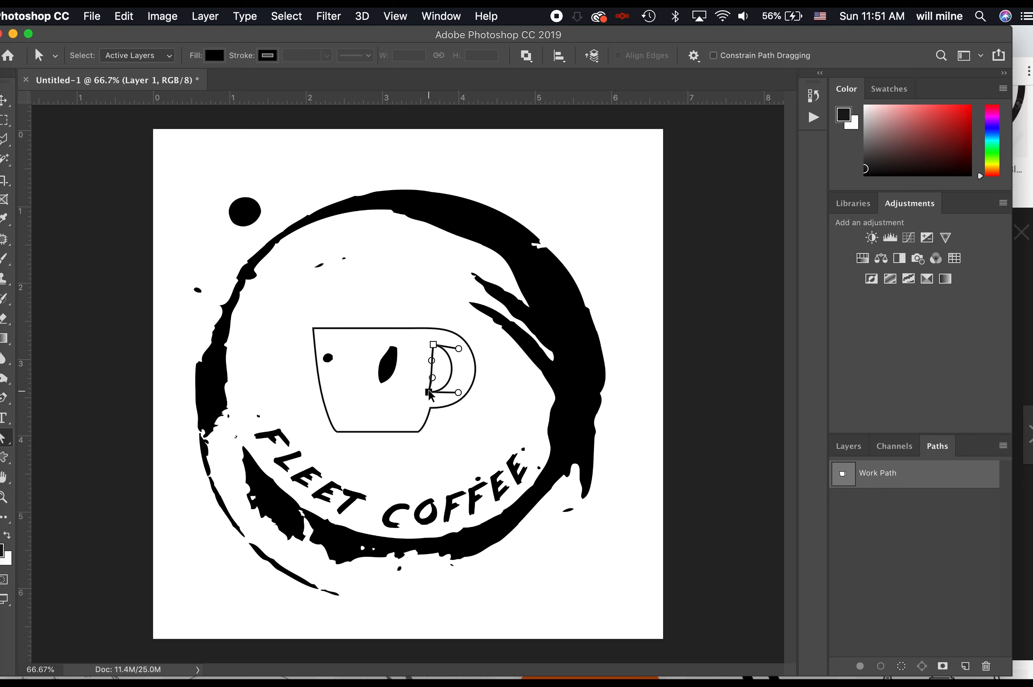
left_click(487, 371)
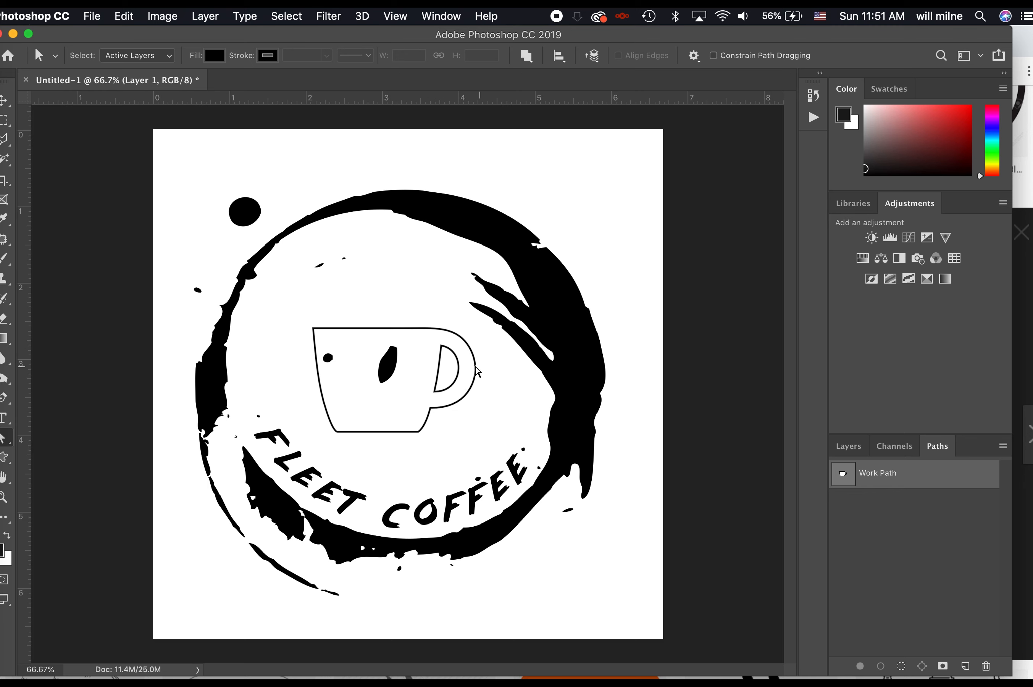
left_click(329, 331)
left_click_drag(313, 328, 313, 317)
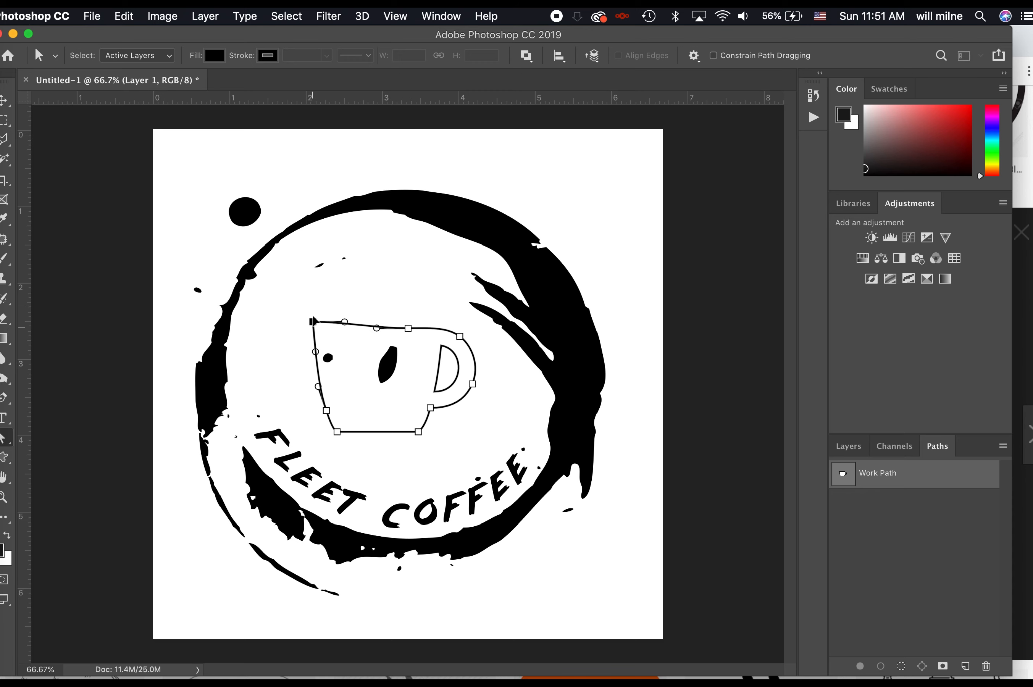
left_click(397, 310)
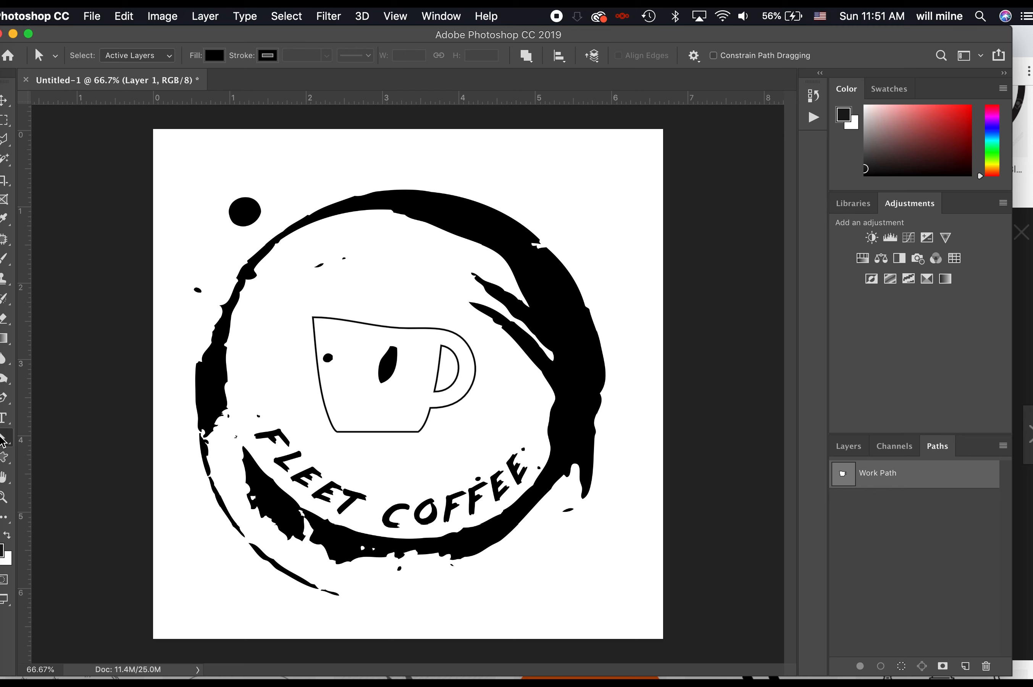
- Set the cup path to Exclude Overlapping Shapes so the handle opening cuts out
left_click(4, 438)
left_click(53, 449)
left_click(428, 336)
left_click(535, 61)
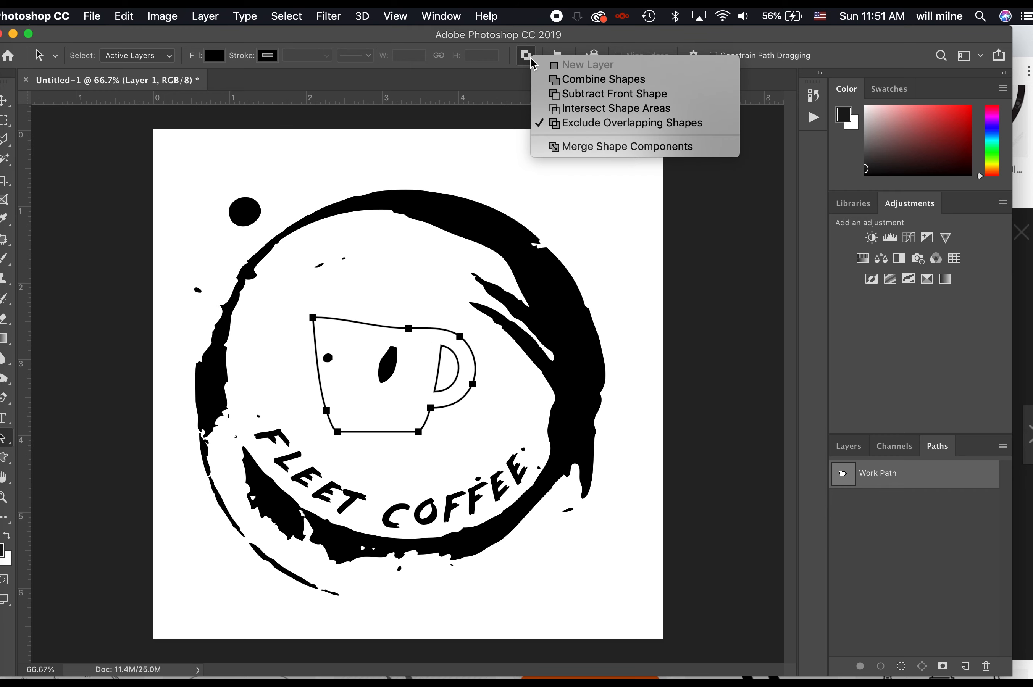
left_click(587, 123)
left_click(436, 368)
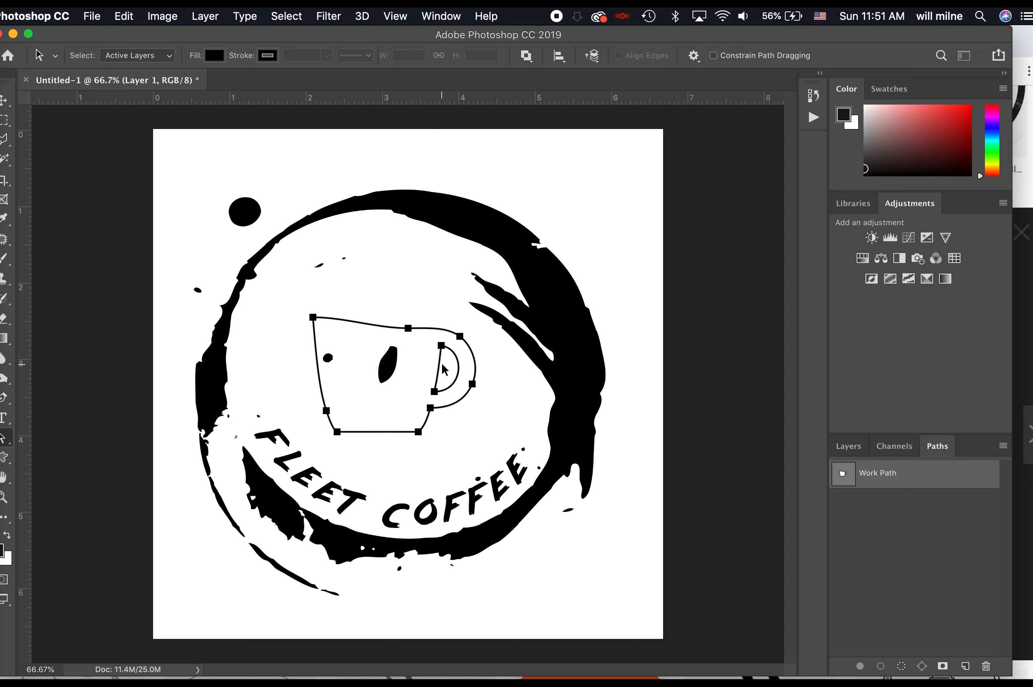
left_click(442, 371)
- Add Layer 2 and fill the cup path with Black using Fill Path
right_click(396, 359)
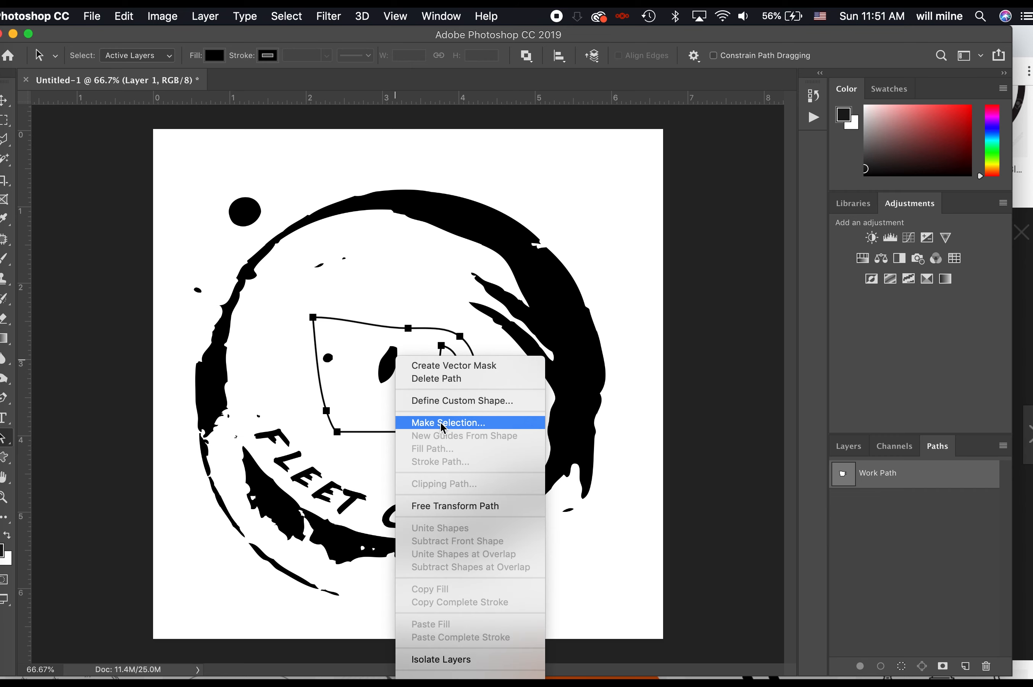
key("Escape")
left_click(848, 447)
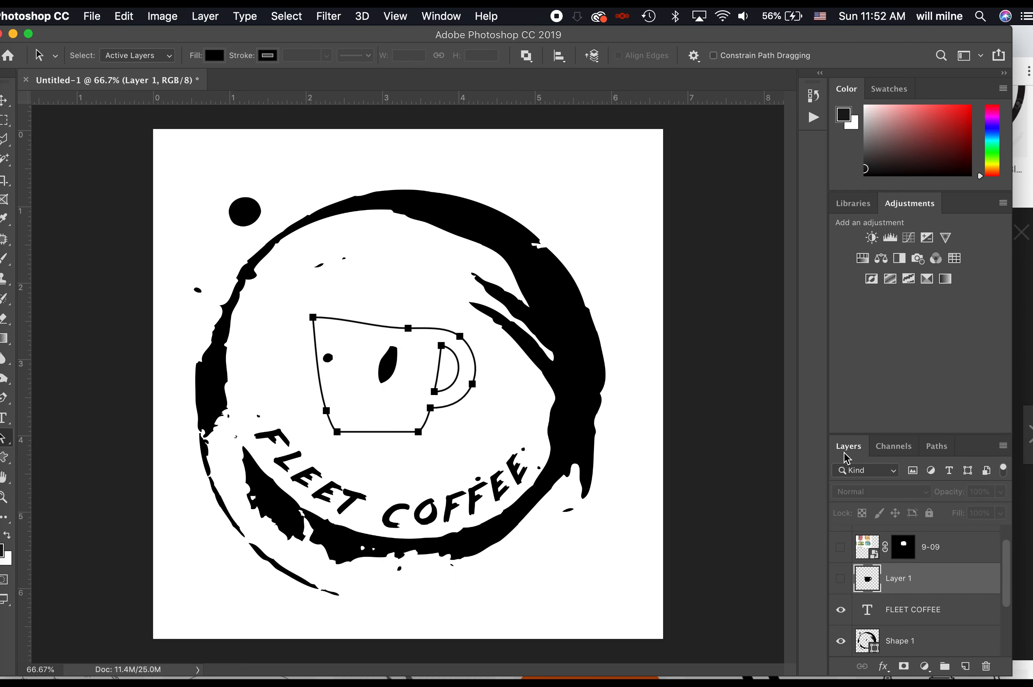
left_click(966, 666)
right_click(406, 409)
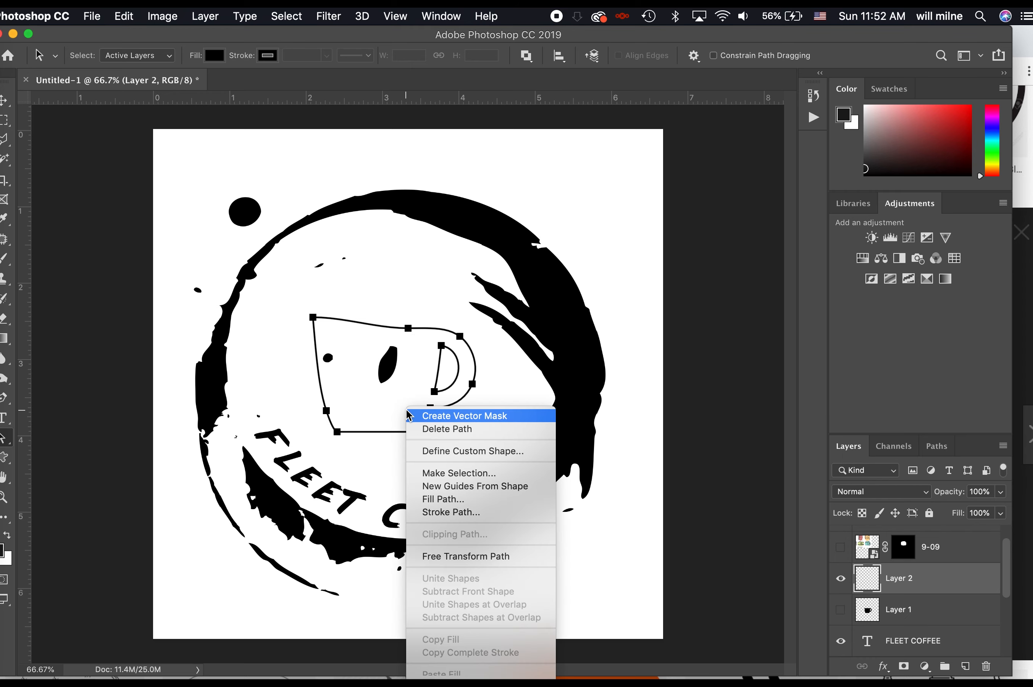
left_click(447, 501)
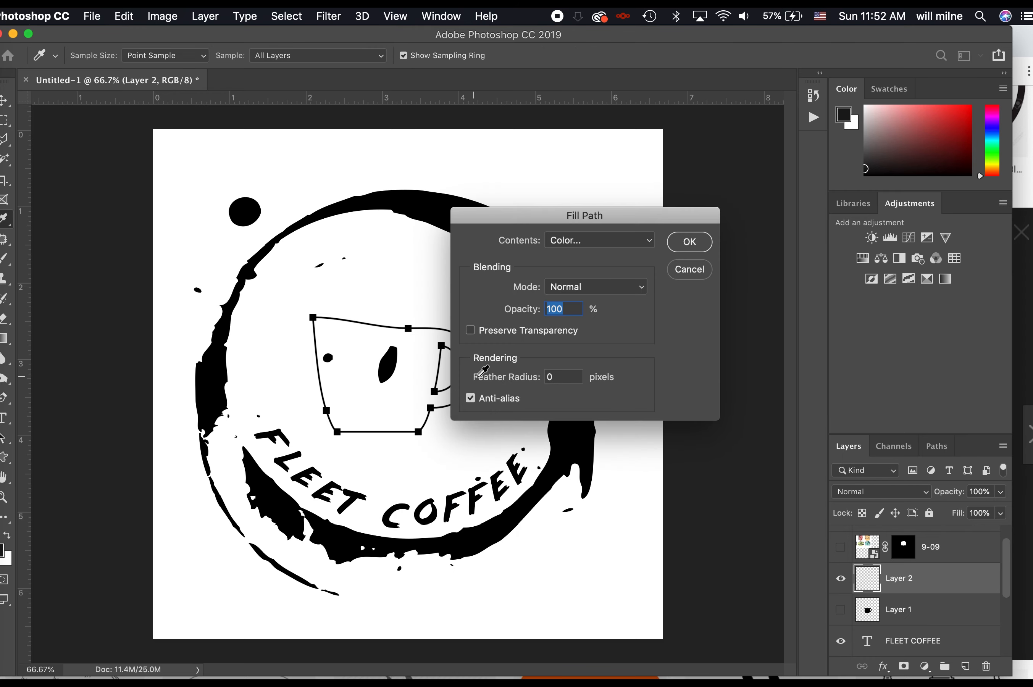
left_click(631, 243)
left_click(605, 309)
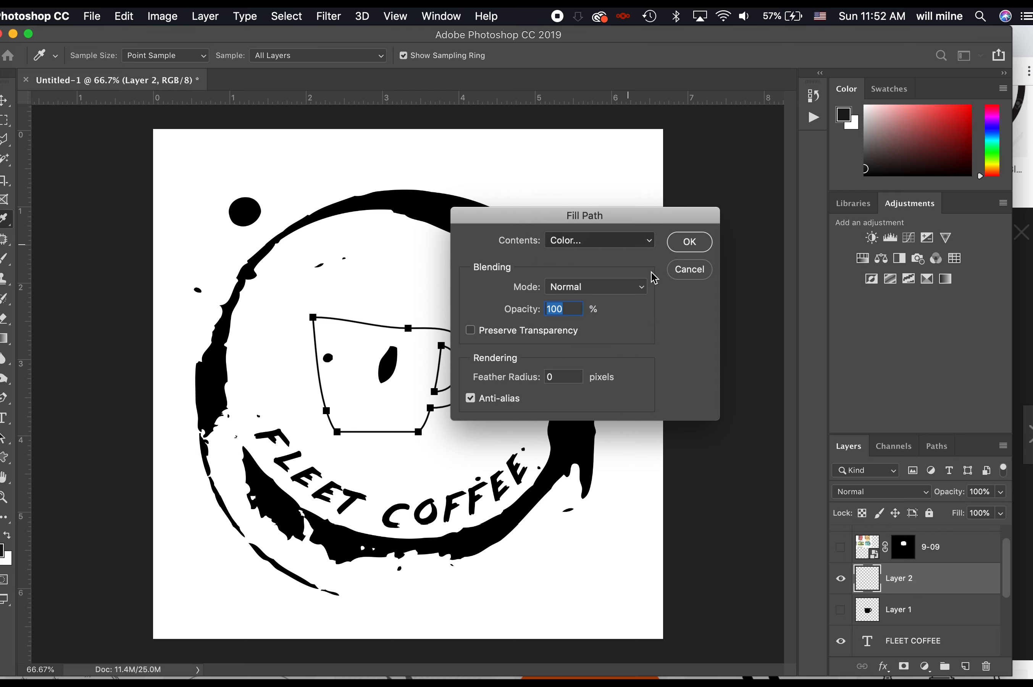
left_click(688, 243)
left_click(453, 300)
key("super+minus")
key("super+minus")
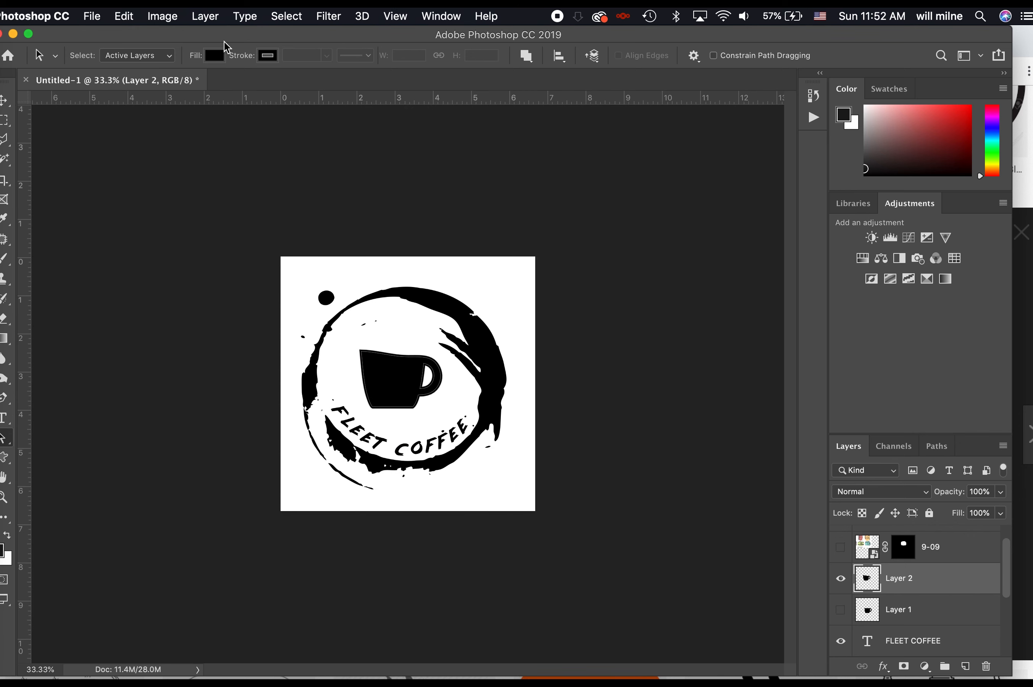
- Hide the white Background layer and export the logo as a transparent PNG via Export As
scroll(893, 616, "down", 4)
left_click(841, 643)
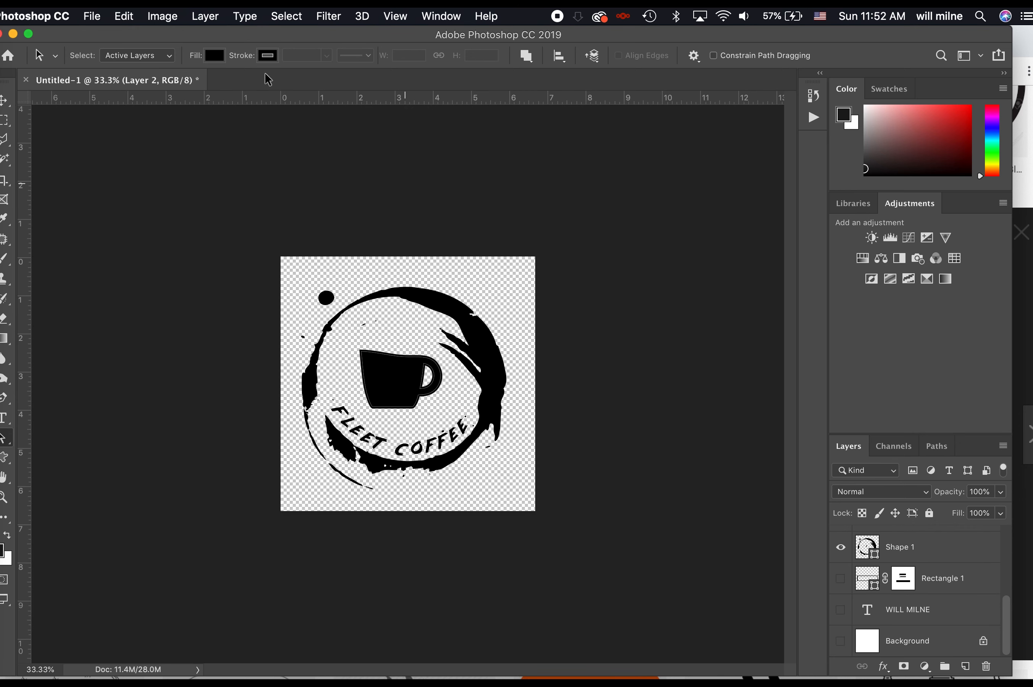
left_click(102, 14)
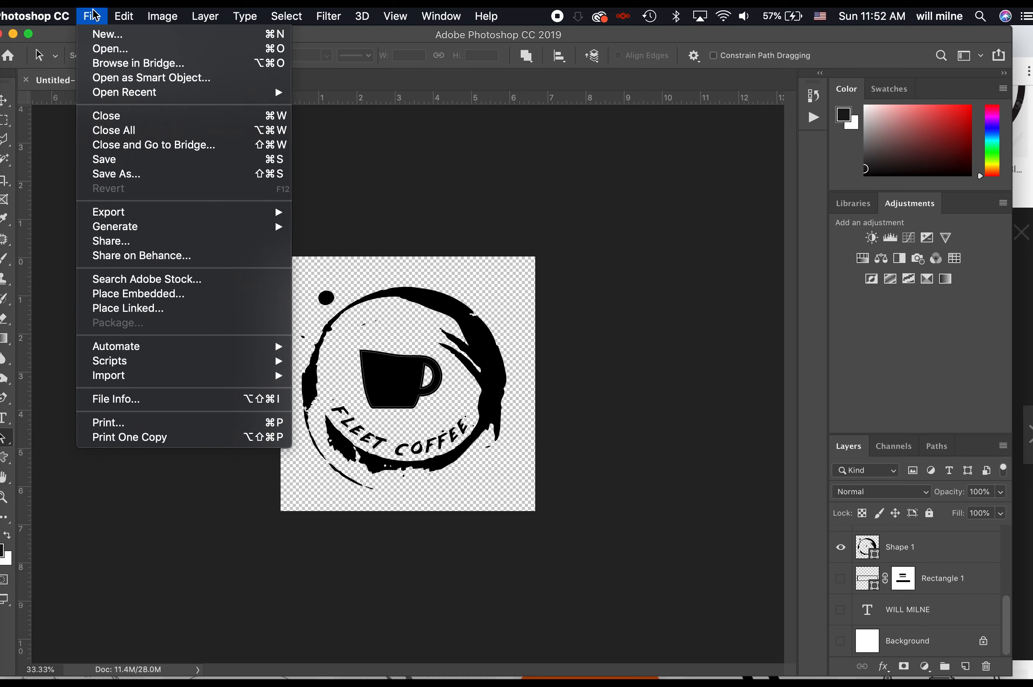
mouse_move(155, 213)
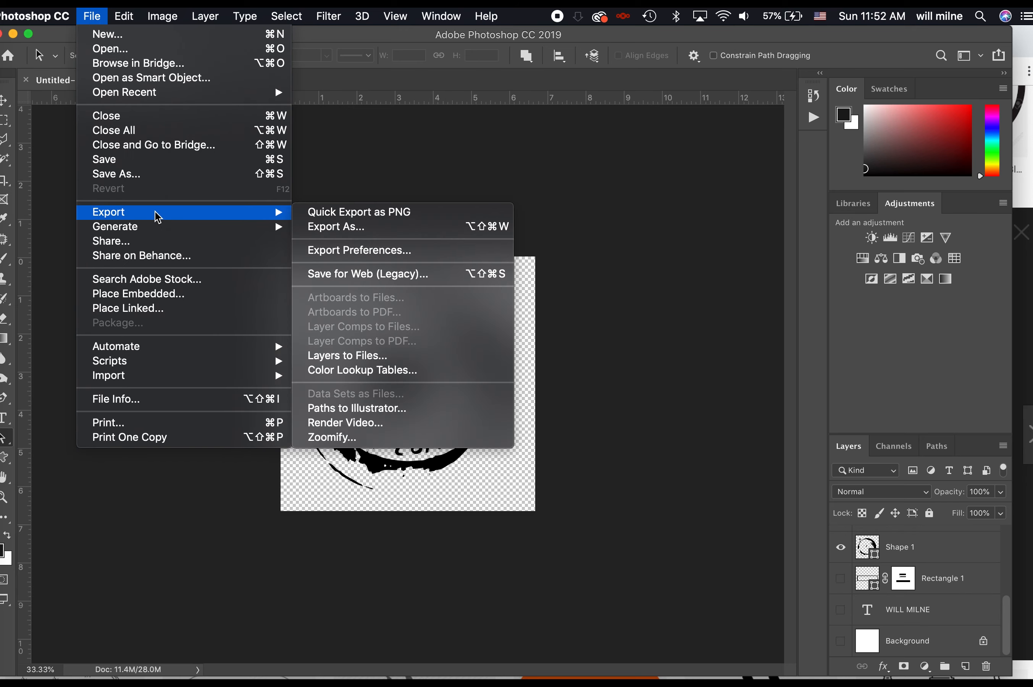
left_click(349, 235)
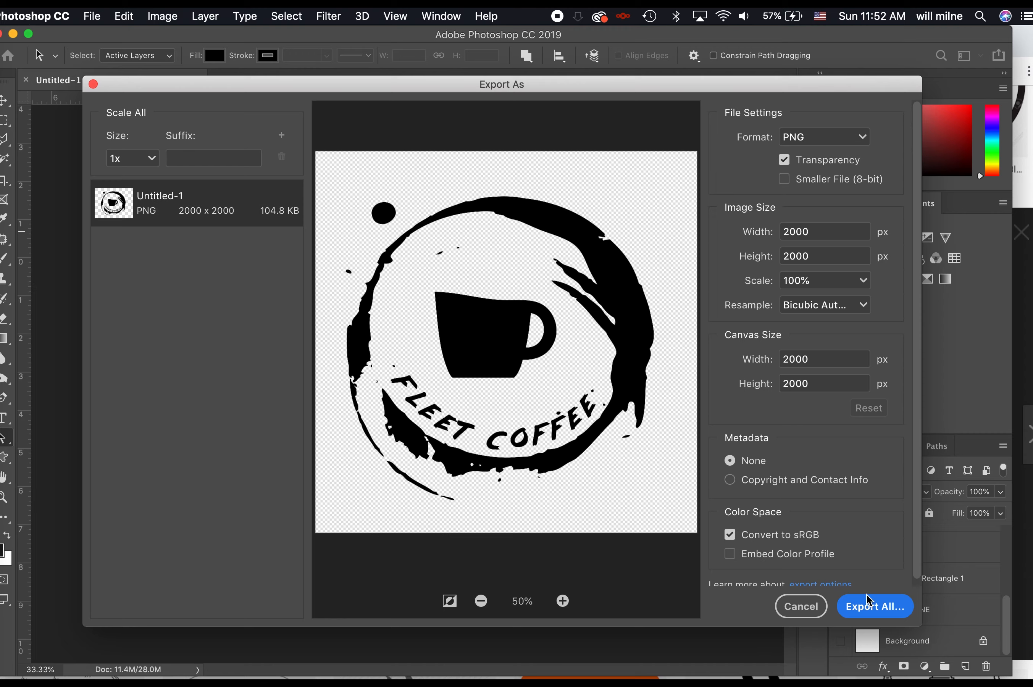
left_click(885, 612)
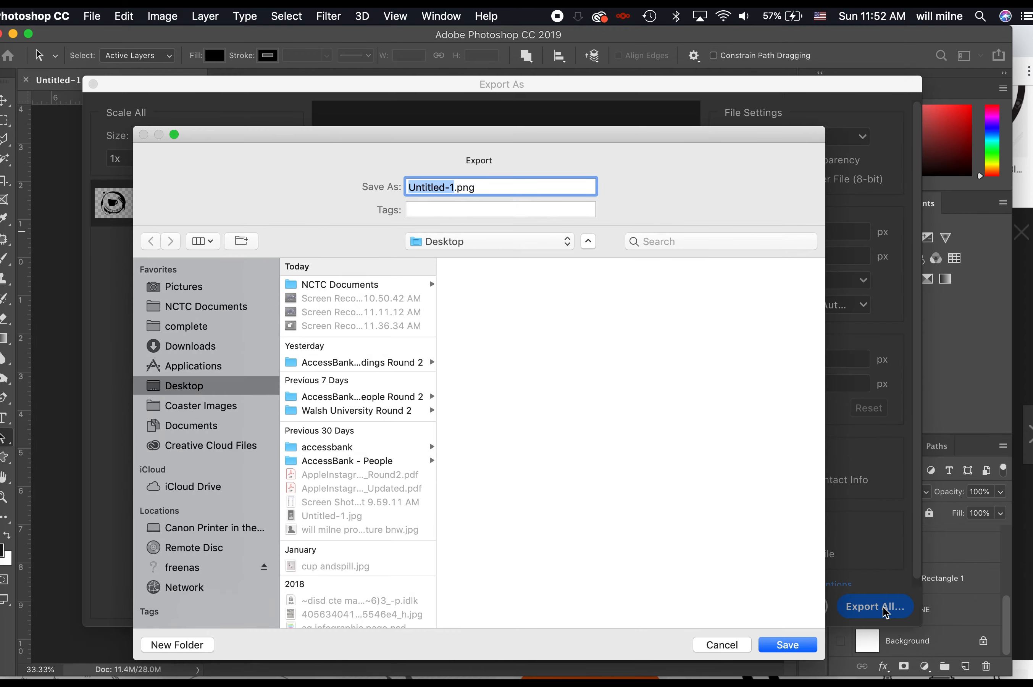
- Save the export as 'fleet coffee logo' in the Raster vs Vector and Logo Design folder
type("fleet c")
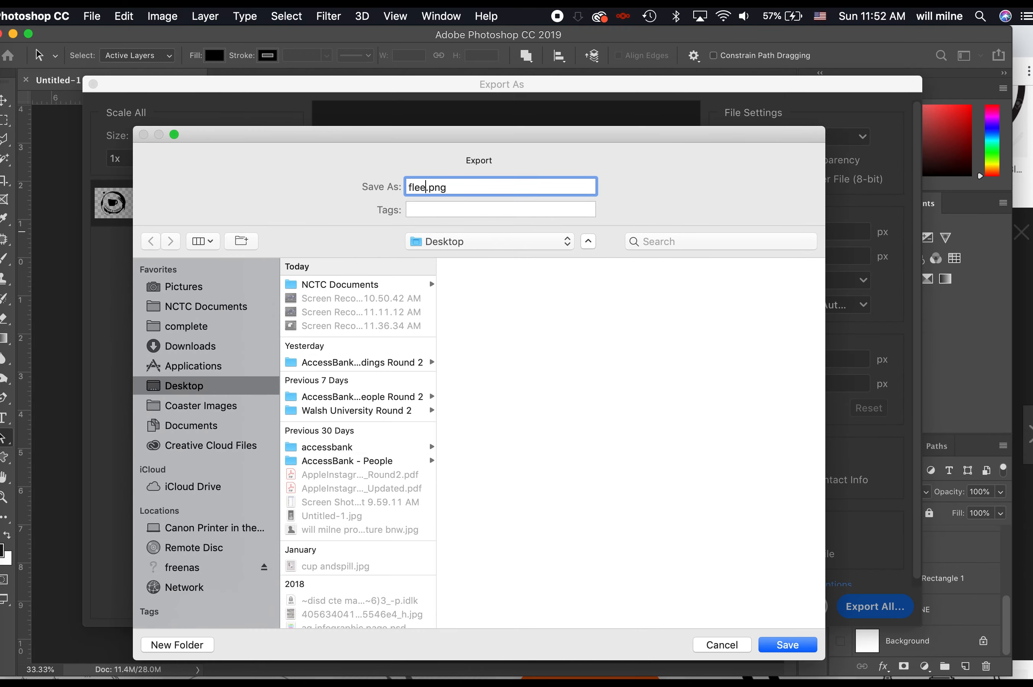
type("offee logo")
left_click(408, 284)
left_click(516, 285)
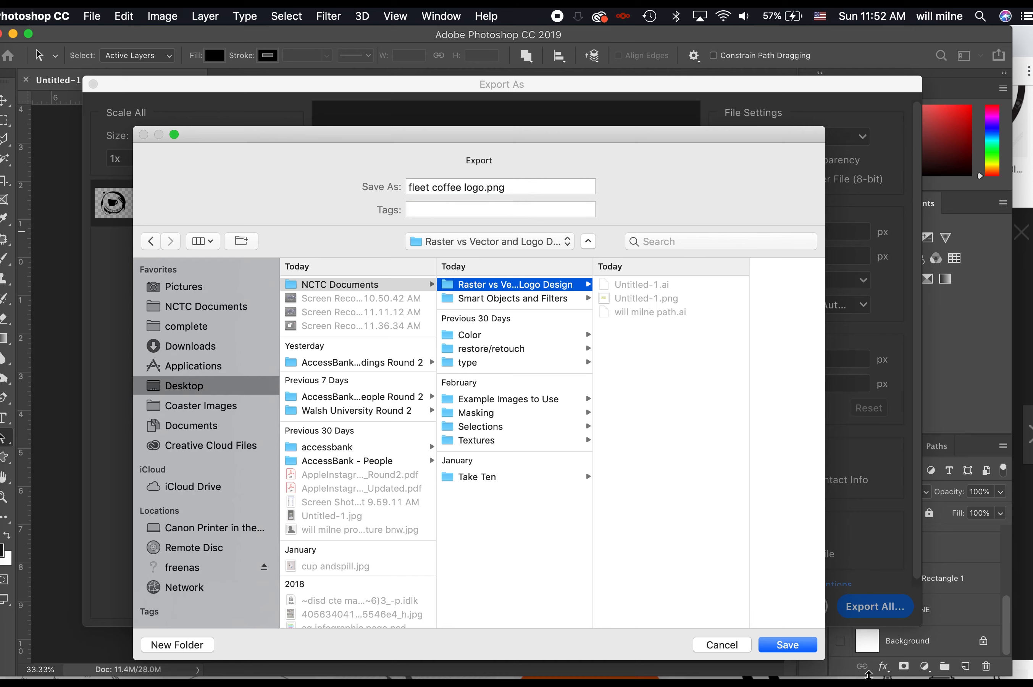
key("Return")
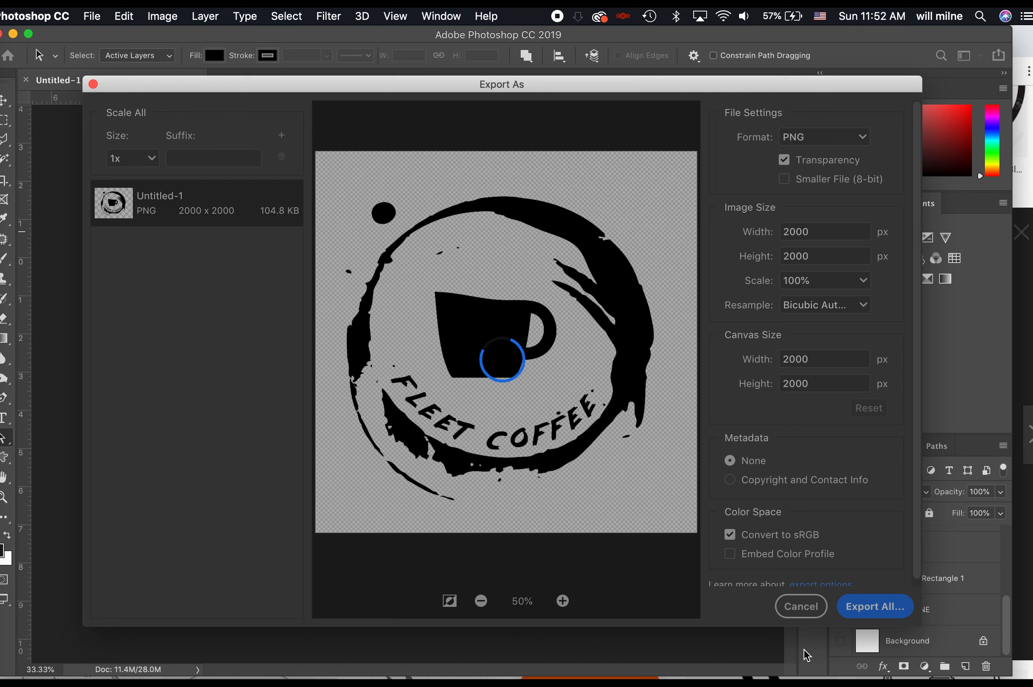